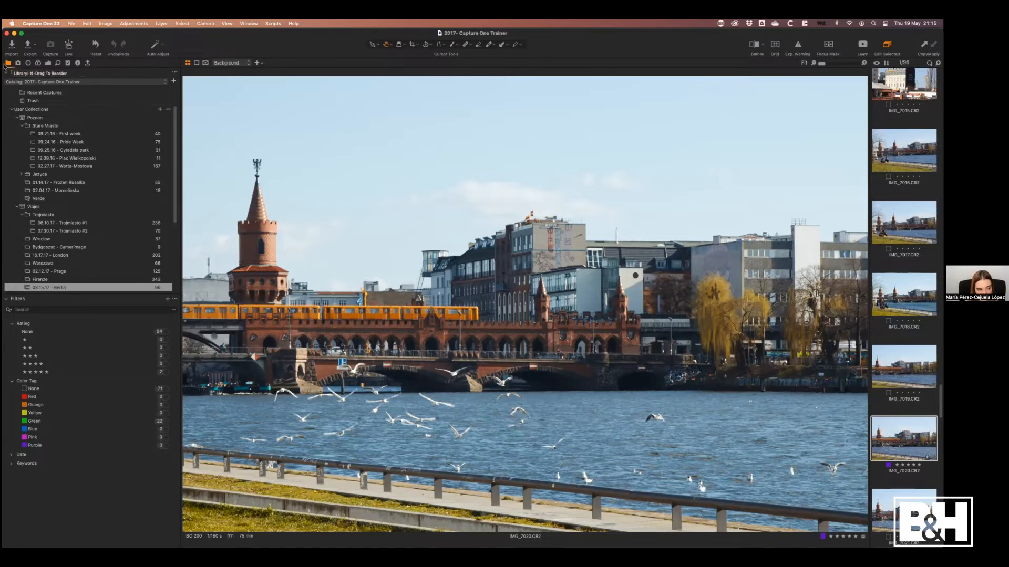
# Step: Collapse the User Collections and Folders sections in the library
pyautogui.scroll(3, 164, 158)
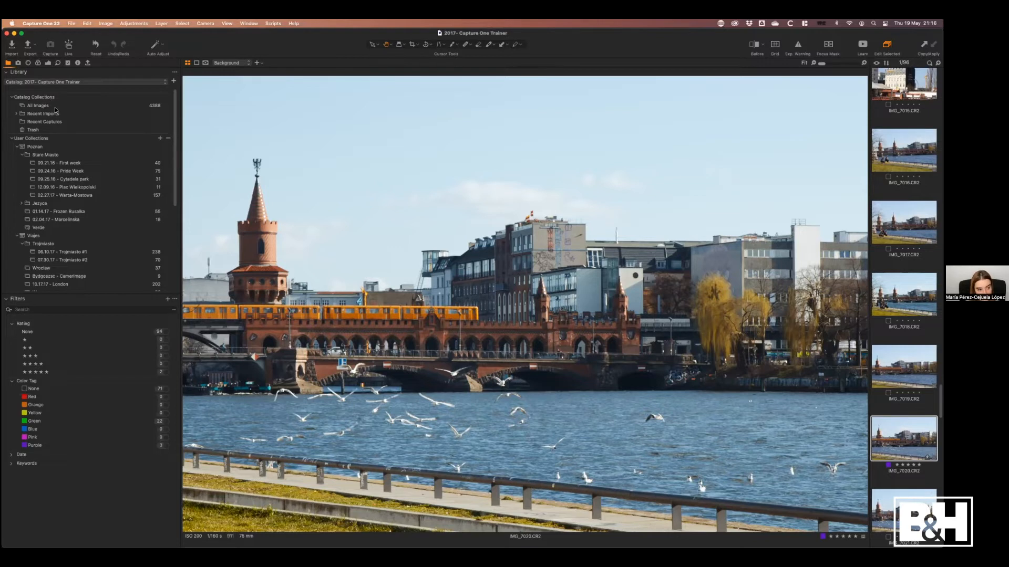
pyautogui.click(12, 138)
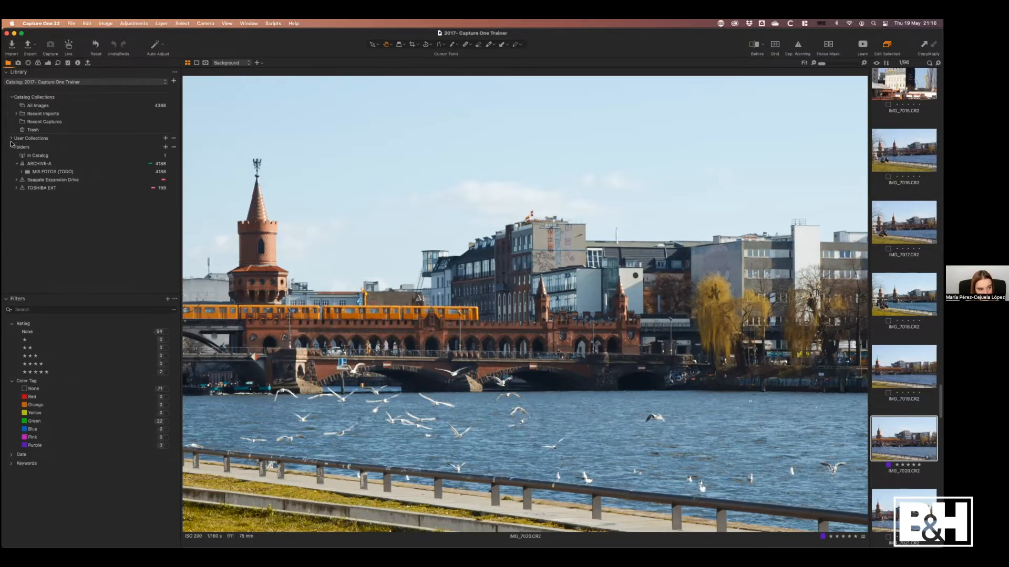
pyautogui.click(11, 147)
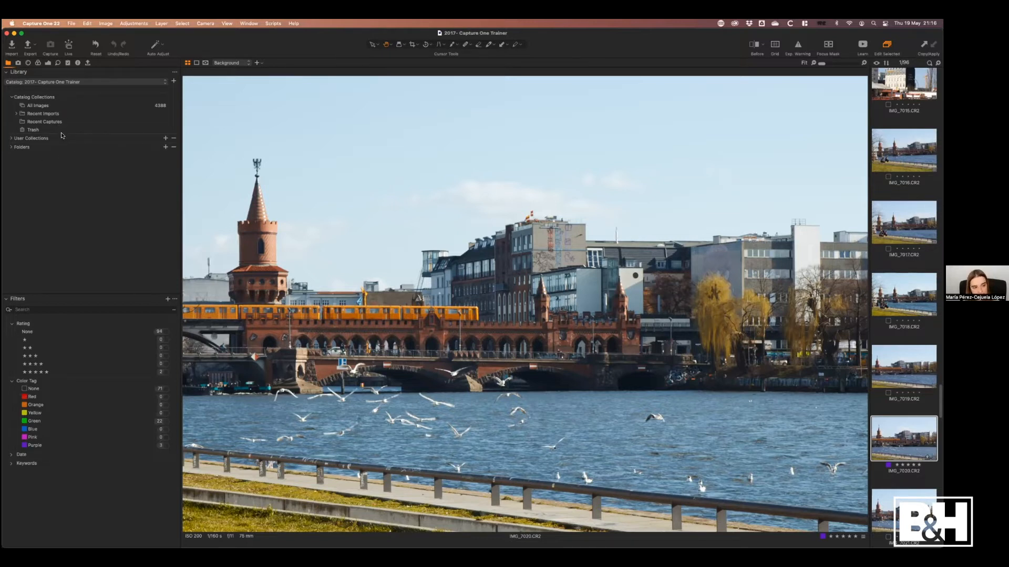
# Step: Show all images in the catalog and toggle the Green color tag filter off and back on
pyautogui.click(40, 107)
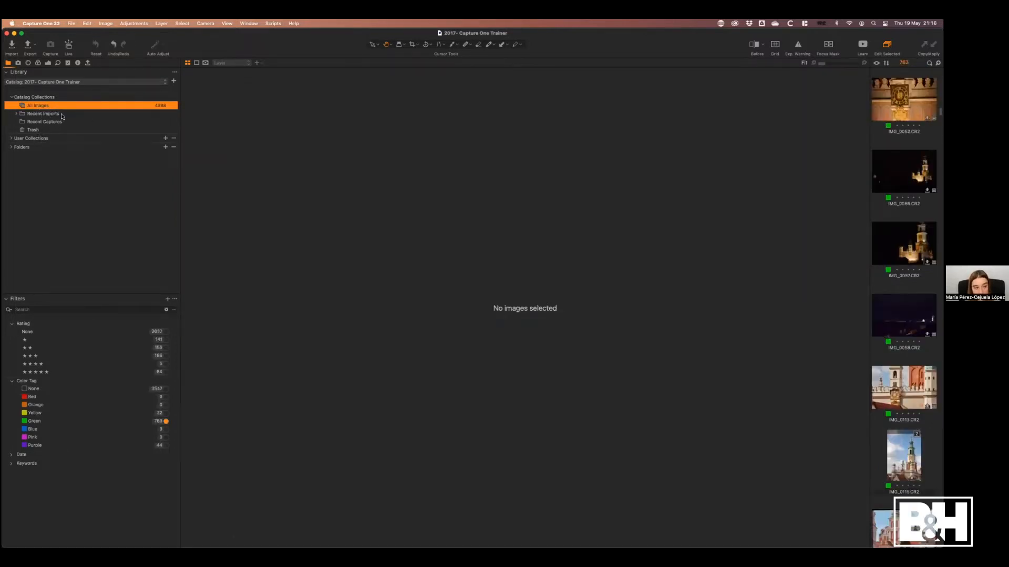
pyautogui.click(161, 423)
pyautogui.click(160, 421)
# Step: Expand the User Collections section and list the collection types that can be added
pyautogui.click(12, 140)
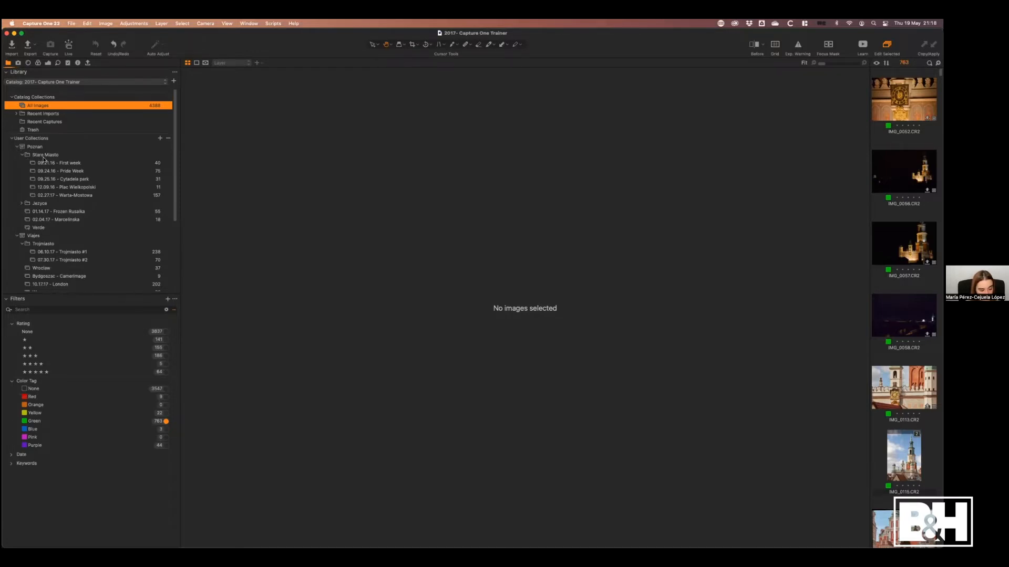
pyautogui.click(161, 138)
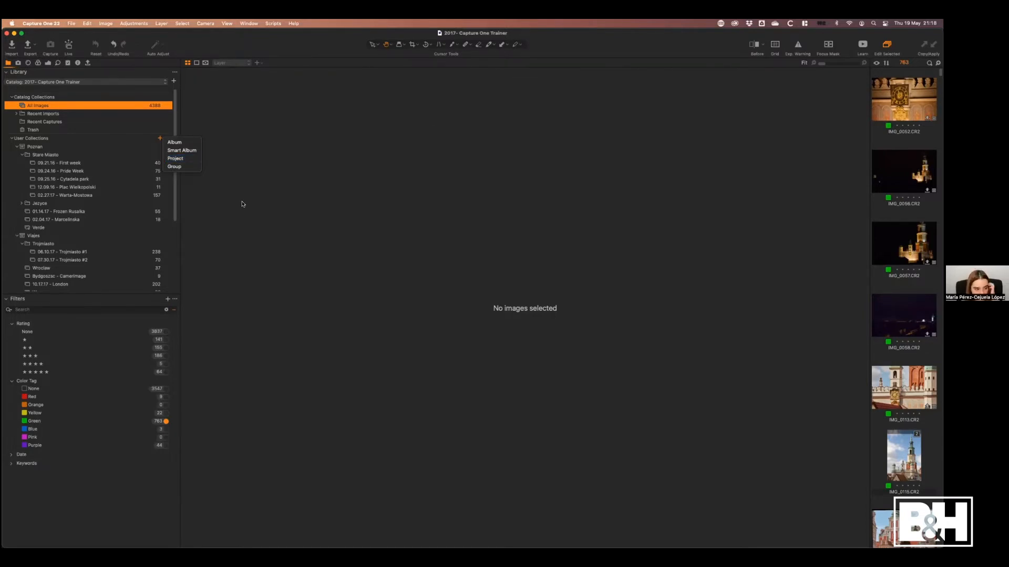
# Step: Look through the Viajes project, its Bike trips group and the Krakow-Bialowieza album
pyautogui.click(28, 236)
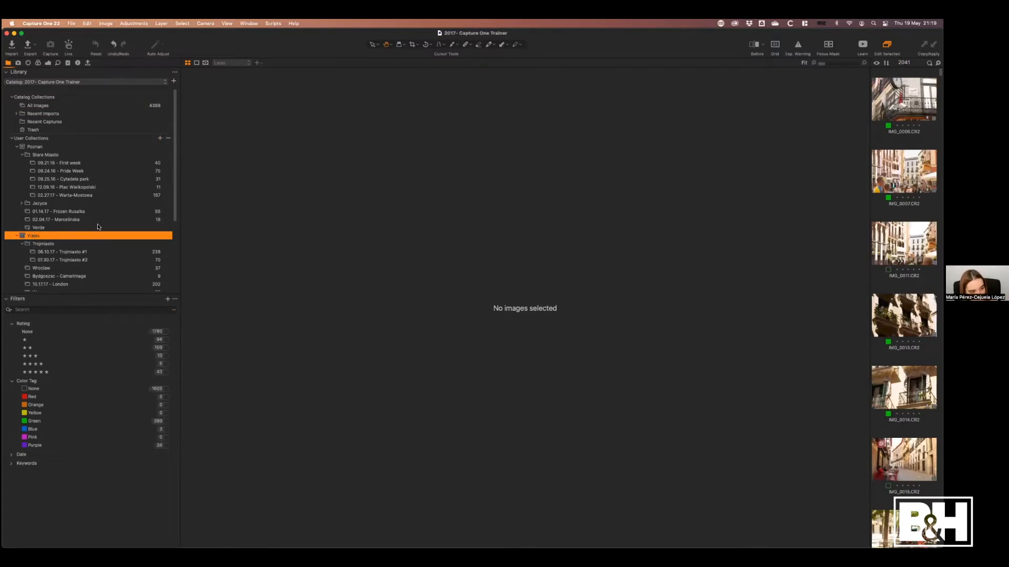
pyautogui.scroll(-5, 170, 223)
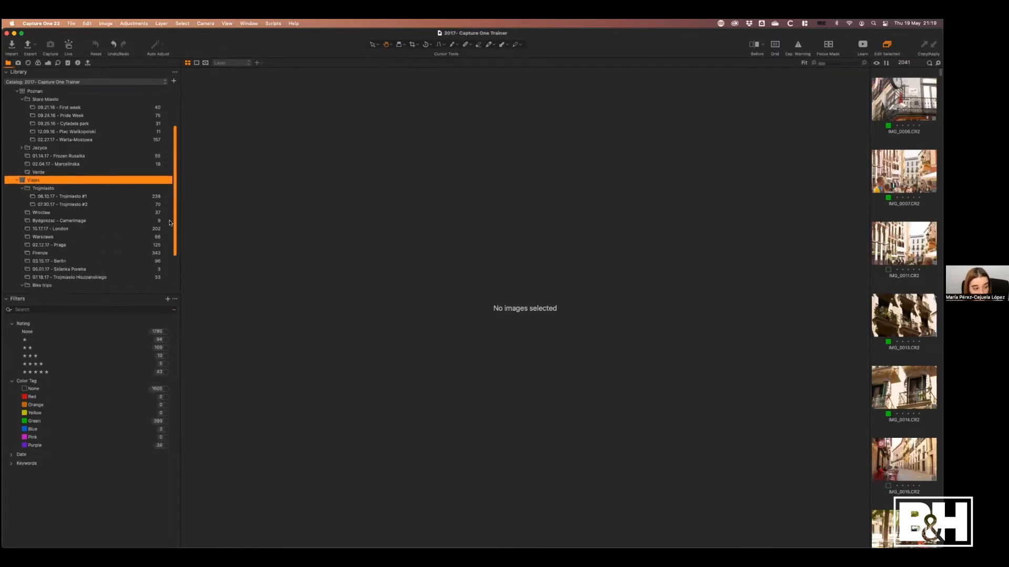
pyautogui.scroll(-5, 170, 223)
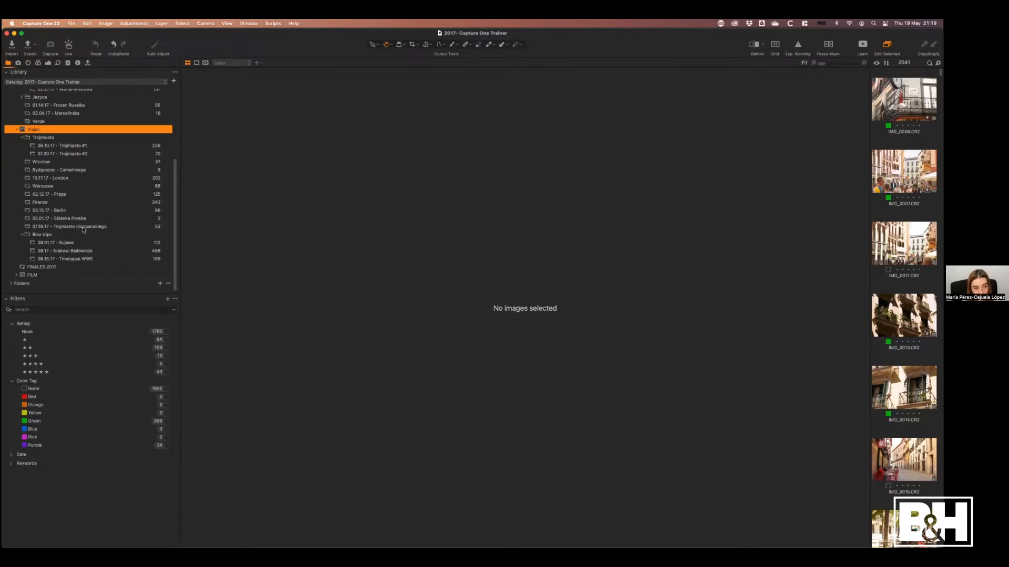
pyautogui.click(41, 236)
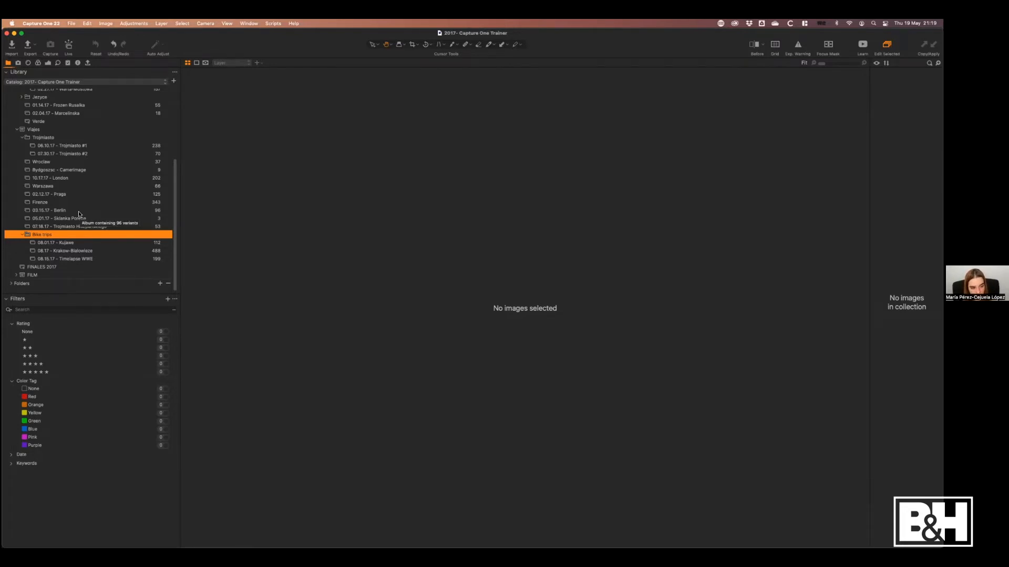
pyautogui.click(87, 250)
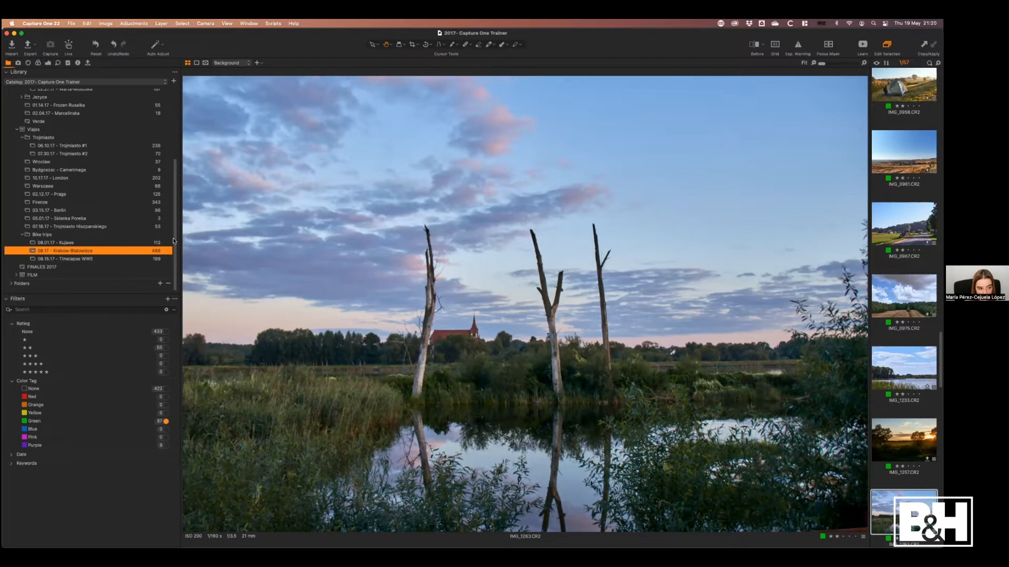
# Step: Compare the contents of the Viajes project and the Bike trips group, and browse the project's thumbnails
pyautogui.moveTo(173, 241)
pyautogui.mouseDown()
pyautogui.moveTo(174, 232)
pyautogui.moveTo(172, 241)
pyautogui.mouseUp()
pyautogui.scroll(2, 172, 239)
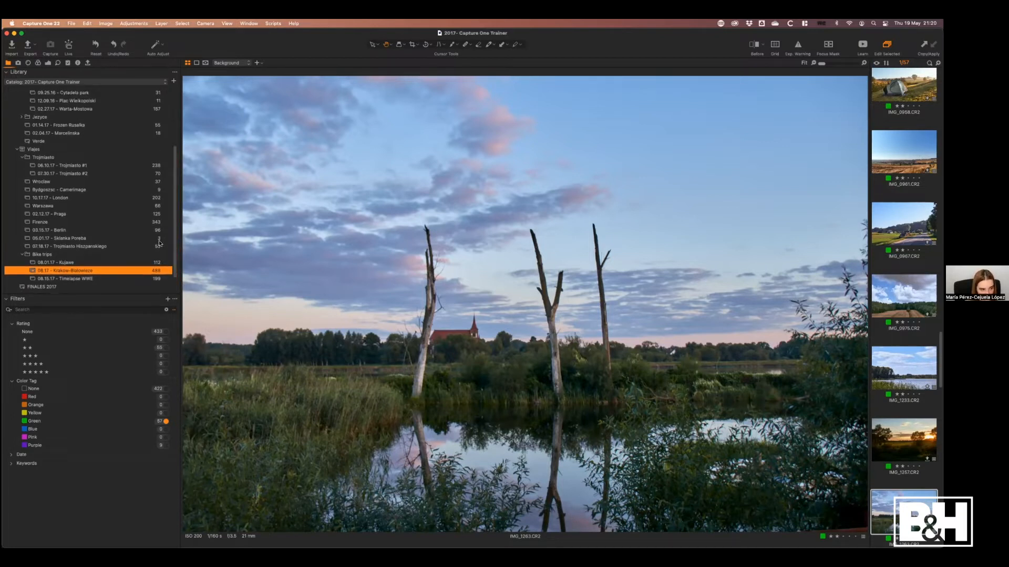
pyautogui.click(44, 153)
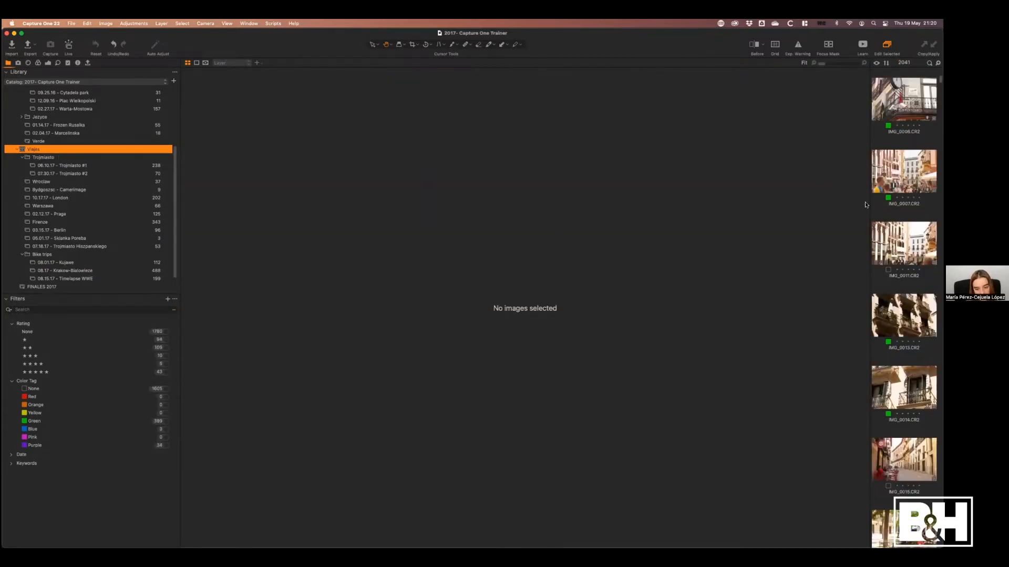
pyautogui.click(35, 256)
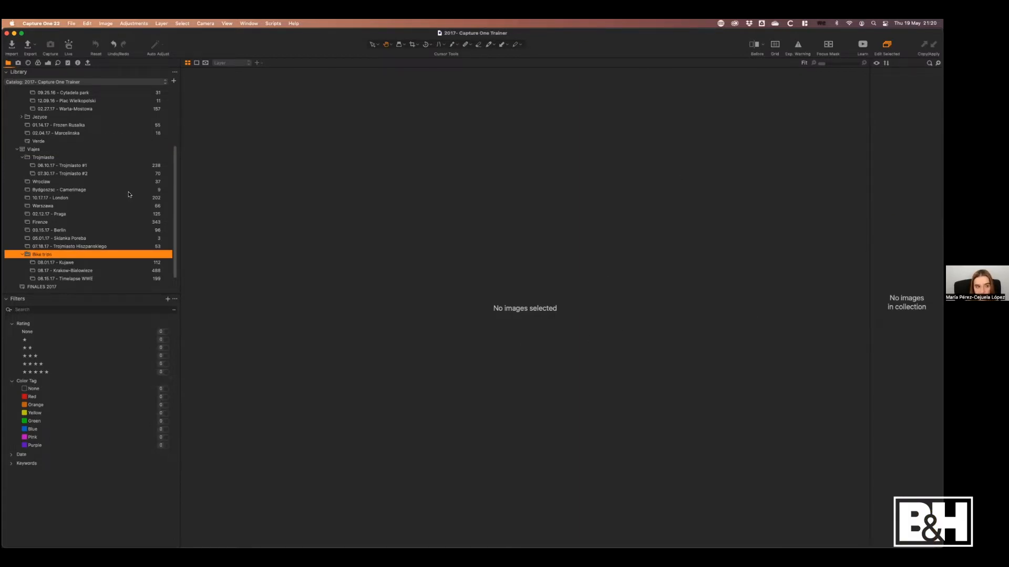
pyautogui.click(15, 150)
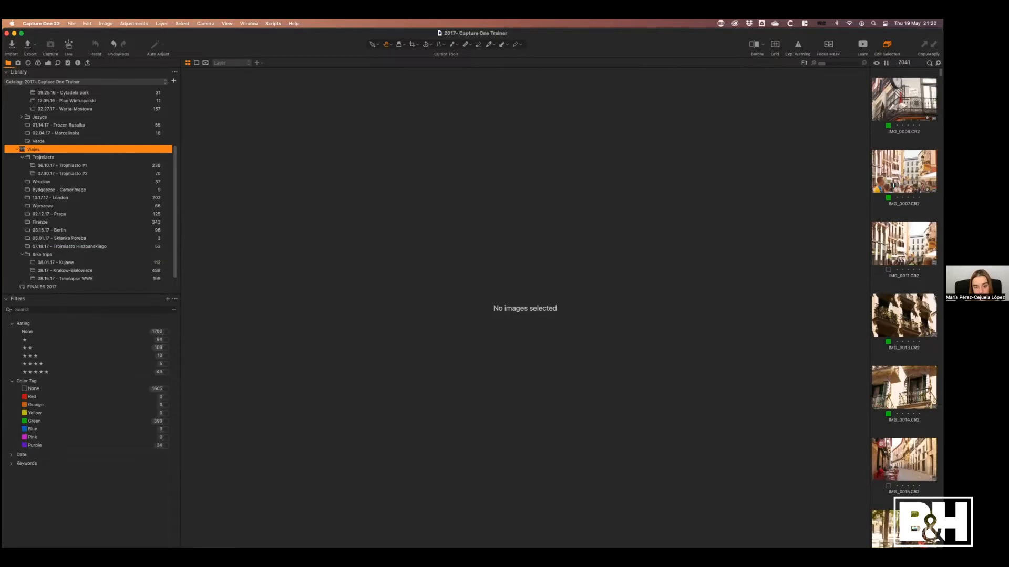
pyautogui.scroll(-10, 903, 308)
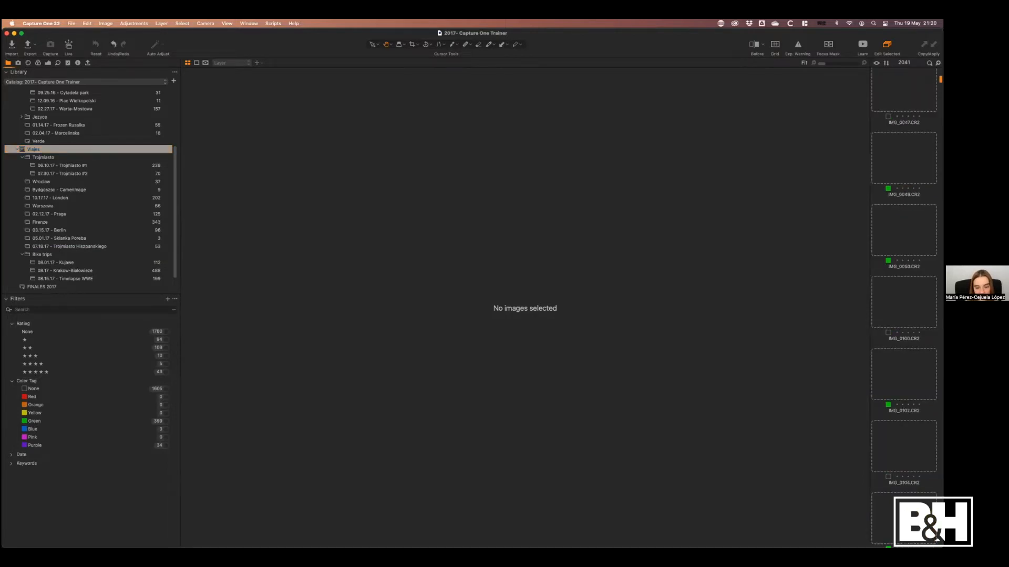
pyautogui.scroll(-5, 903, 308)
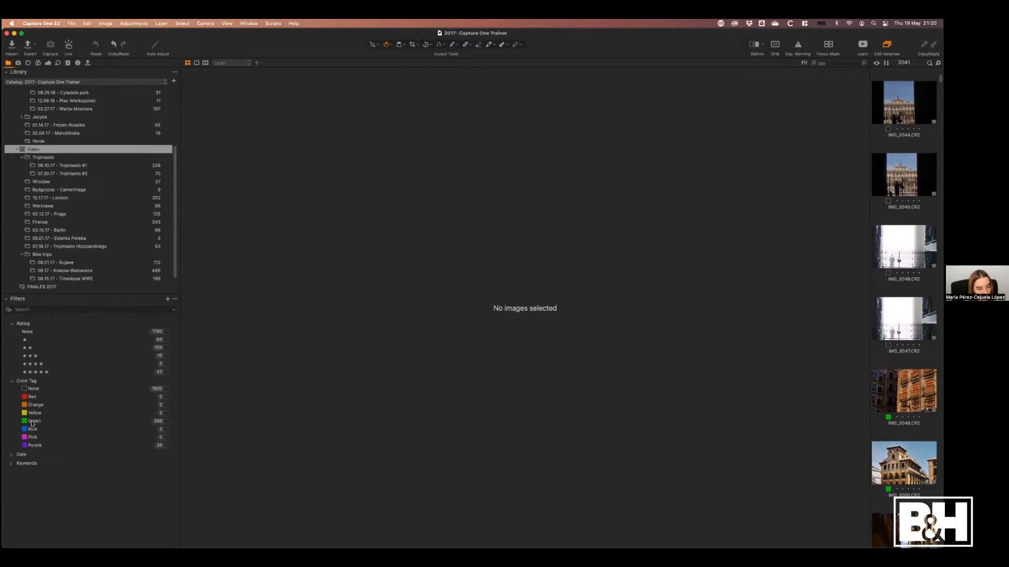
# Step: Filter the Viajes project to green-tagged images and view the color tag command for IMG_0433
pyautogui.click(166, 421)
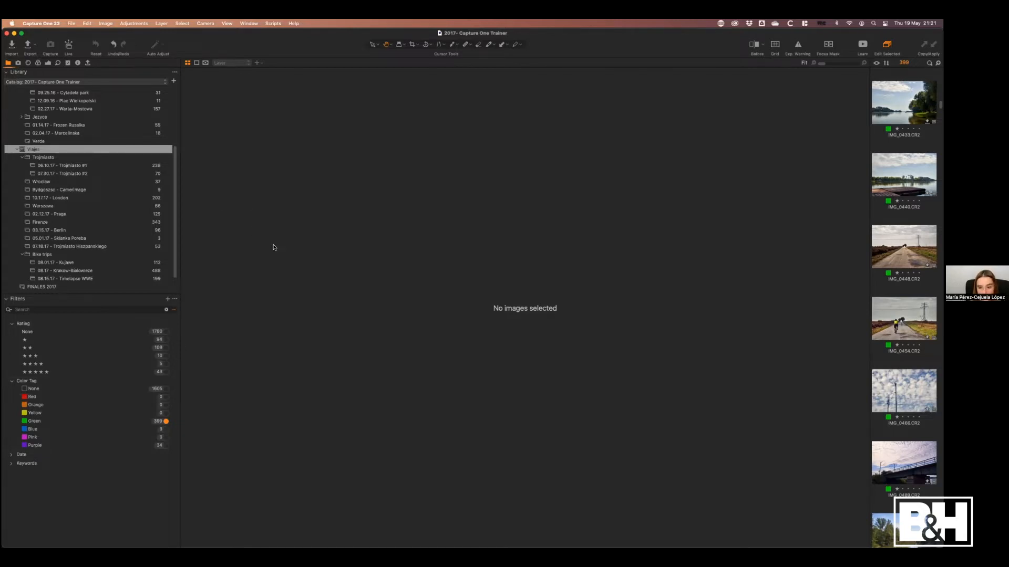
pyautogui.rightClick(893, 108)
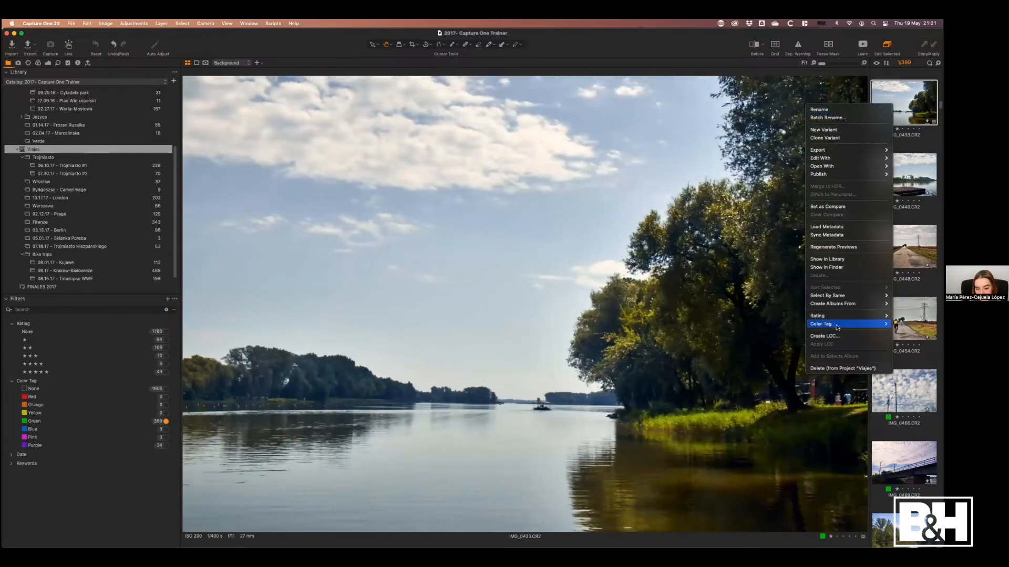
pyautogui.moveTo(838, 324)
pyautogui.click(603, 402)
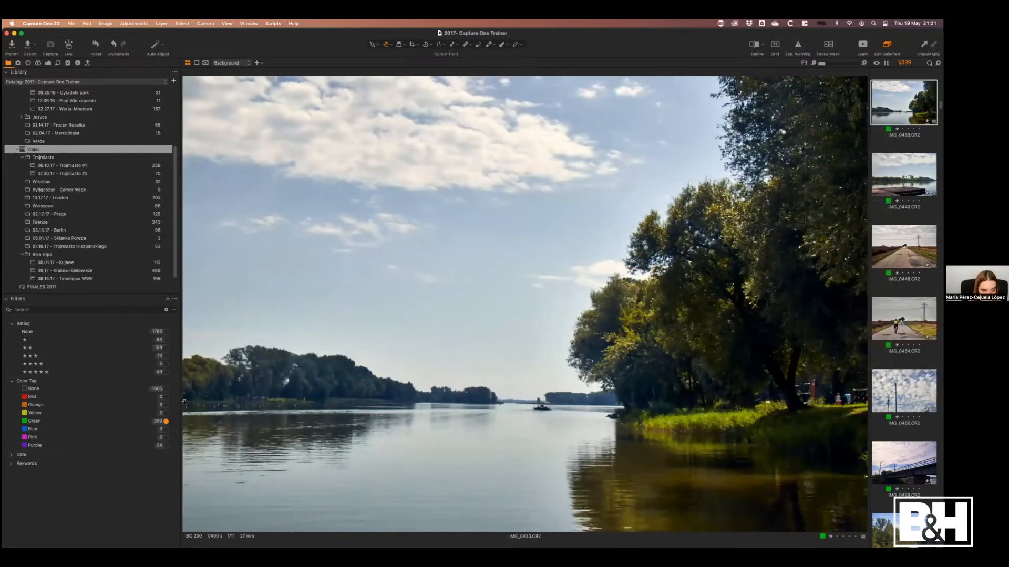
# Step: Show the green-tagged images of the whole catalog for comparison and return to the Viajes project
pyautogui.scroll(5, 126, 109)
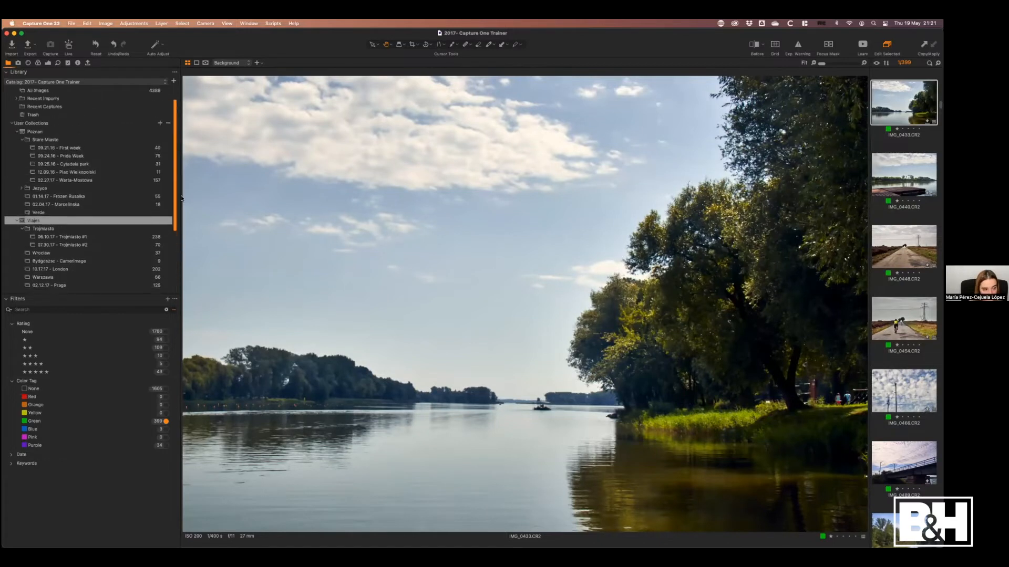
pyautogui.click(126, 107)
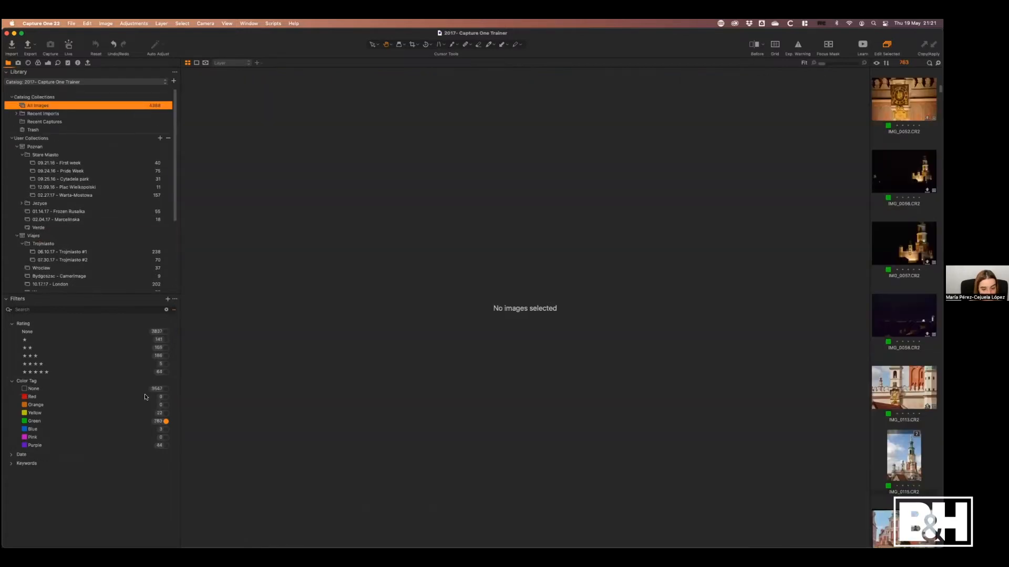
pyautogui.scroll(-1, 177, 215)
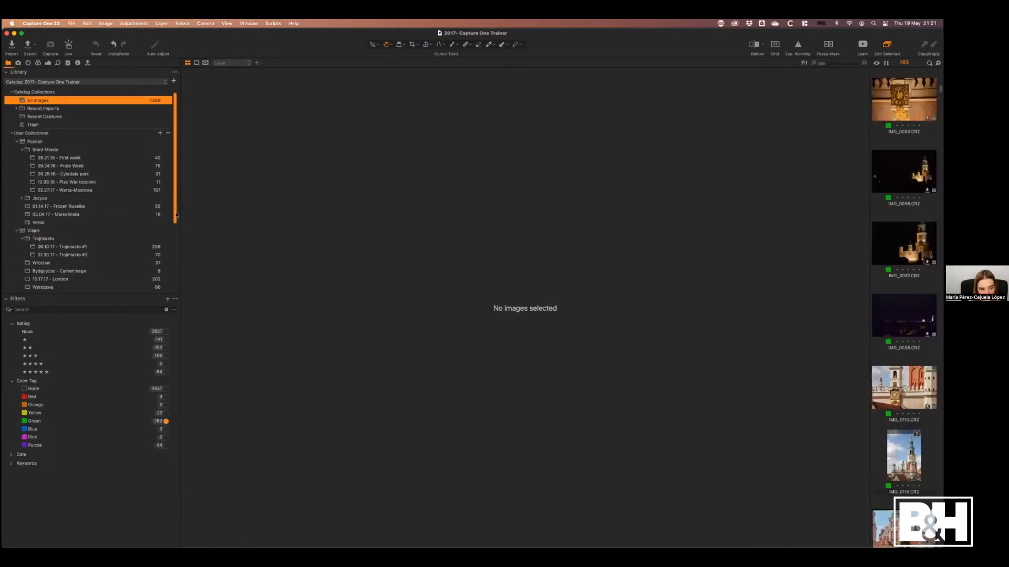
pyautogui.scroll(-5, 176, 214)
pyautogui.click(109, 131)
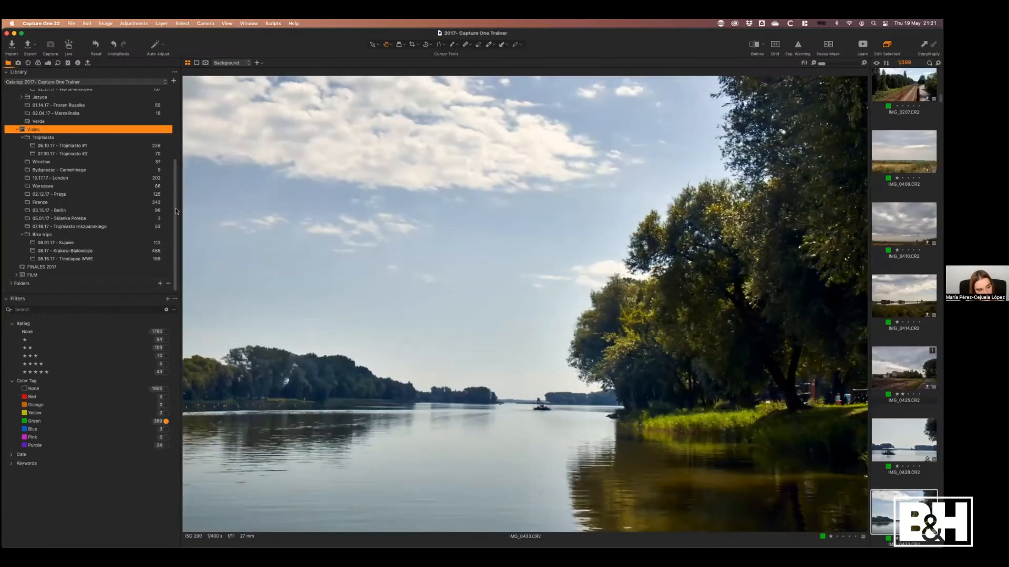
# Step: Open the 03.15.17 - Berlin album in the Viajes project
pyautogui.scroll(10, 177, 200)
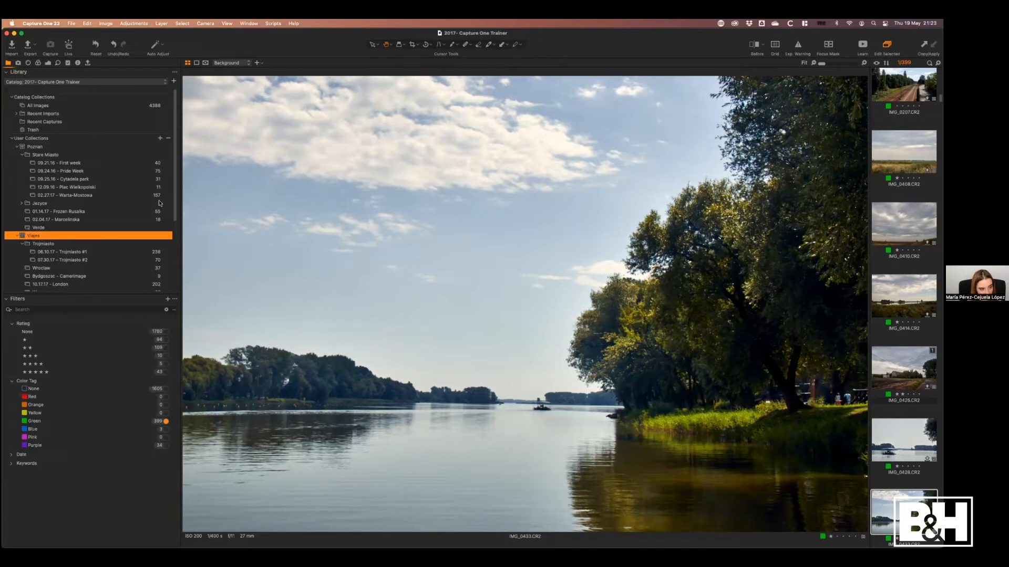
pyautogui.moveTo(176, 189); pyautogui.dragTo(176, 259)
pyautogui.click(63, 212)
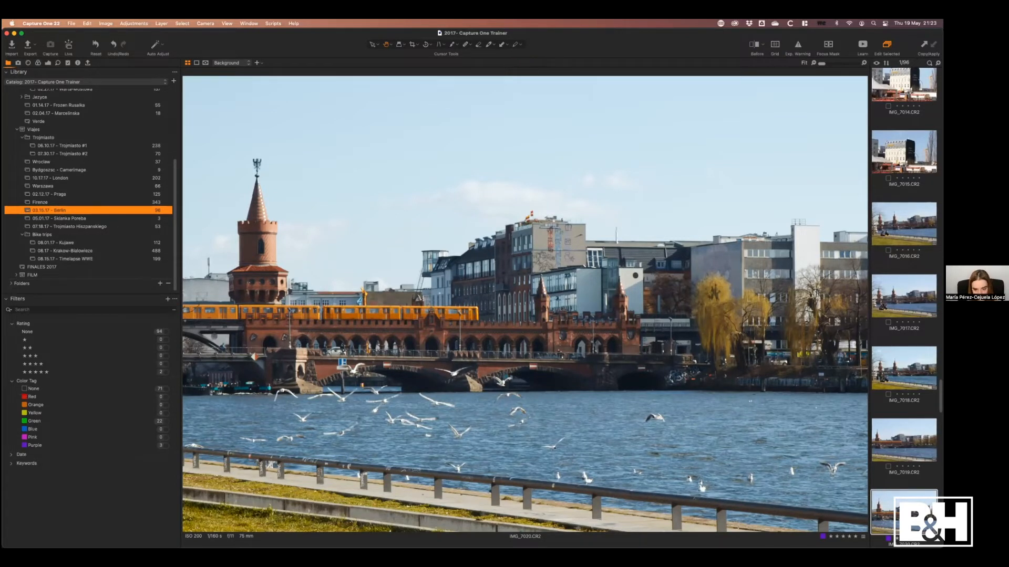
# Step: Select images IMG_7018 to IMG_7020 in the Berlin album and add them to the Firenze album
pyautogui.scroll(-2, 919, 457)
pyautogui.moveTo(927, 462)
pyautogui.mouseDown()
pyautogui.moveTo(907, 465)
pyautogui.moveTo(918, 466)
pyautogui.mouseUp()
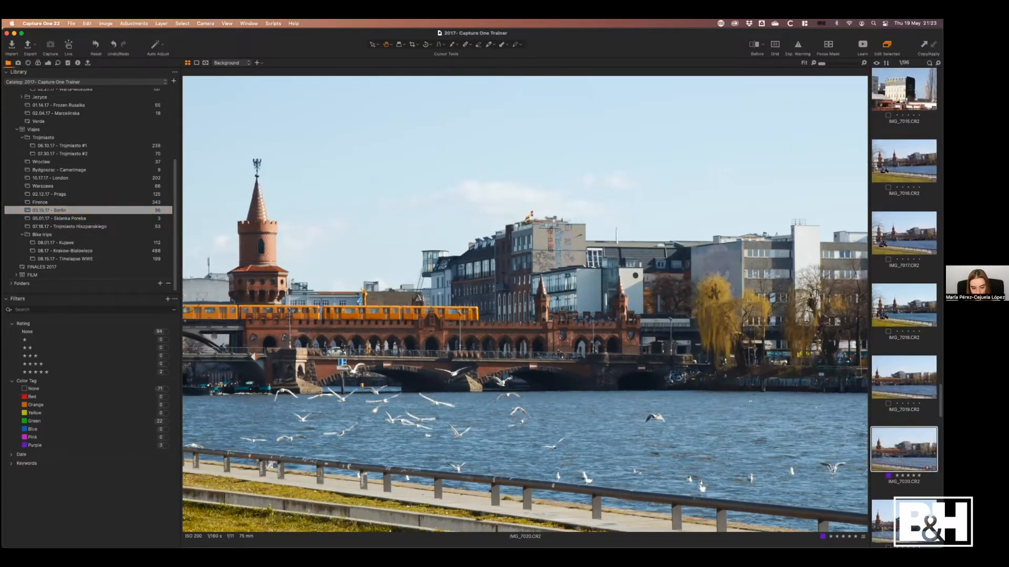
pyautogui.keyDown('shift'); pyautogui.click(904, 306); pyautogui.keyUp('shift')
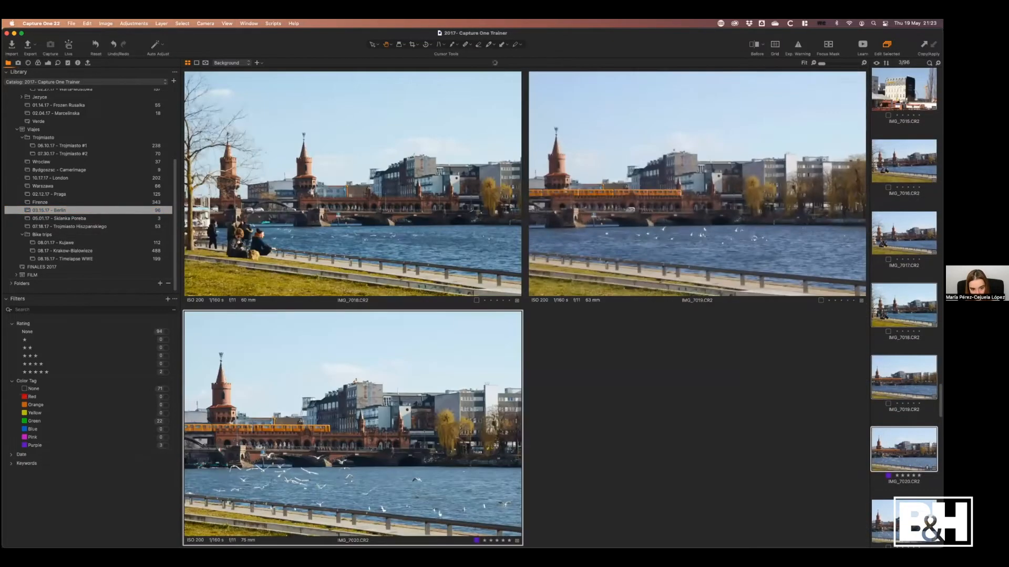
pyautogui.moveTo(903, 310); pyautogui.dragTo(44, 201)
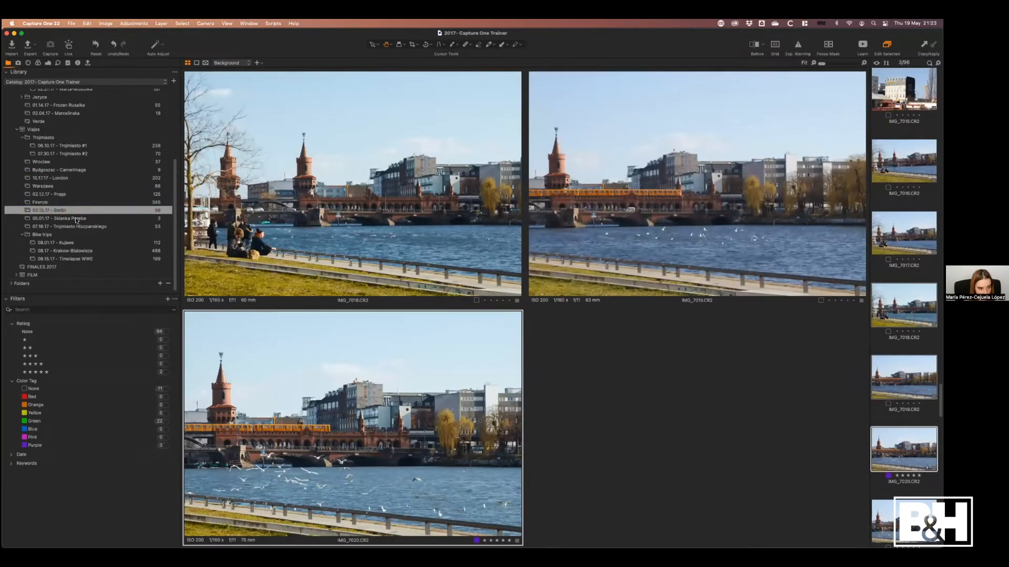
# Step: Check the contents of the Firenze album and return to the Berlin album
pyautogui.click(72, 203)
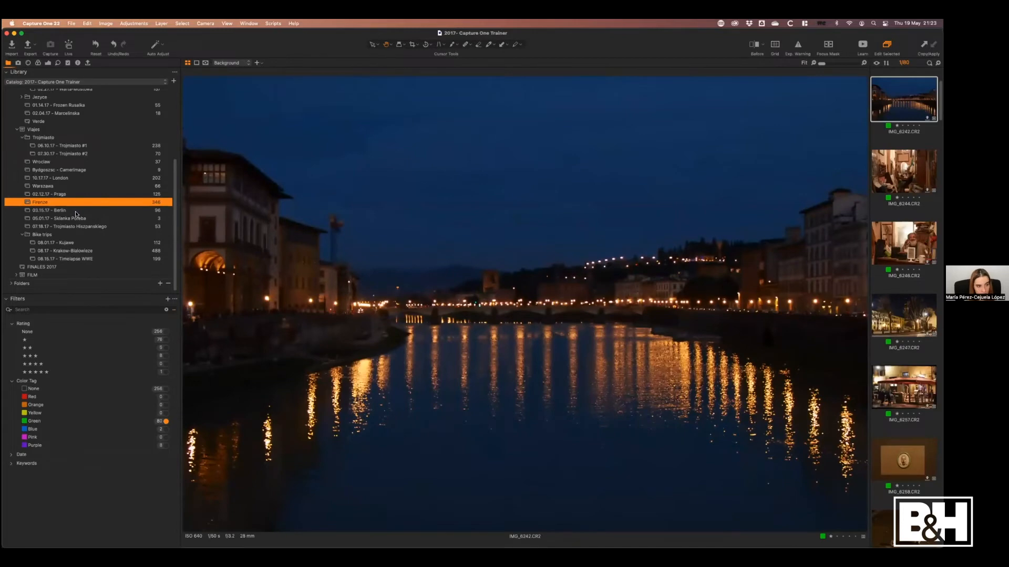
pyautogui.click(80, 211)
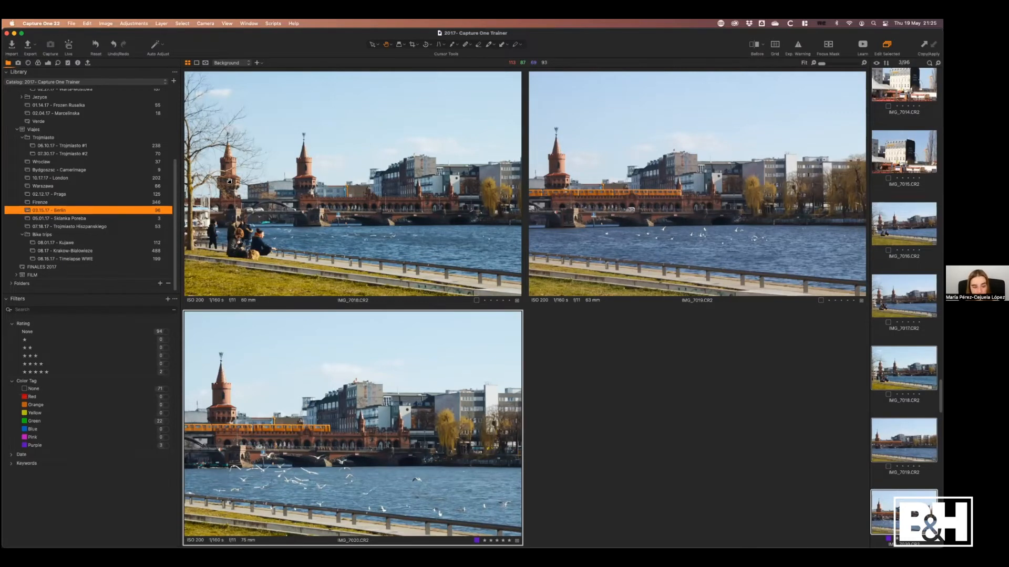
pyautogui.scroll(1, 174, 213)
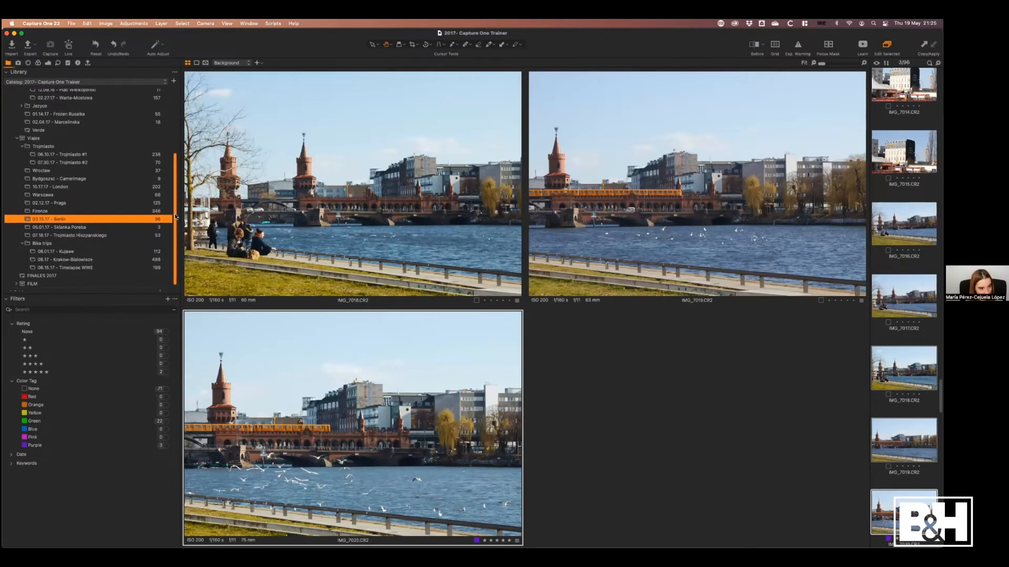
pyautogui.scroll(-1, 174, 224)
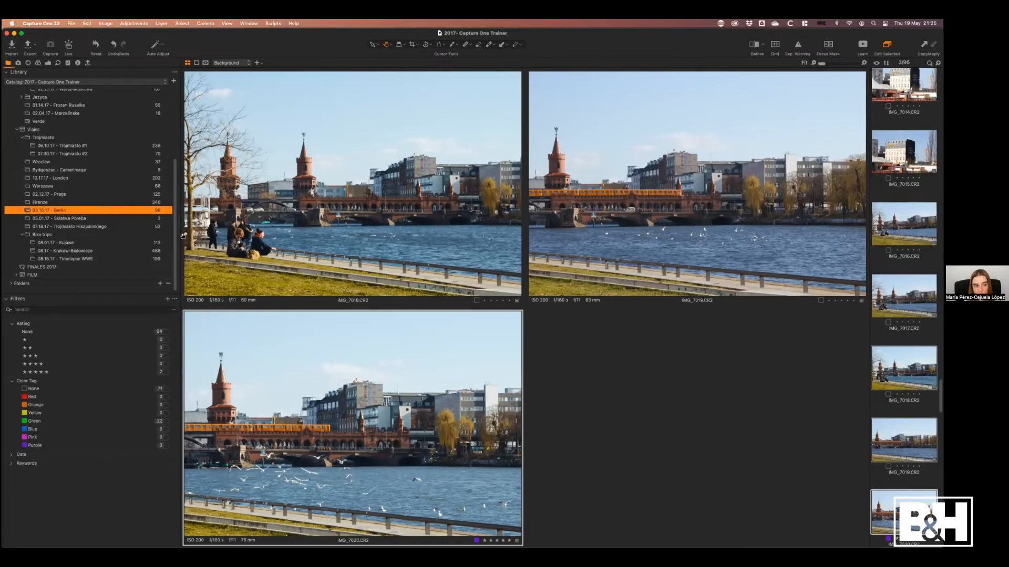
# Step: Display the metadata and keyword tools for the selected Berlin images
pyautogui.scroll(5, 174, 254)
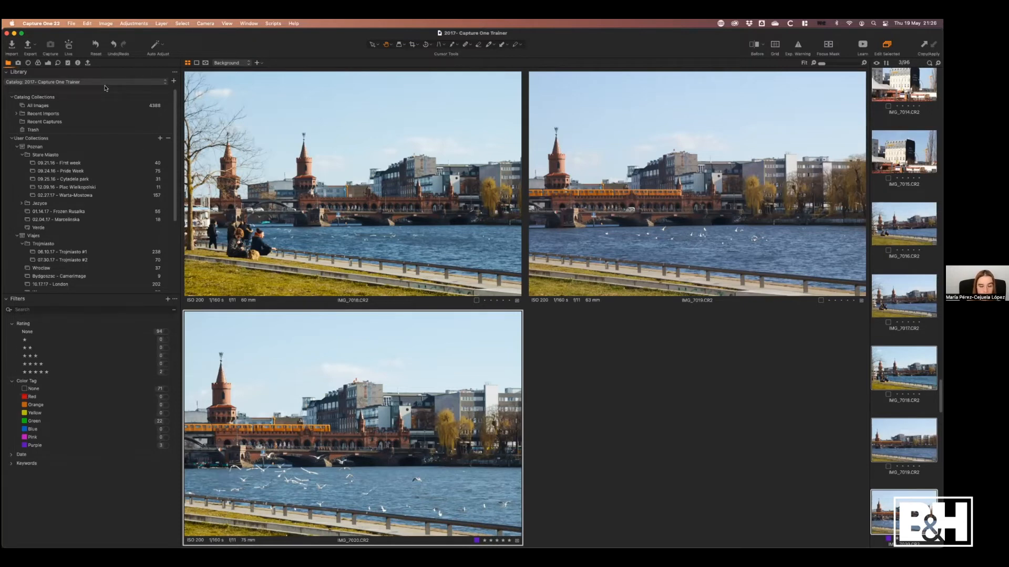
pyautogui.click(78, 63)
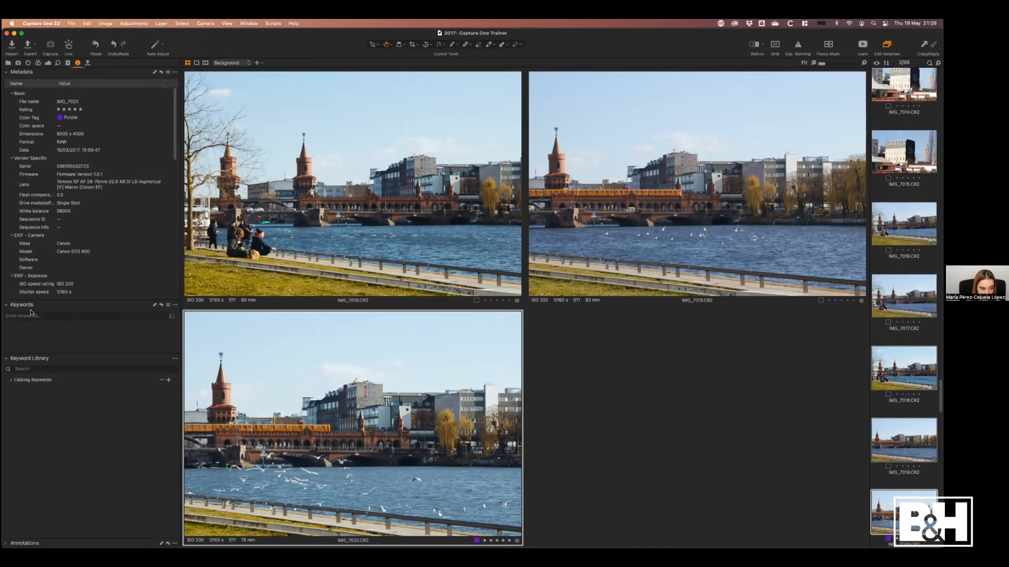
# Step: Select all images in the Berlin album and assign them the catalog keywords alemania and berlin
pyautogui.click(11, 380)
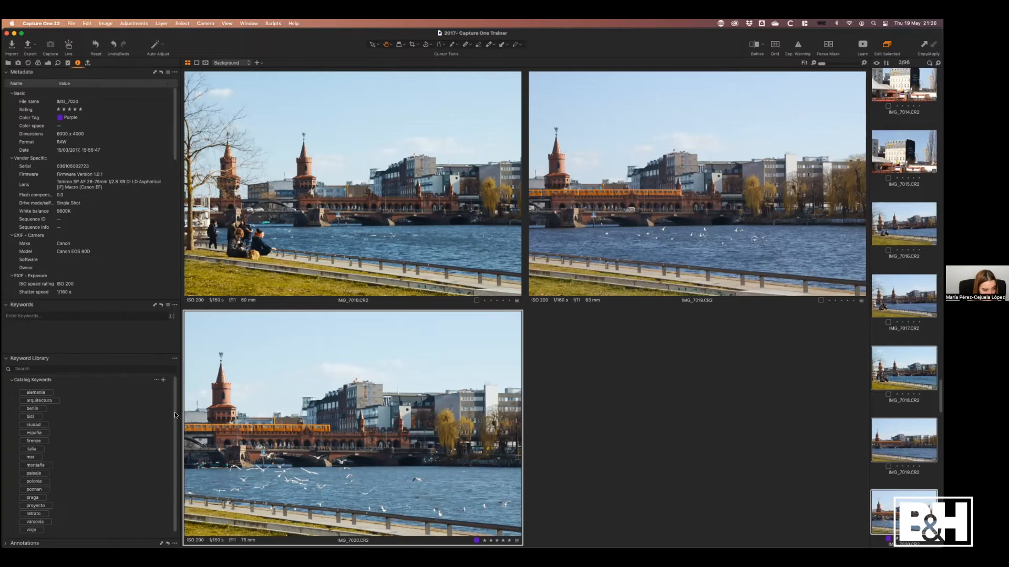
pyautogui.scroll(-1, 157, 420)
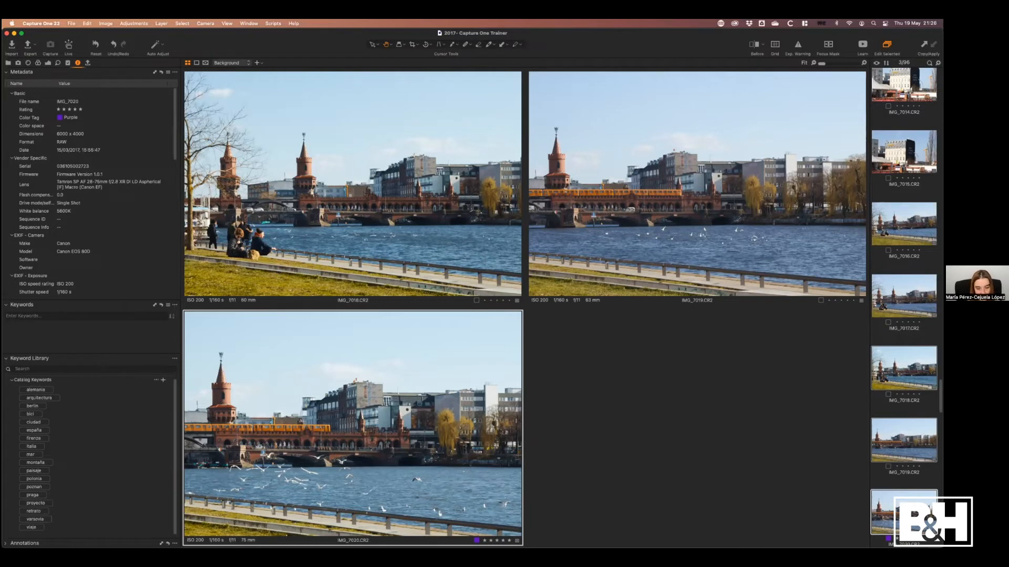
pyautogui.press('super+d')
pyautogui.click(903, 440)
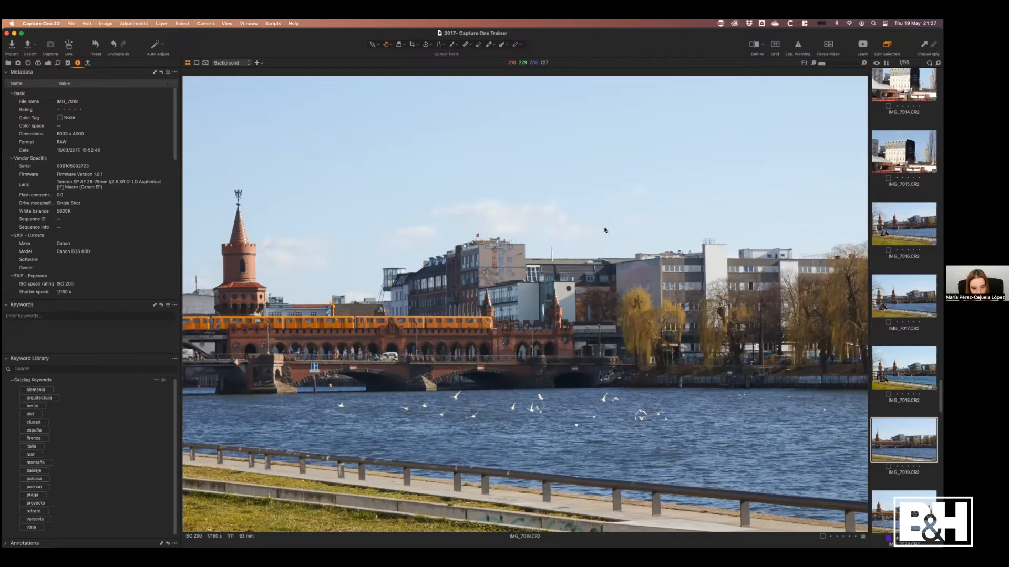
pyautogui.press('super+a')
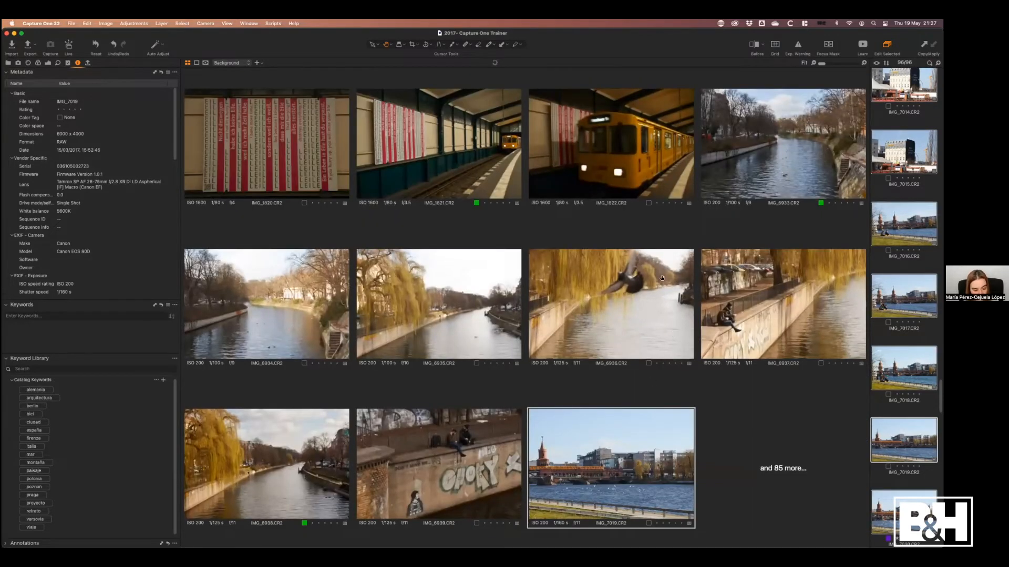
pyautogui.click(37, 391)
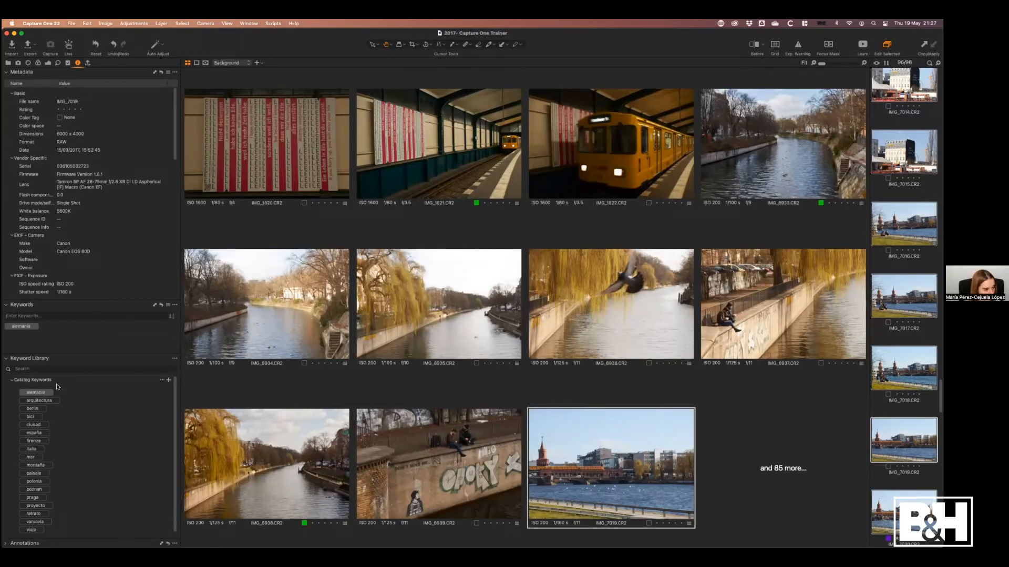
pyautogui.click(36, 408)
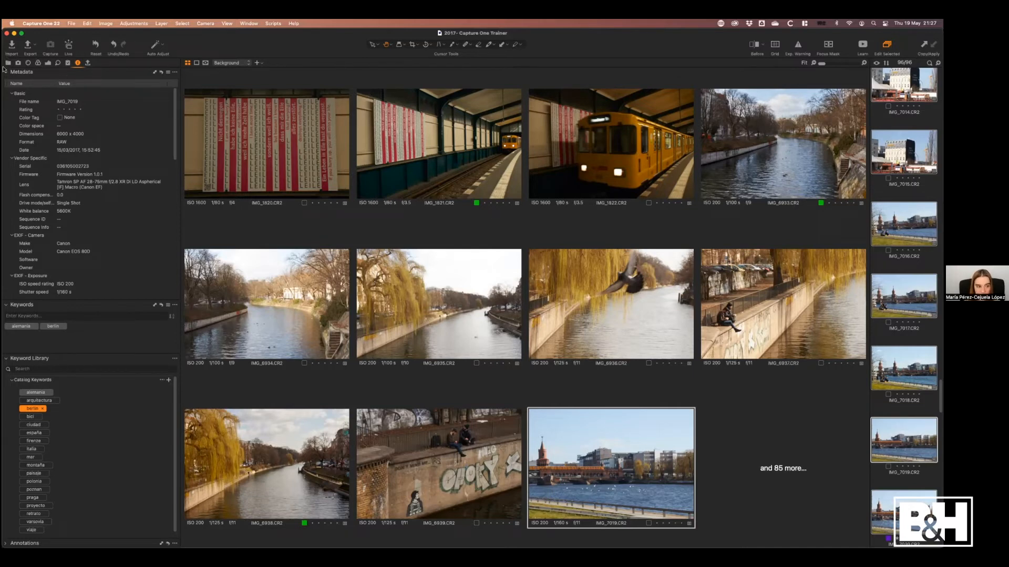
# Step: Detach the Keyword Library and Keywords tools, stack them in one floating window over the viewer and enlarge it
pyautogui.moveTo(32, 358); pyautogui.dragTo(282, 146)
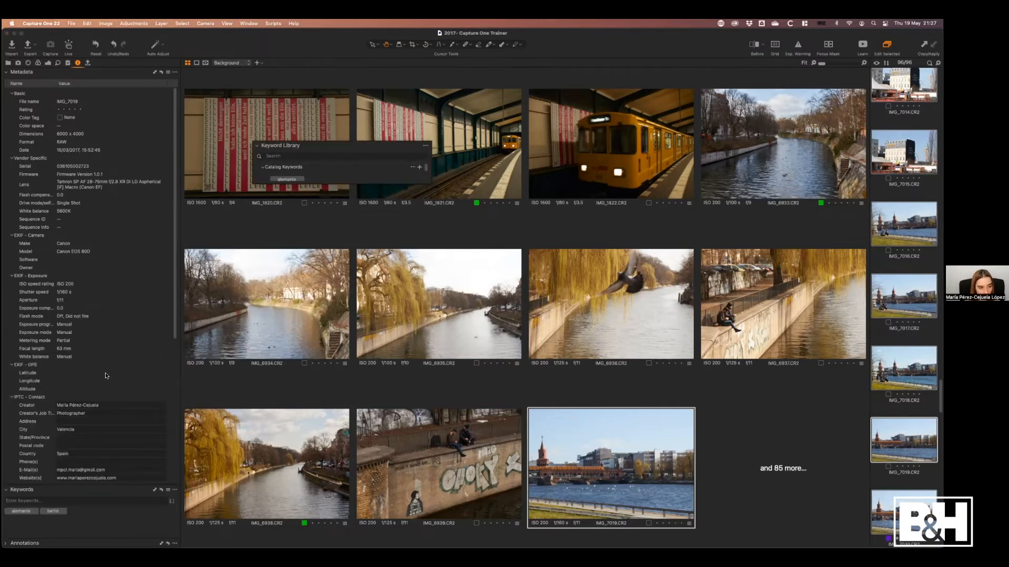
pyautogui.moveTo(23, 490); pyautogui.dragTo(279, 195)
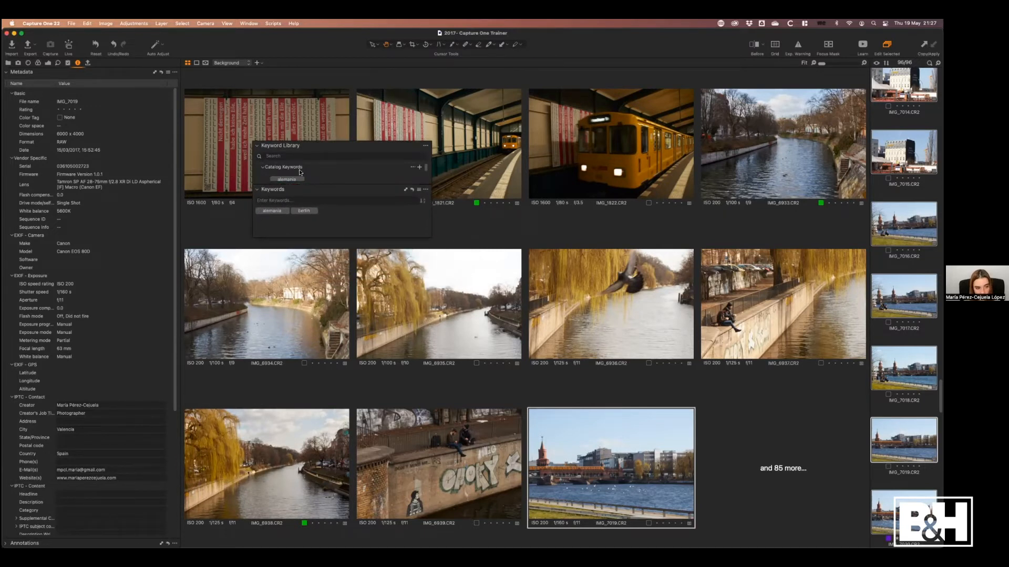
pyautogui.moveTo(429, 239); pyautogui.dragTo(442, 360)
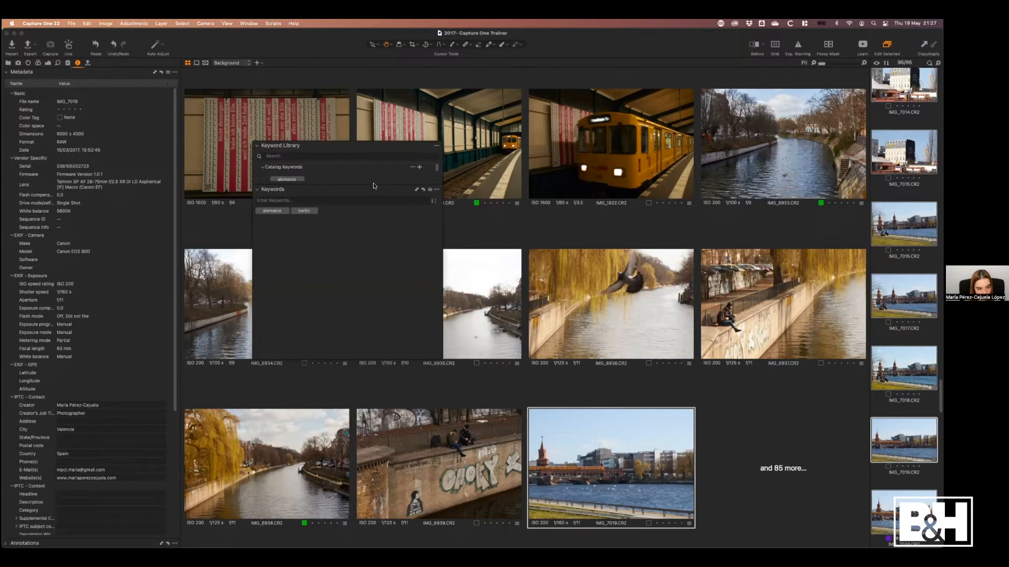
pyautogui.moveTo(443, 185); pyautogui.dragTo(399, 99)
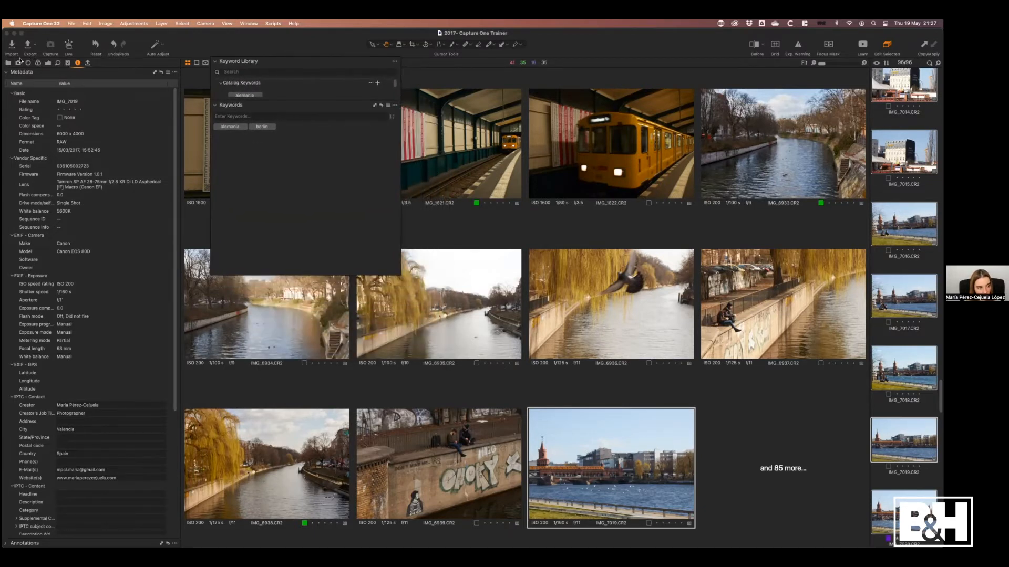
# Step: Dock both keyword tools in the Library tool tab above Filters, with Keywords placed above Keyword Library
pyautogui.press('alt+super+l')
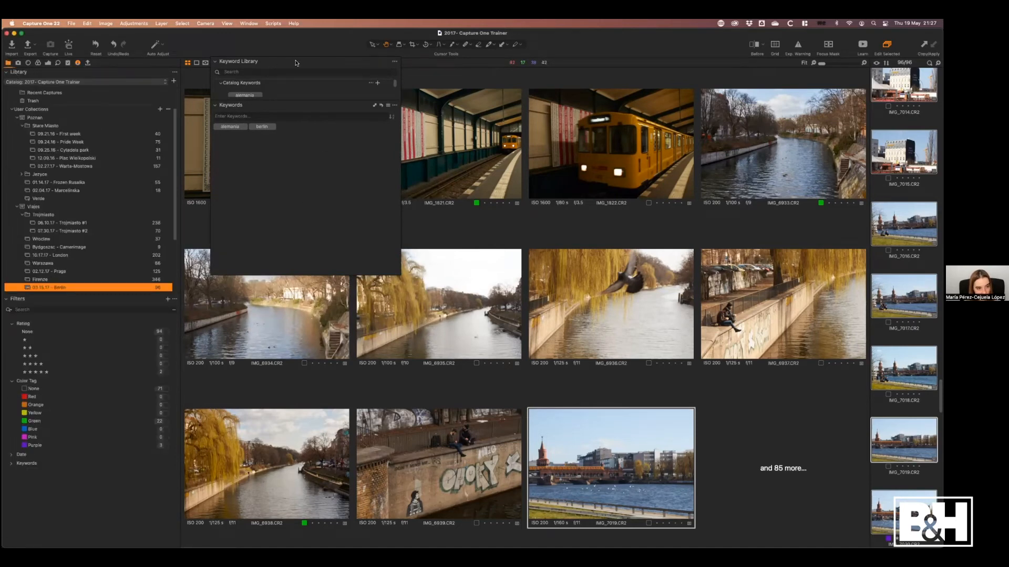
pyautogui.moveTo(297, 64); pyautogui.dragTo(79, 232)
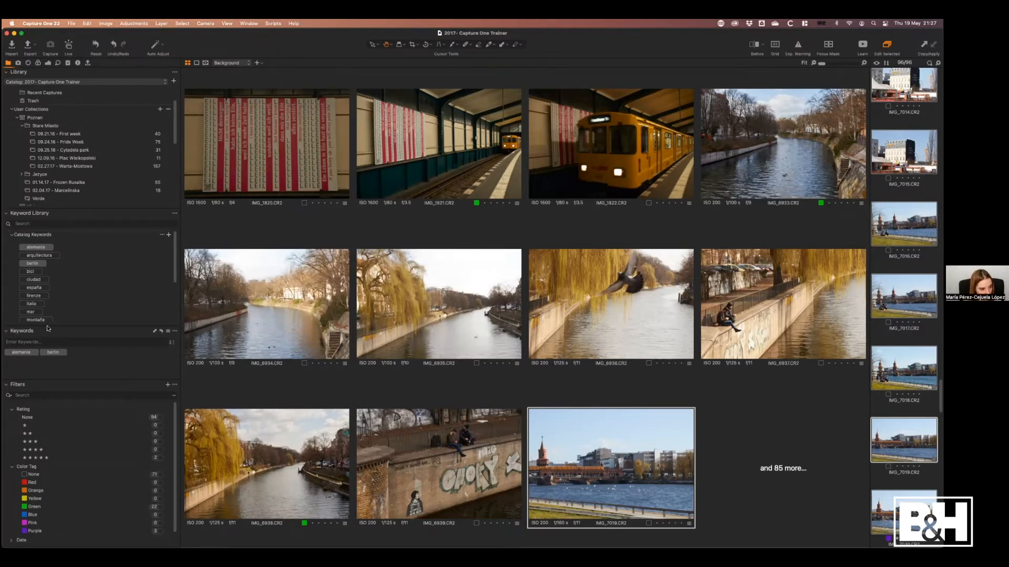
pyautogui.moveTo(48, 330); pyautogui.dragTo(33, 291)
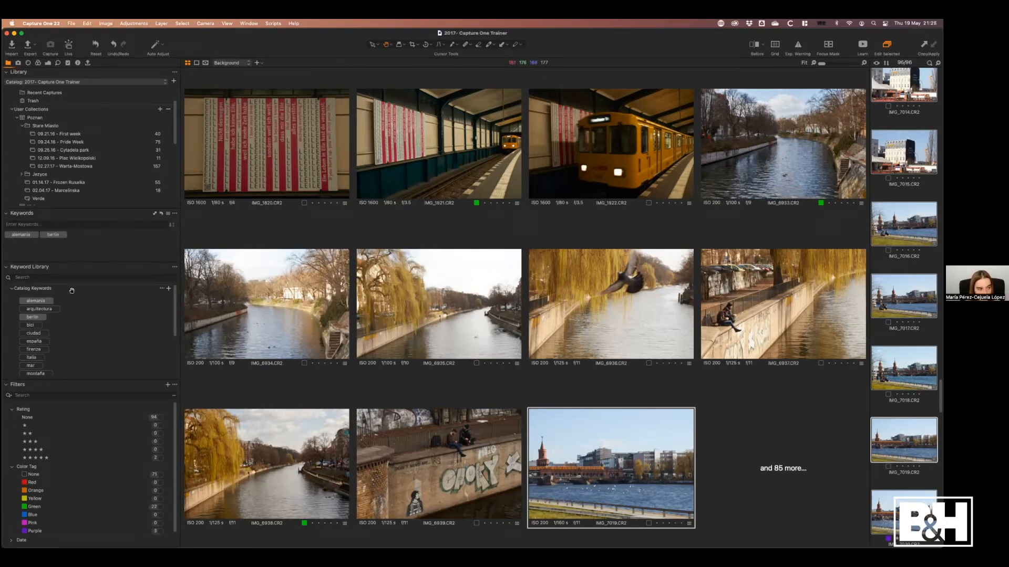
# Step: Select only image IMG_7019, add the keywords river and berlin wall to it, and check the catalog keyword list
pyautogui.click(903, 409)
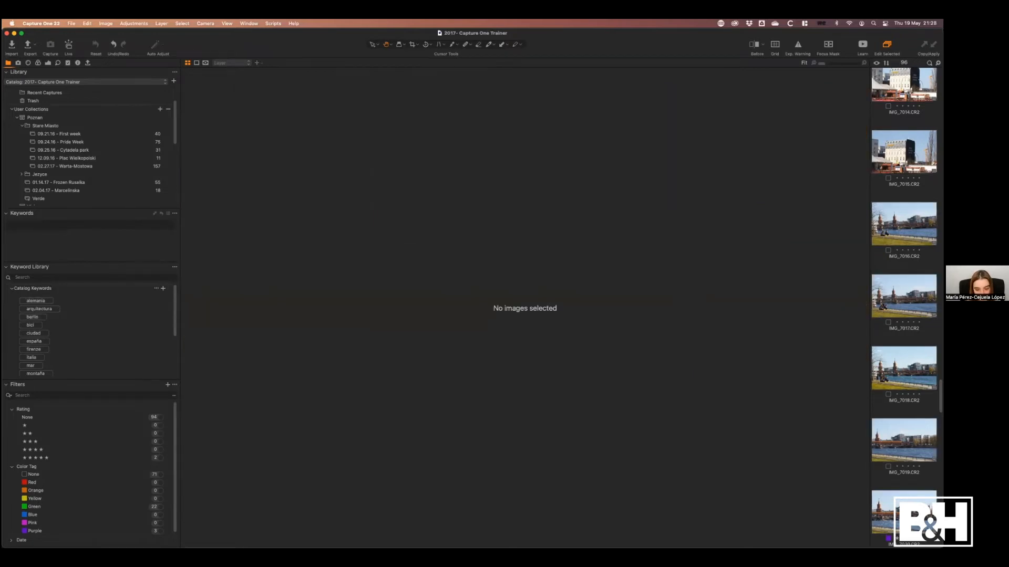
pyautogui.click(904, 441)
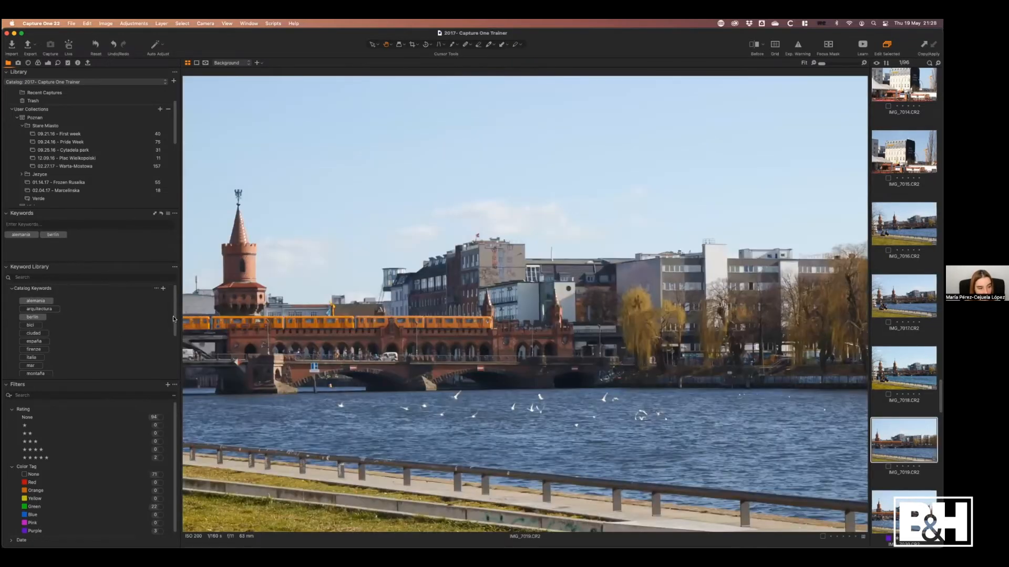
pyautogui.scroll(-5, 174, 331)
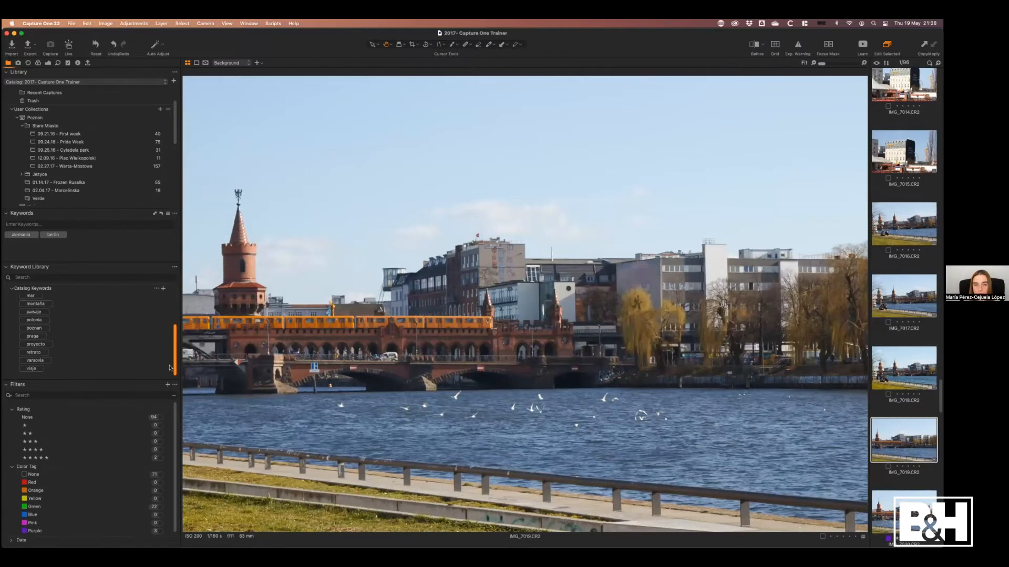
pyautogui.scroll(5, 168, 368)
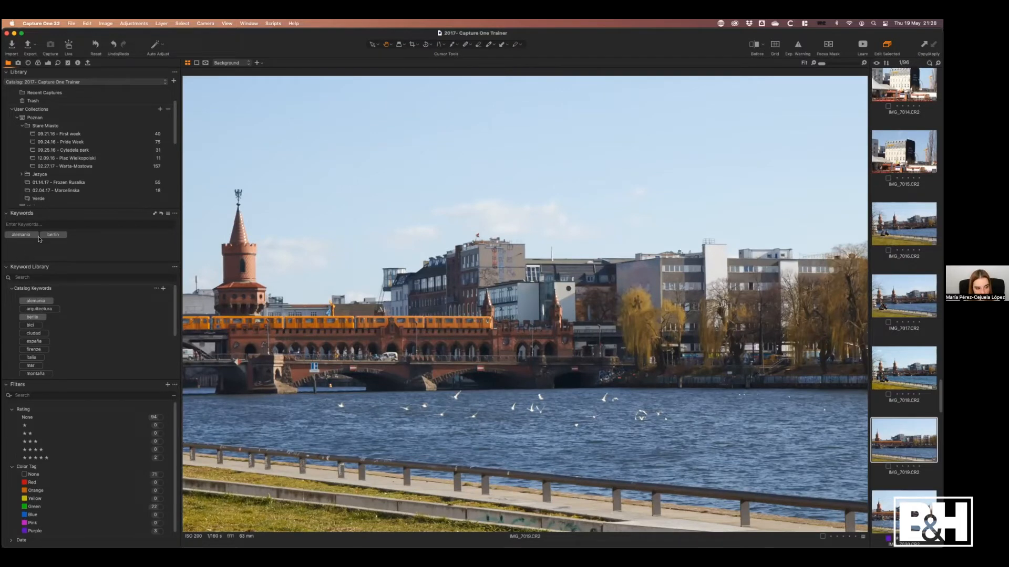
pyautogui.click(73, 225)
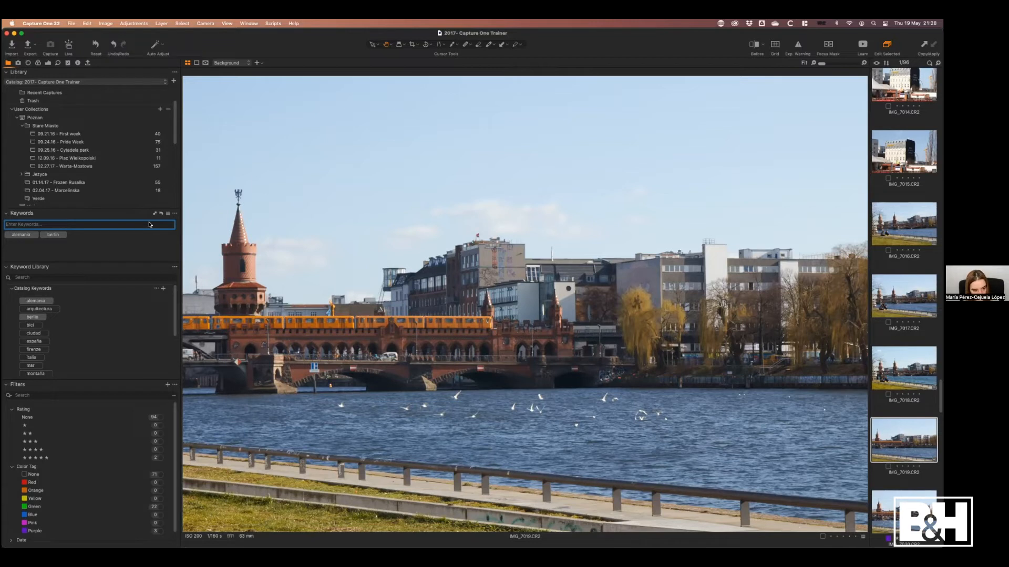
pyautogui.write('river')
pyautogui.press('Return')
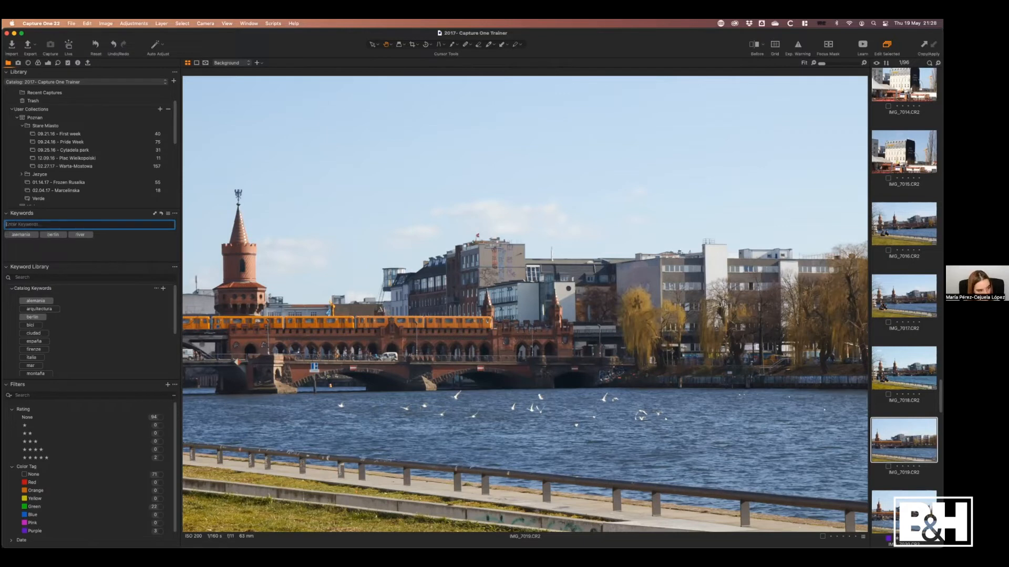
pyautogui.write('berlin wall')
pyautogui.press('Return')
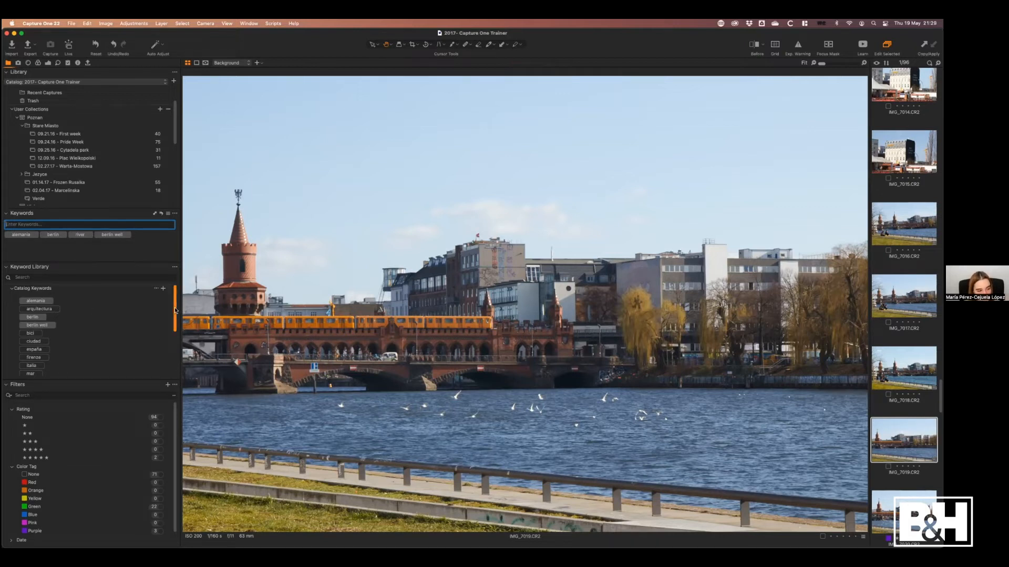
pyautogui.scroll(2, 176, 310)
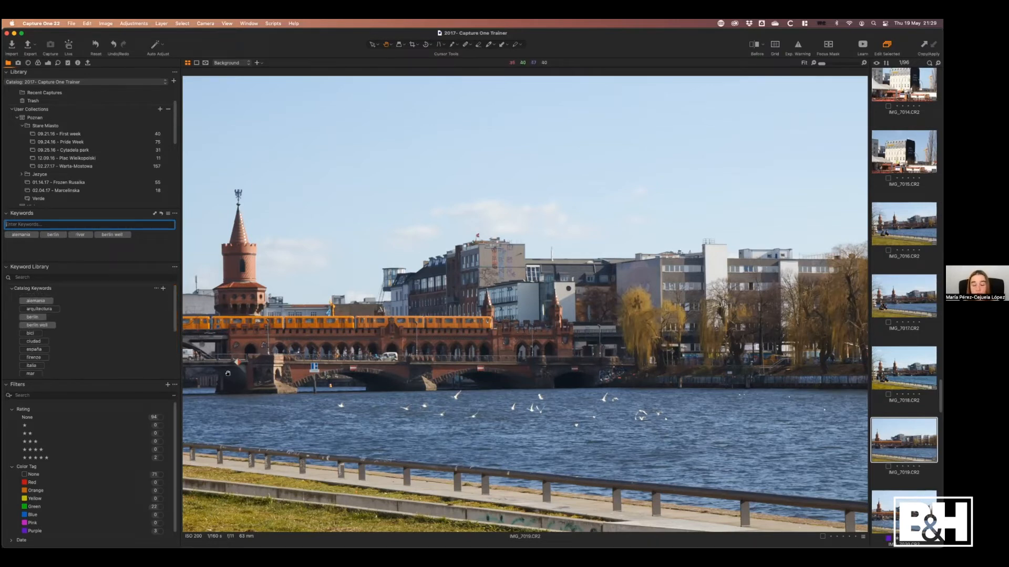
pyautogui.scroll(-3, 175, 319)
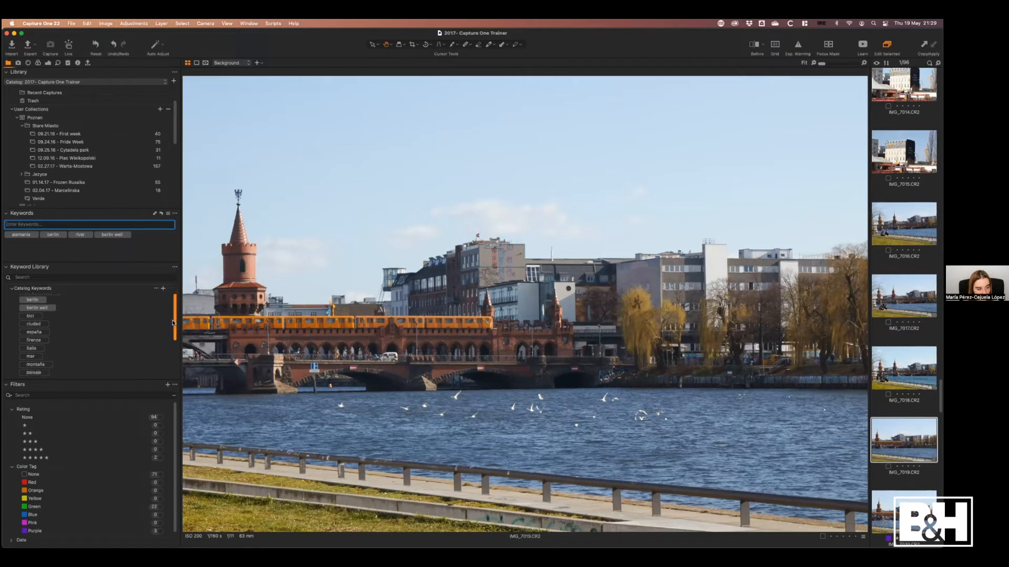
pyautogui.scroll(-1, 173, 328)
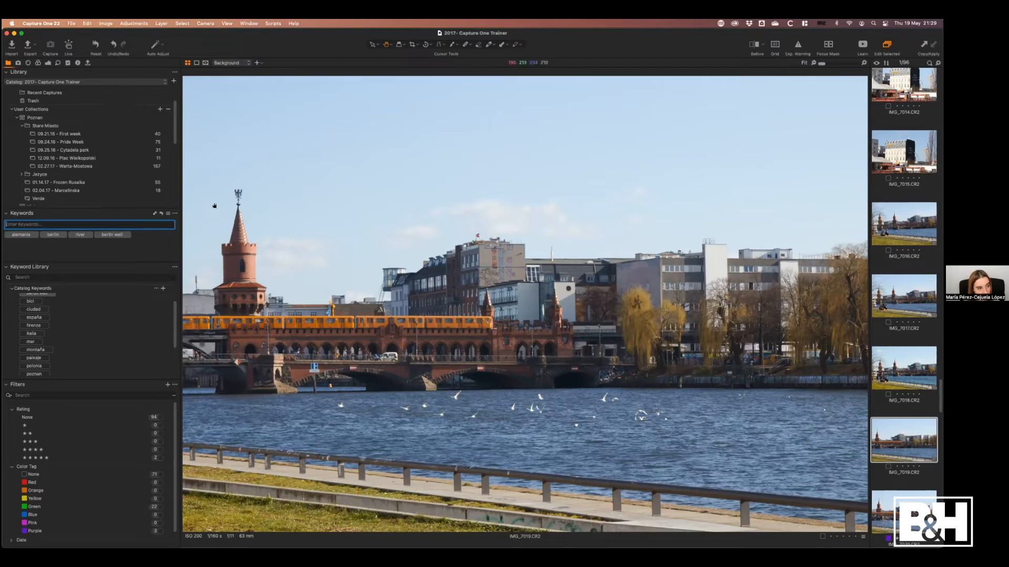
# Step: Show All Images of the catalog and filter them by the keyword berlin, switching the keyword filter to arquitectura
pyautogui.scroll(3, 157, 118)
pyautogui.click(131, 106)
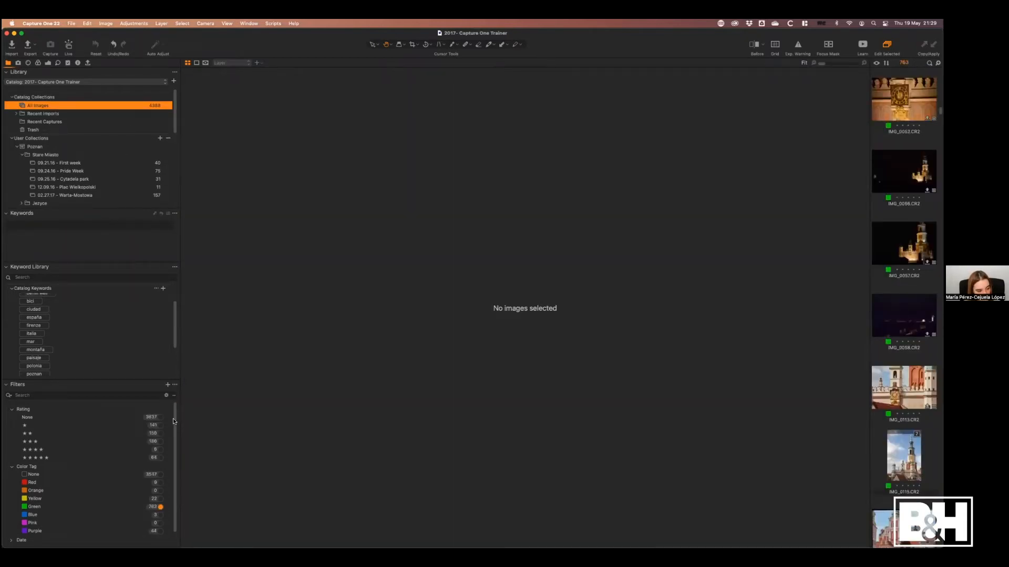
pyautogui.scroll(-1, 158, 420)
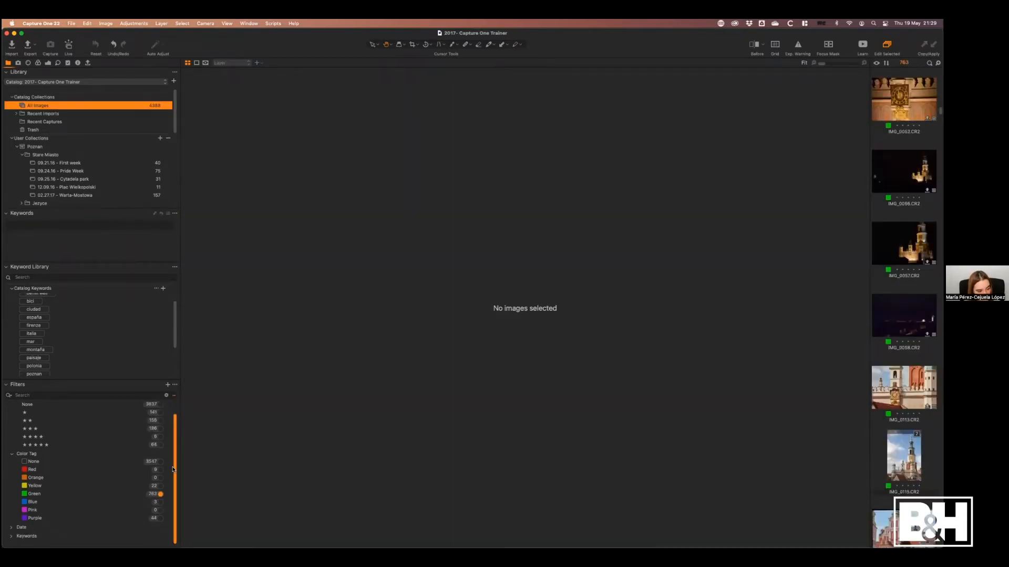
pyautogui.click(12, 537)
pyautogui.scroll(-5, 168, 499)
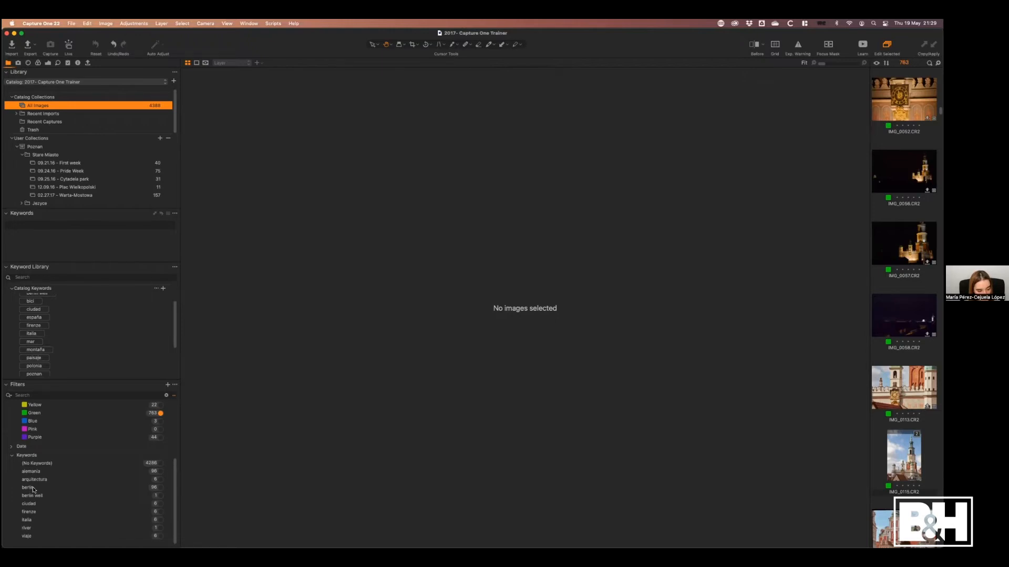
pyautogui.click(160, 487)
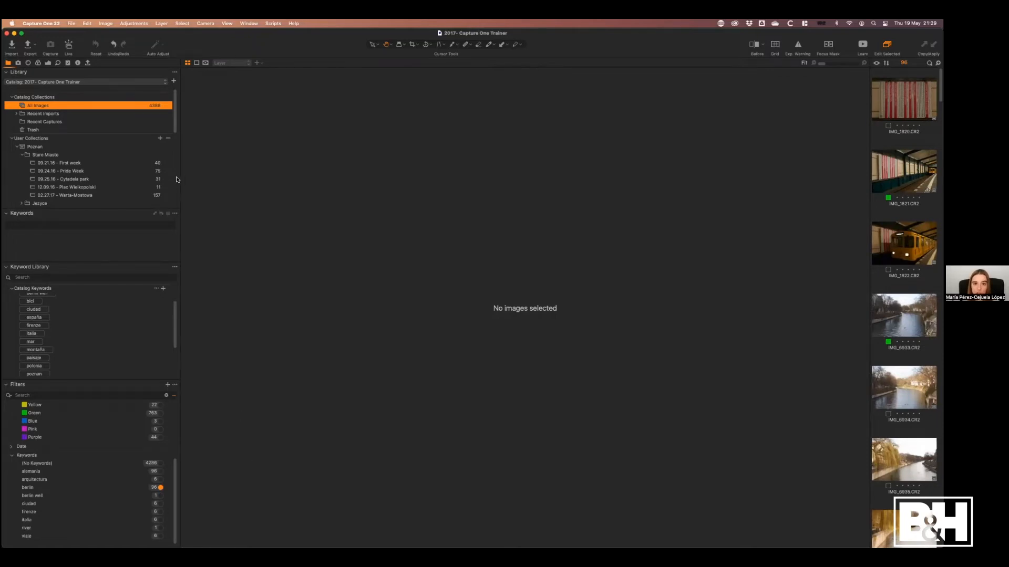
pyautogui.click(160, 479)
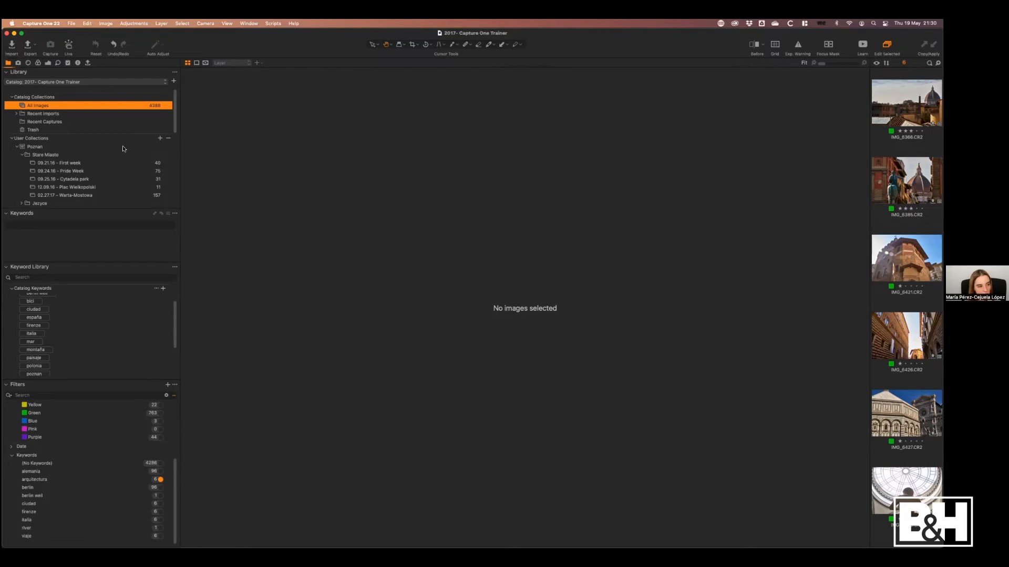
# Step: Return to the 03.15.17 - Berlin album and view the options for creating a new session or catalog
pyautogui.scroll(-10, 177, 116)
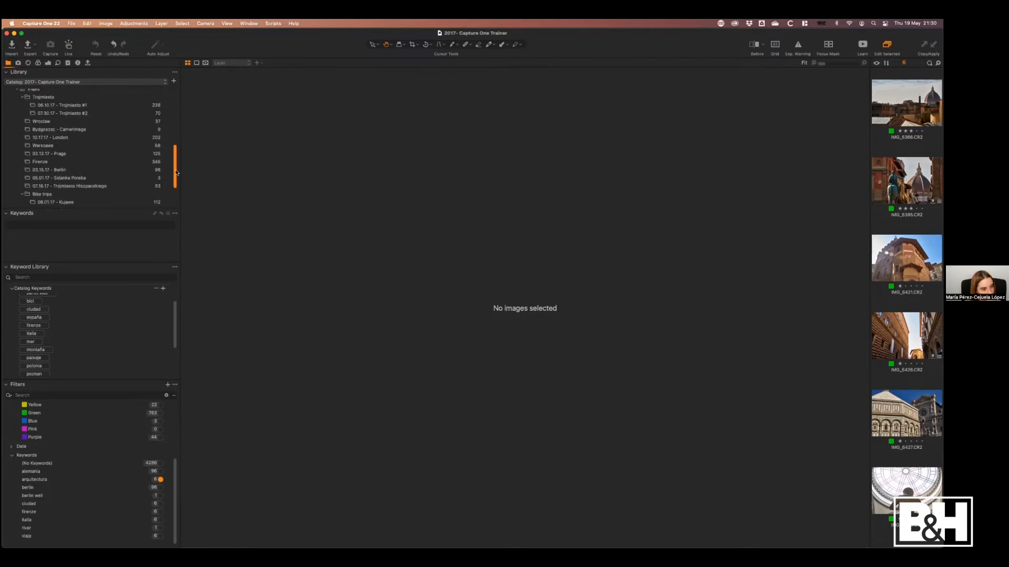
pyautogui.click(74, 181)
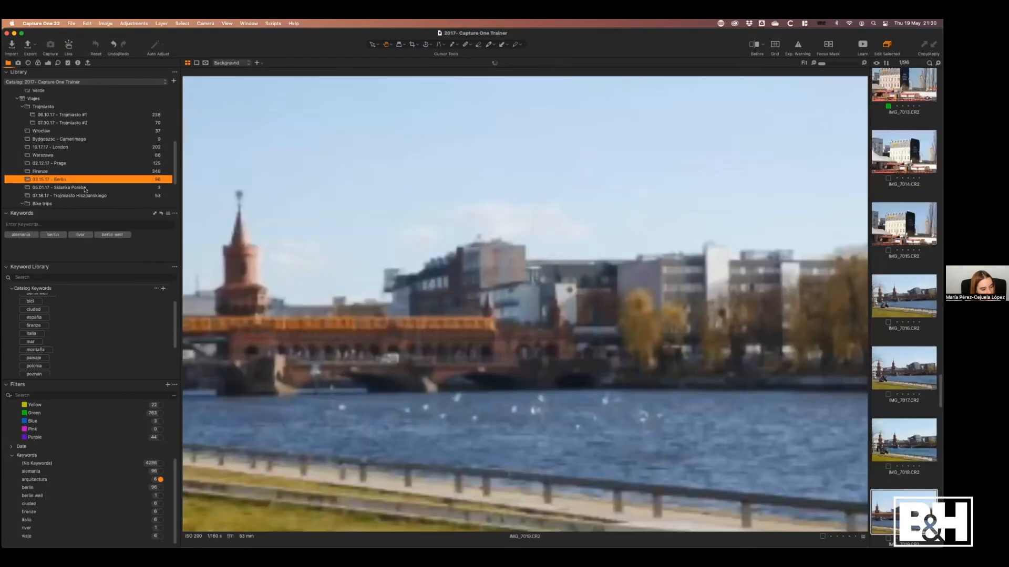
pyautogui.click(174, 81)
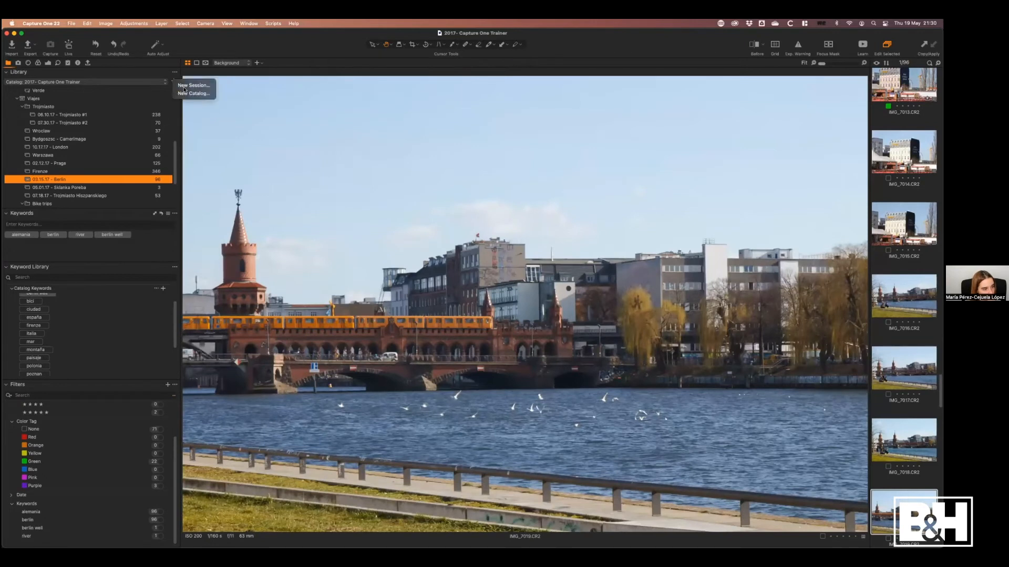
pyautogui.click(213, 181)
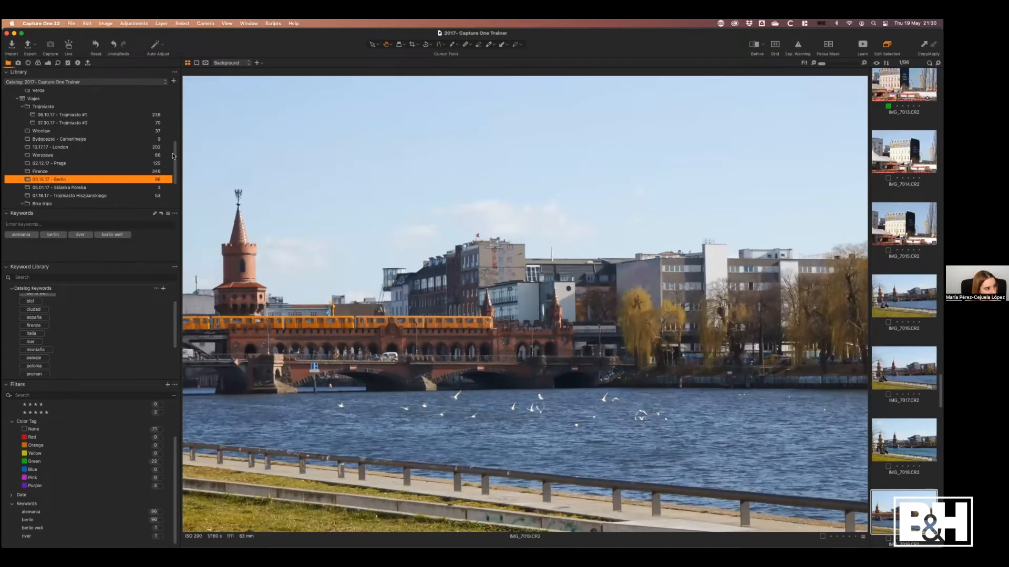
# Step: Create a new album named Demo in User Collections and look for it in the collection list
pyautogui.scroll(10, 173, 156)
pyautogui.click(159, 132)
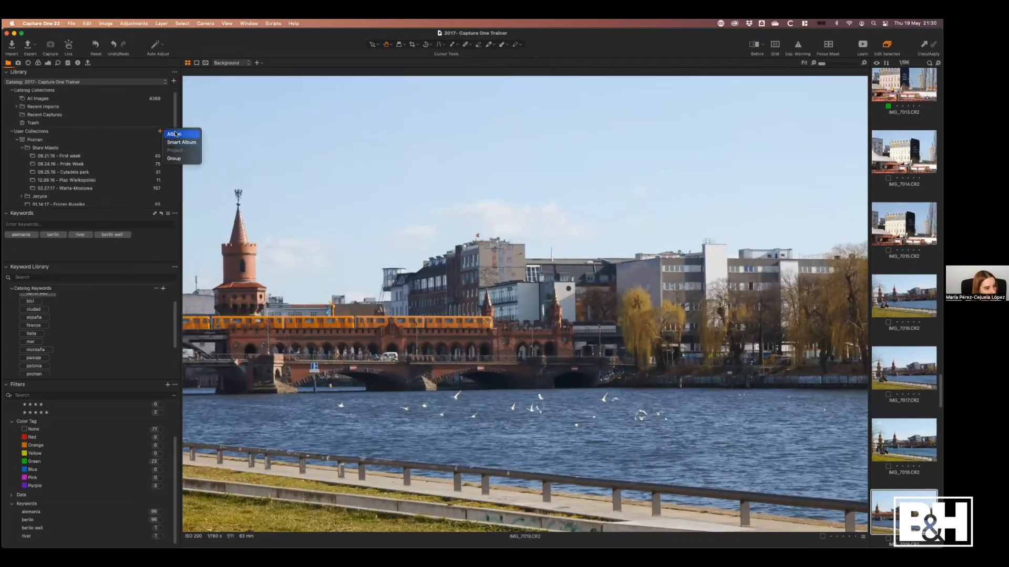
pyautogui.click(175, 135)
pyautogui.write('Demo')
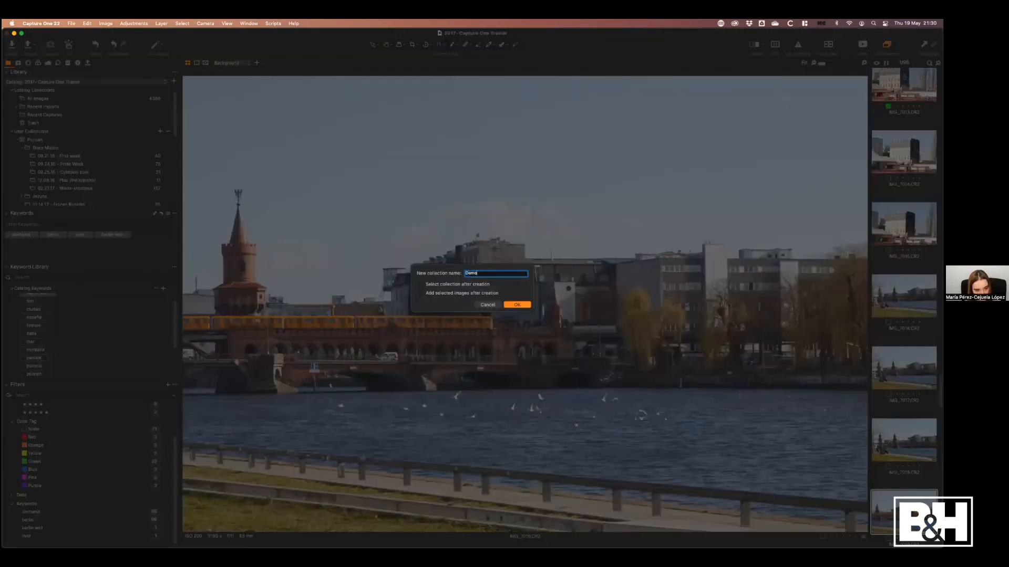
pyautogui.press('Return')
pyautogui.scroll(-10, 175, 157)
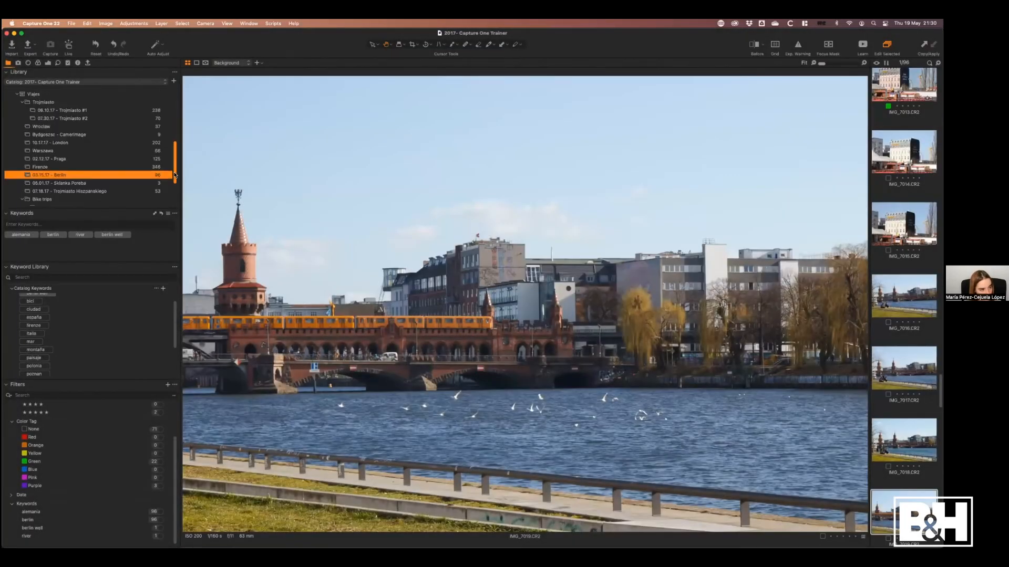
# Step: Add image IMG_7019 from the 03.15.17 - Berlin album to the Demo album
pyautogui.scroll(-5, 175, 175)
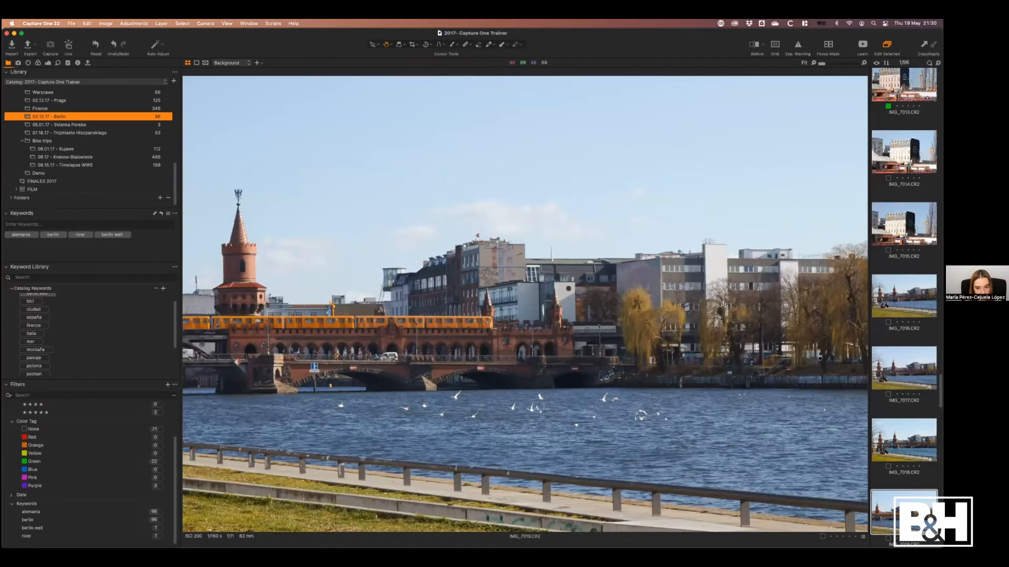
pyautogui.scroll(-3, 904, 315)
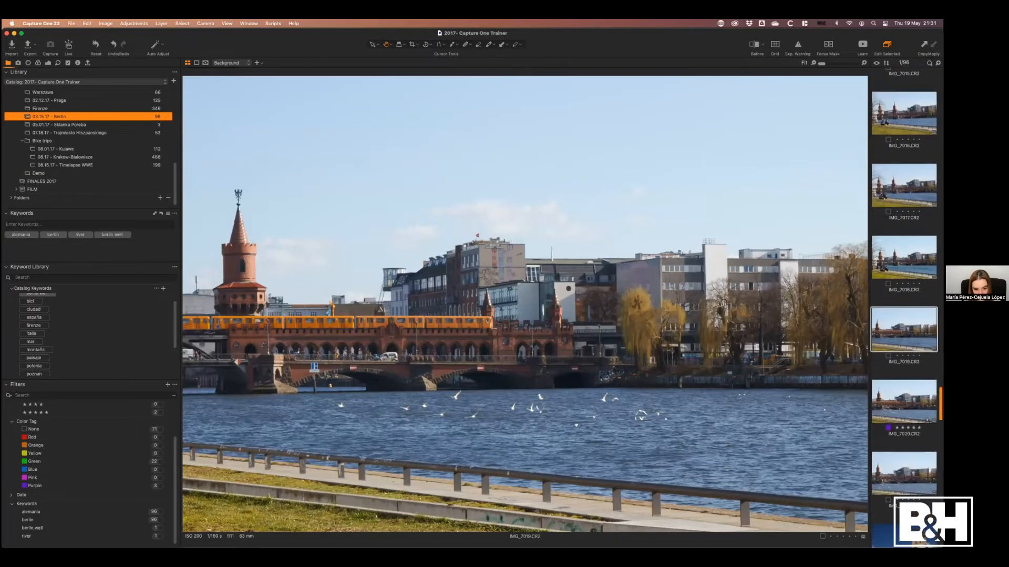
pyautogui.rightClick(905, 331)
pyautogui.click(904, 329)
pyautogui.moveTo(904, 328); pyautogui.dragTo(93, 167)
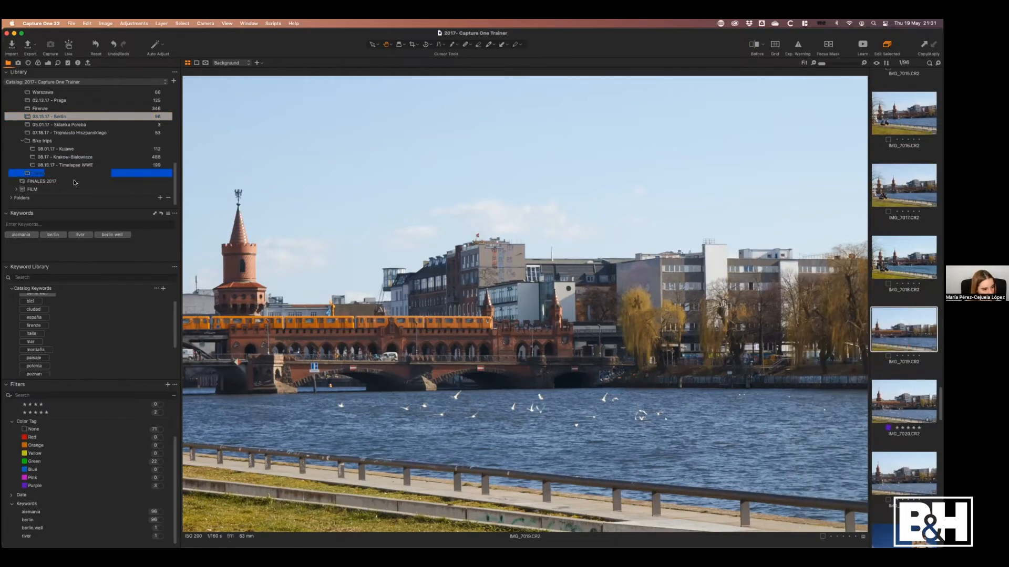
# Step: Clone the variant of IMG_7019 and display the cloned variant in the Demo album
pyautogui.rightClick(832, 325)
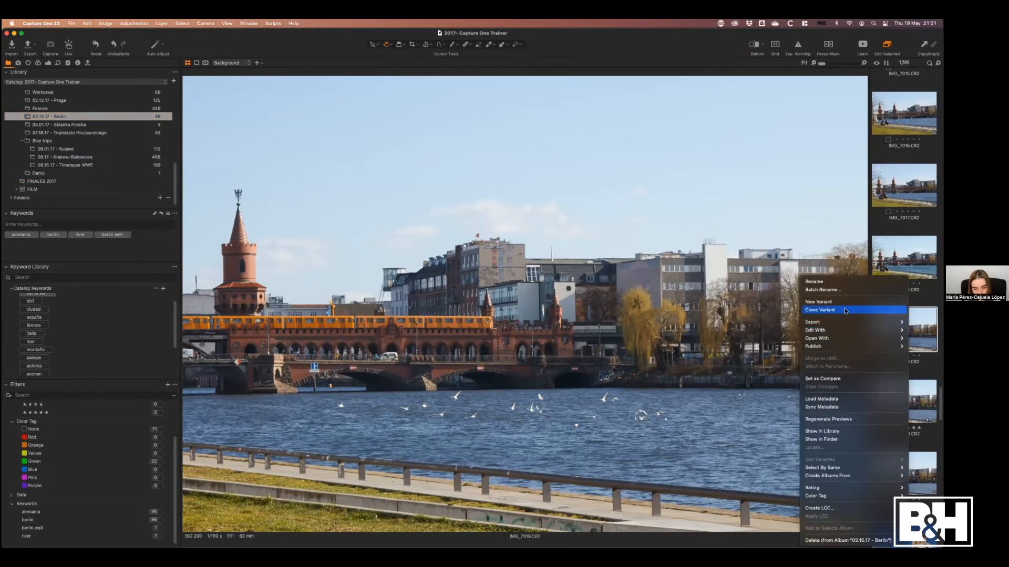
pyautogui.press('Escape')
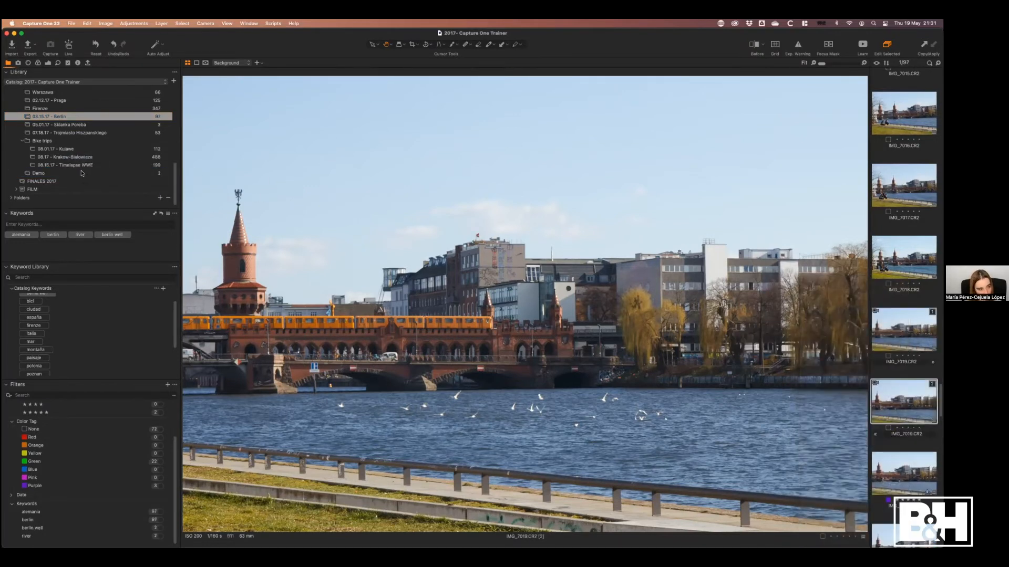
pyautogui.click(72, 173)
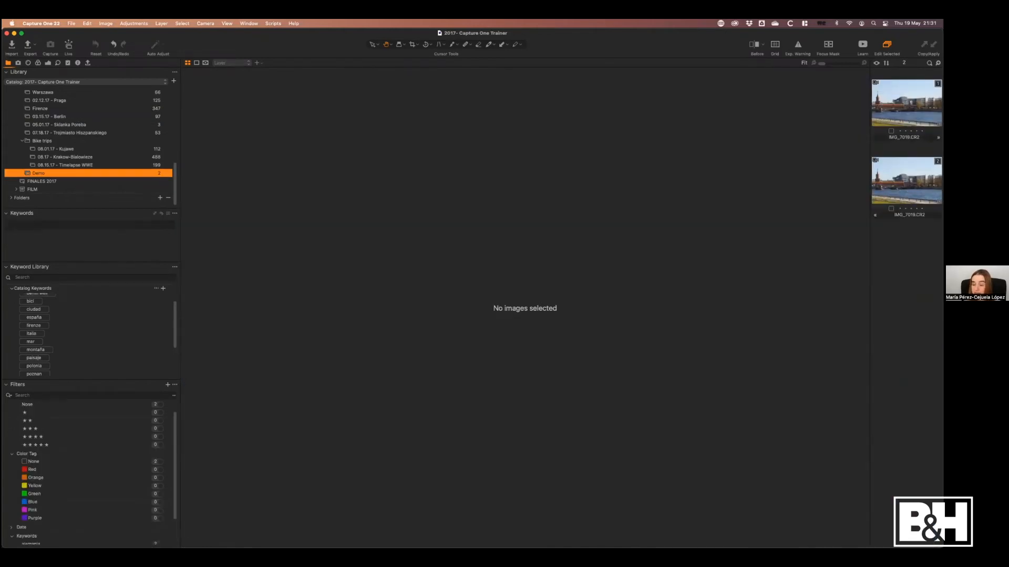
pyautogui.click(906, 180)
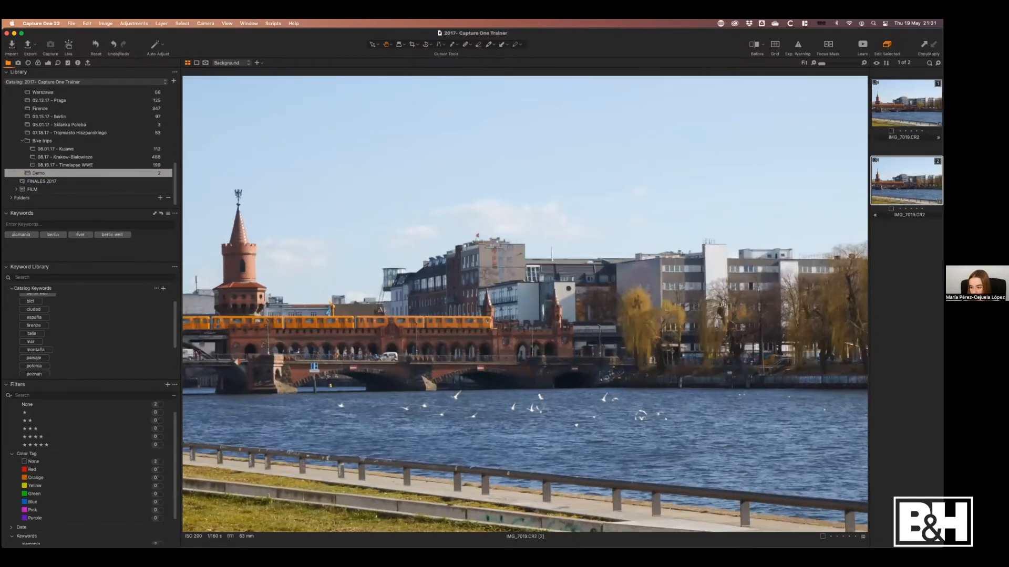
# Step: Remove the Keywords and Keyword Library tools to give the Library more room, and return to its Catalog Collections
pyautogui.scroll(10, 174, 143)
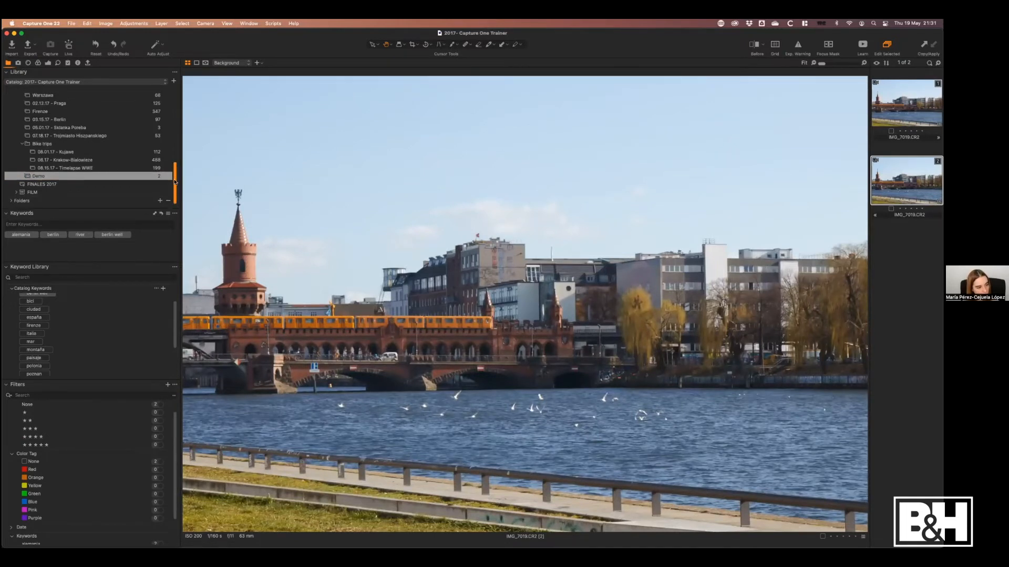
pyautogui.moveTo(175, 146); pyautogui.dragTo(177, 188)
pyautogui.scroll(8, 177, 191)
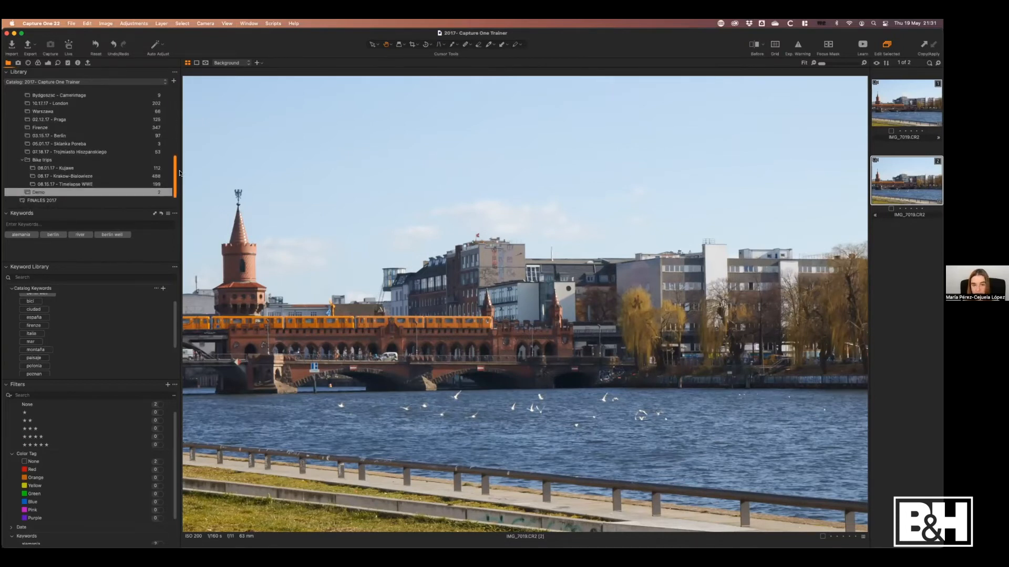
pyautogui.click(175, 213)
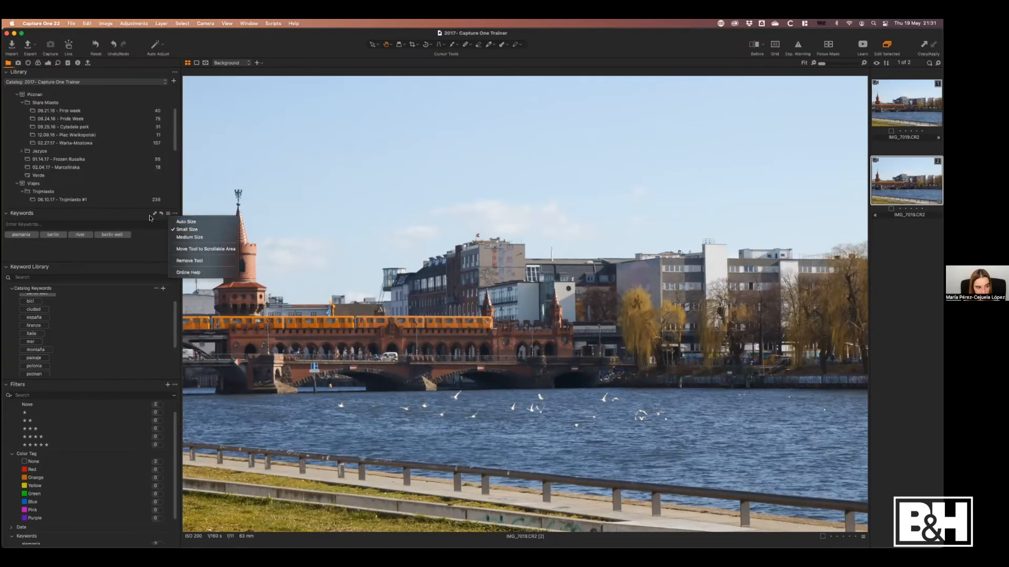
pyautogui.click(184, 265)
pyautogui.click(175, 231)
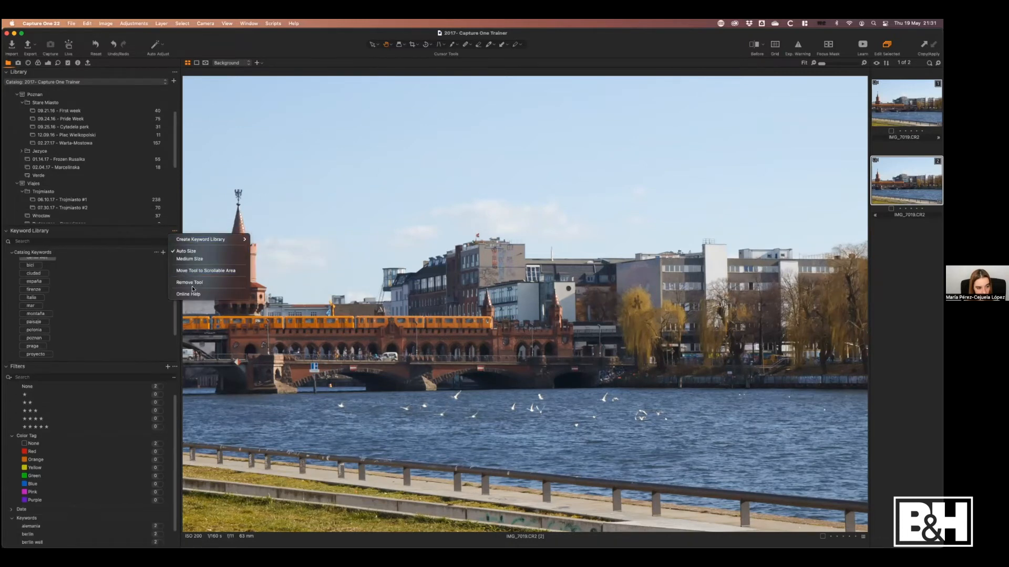
pyautogui.click(194, 283)
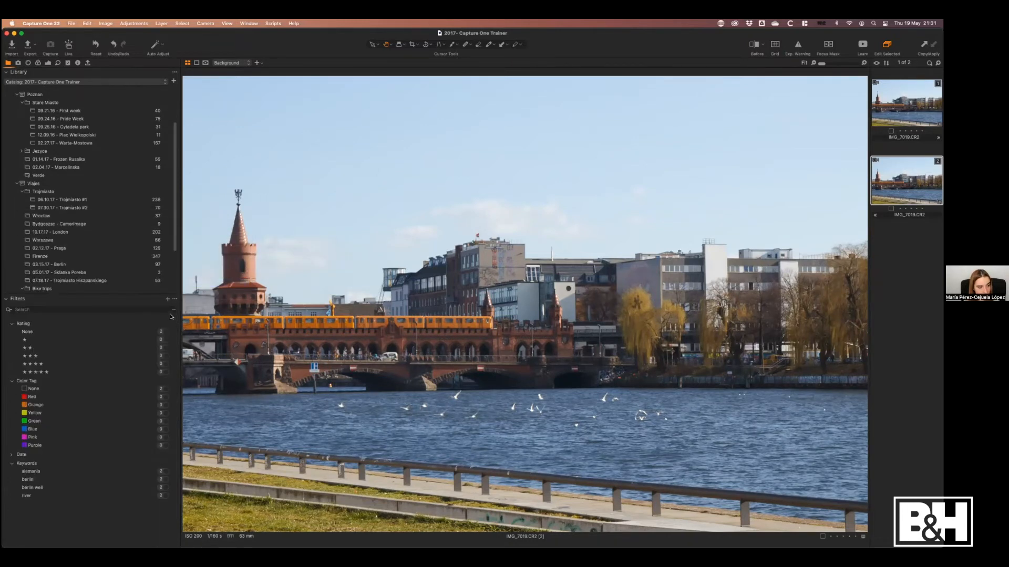
pyautogui.scroll(3, 177, 208)
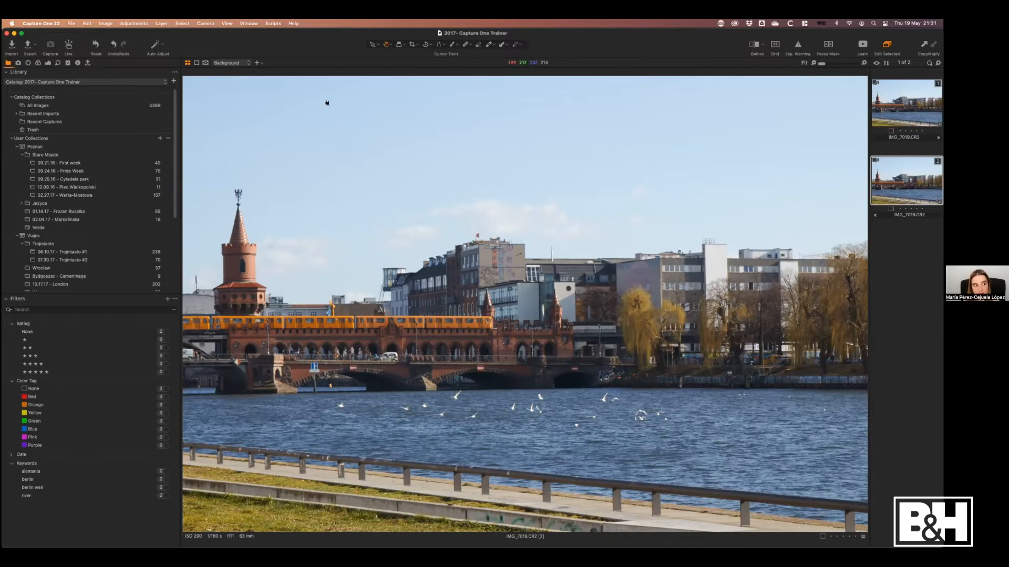
# Step: Switch to the Session Archive catalog without backing up the current one, and collapse its User Collections
pyautogui.click(100, 82)
pyautogui.click(97, 91)
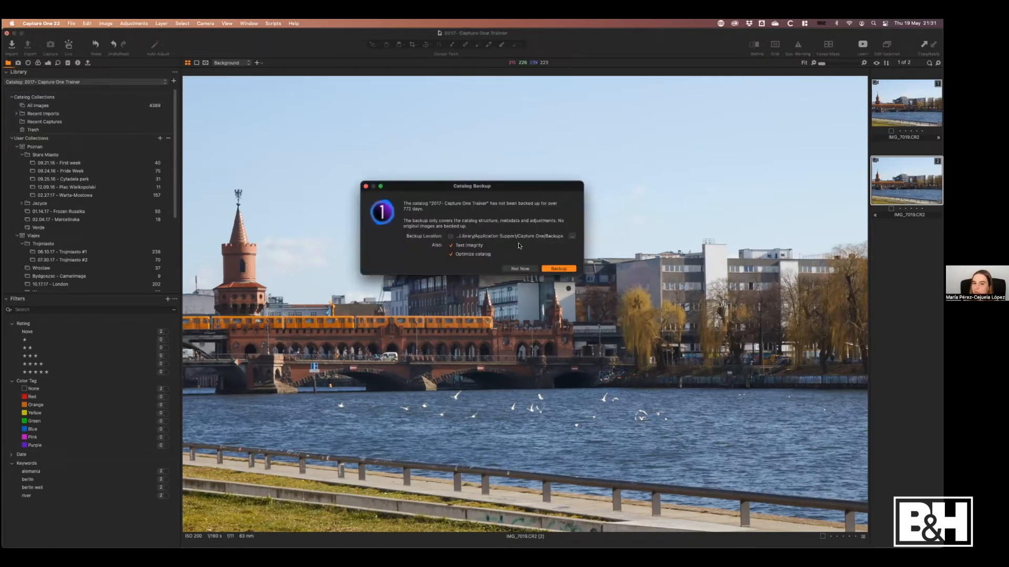
pyautogui.click(520, 269)
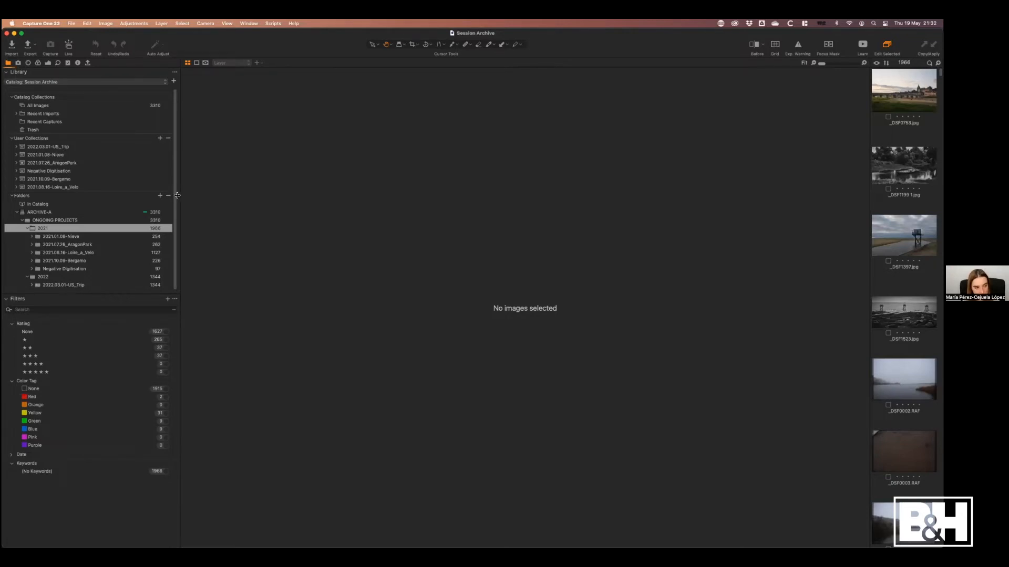
pyautogui.click(11, 139)
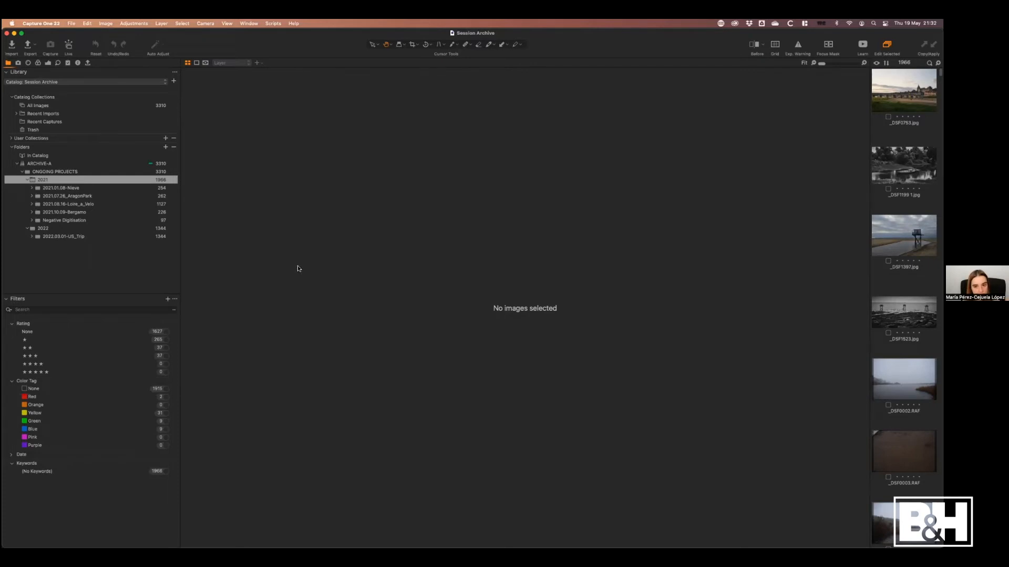
# Step: Show the 2021.08.16-Loire_a_Velo folder and view how its Capture subfolder can be added to the catalog, without adding it
pyautogui.click(108, 201)
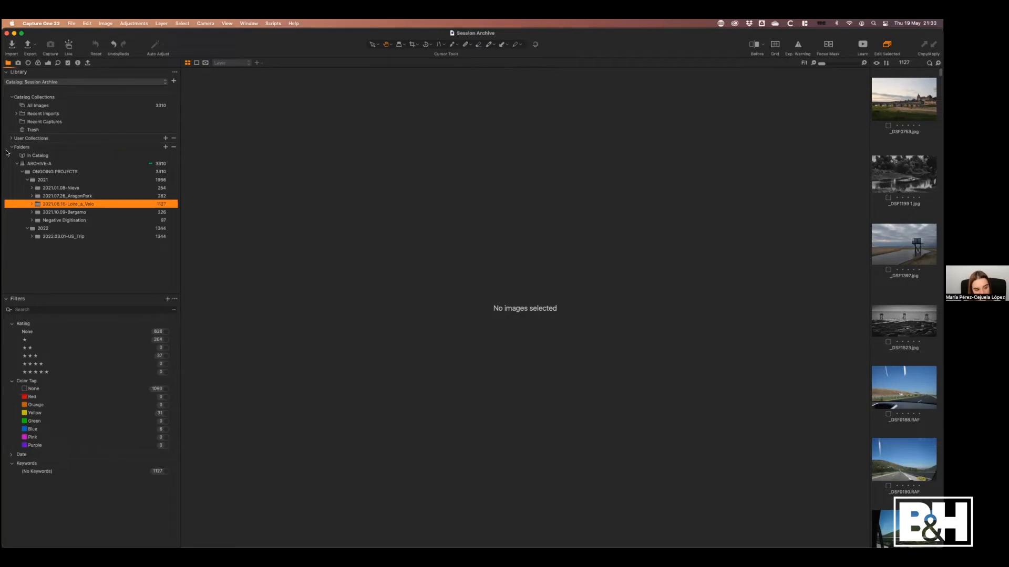
pyautogui.click(166, 147)
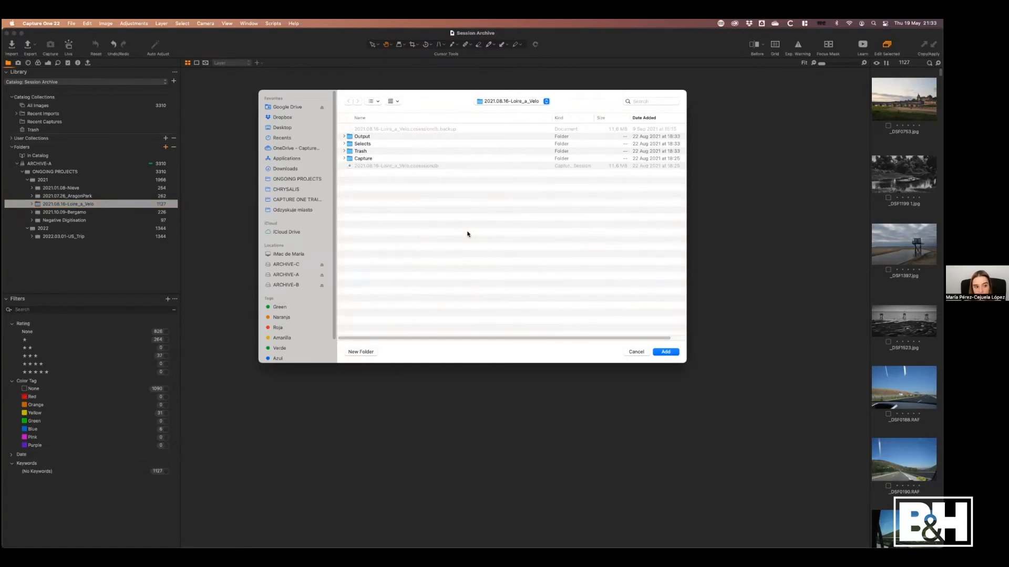
pyautogui.click(348, 159)
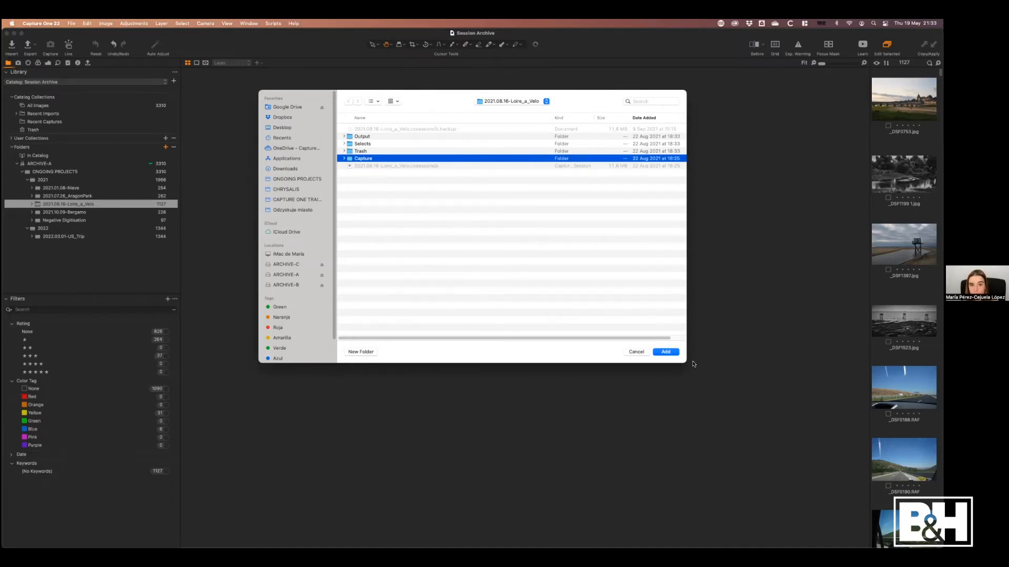
pyautogui.click(637, 352)
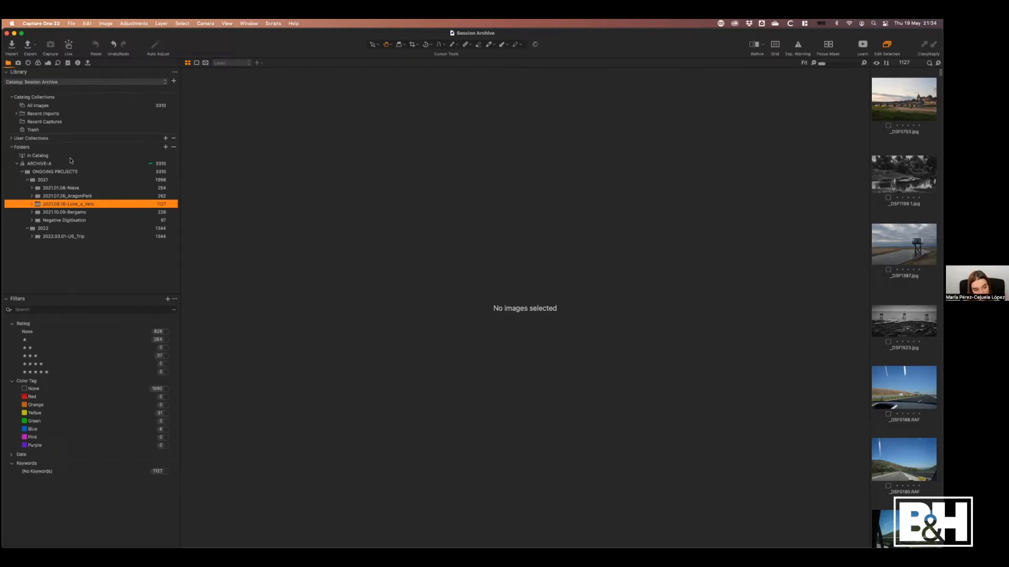
# Step: Browse the 2021 session folders, viewing the Fuji images in 2021.01.08-Nieve and the Capture folder of 2021.07.26_AragonPark
pyautogui.click(32, 181)
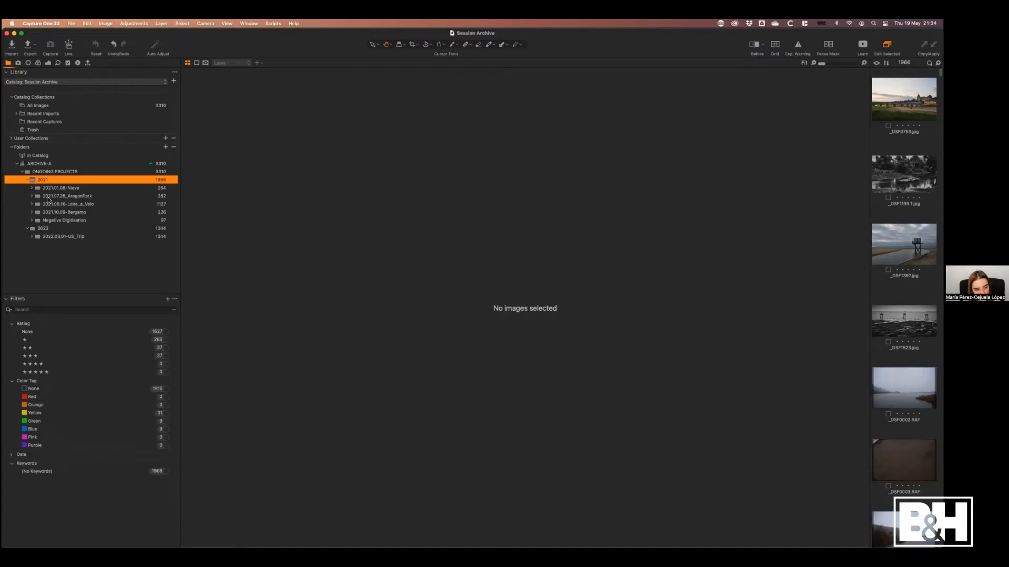
pyautogui.click(32, 188)
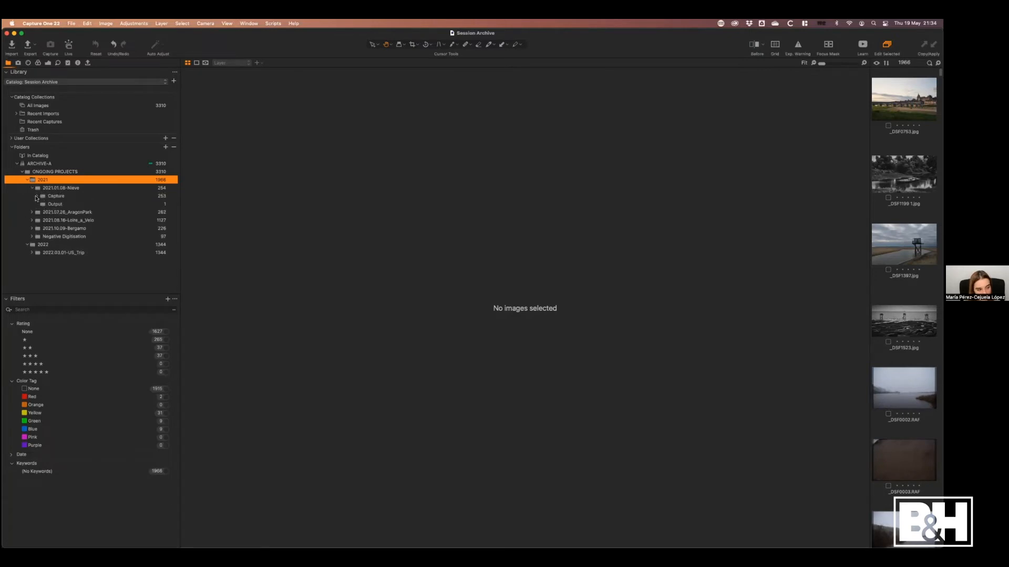
pyautogui.click(37, 196)
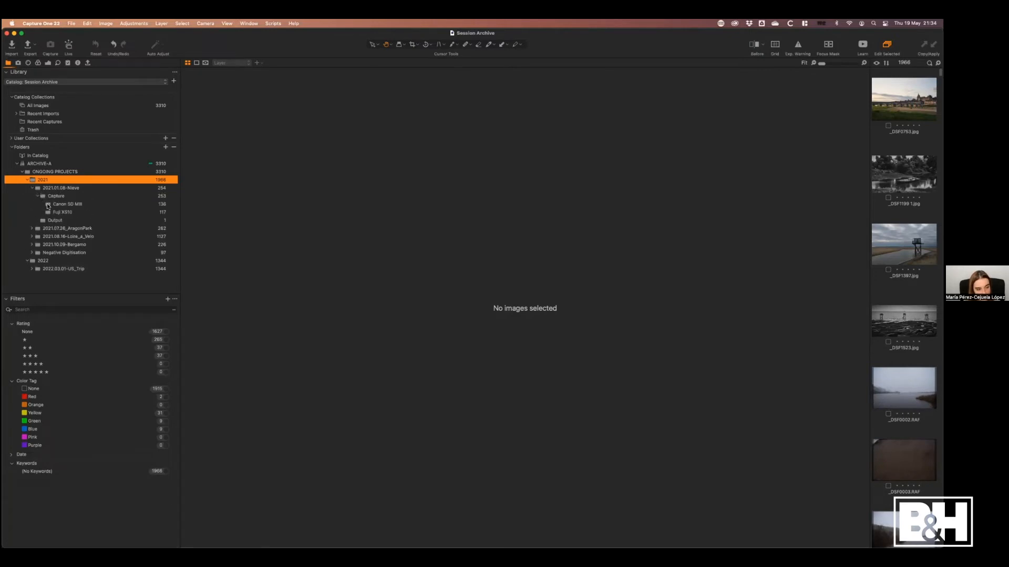
pyautogui.click(51, 213)
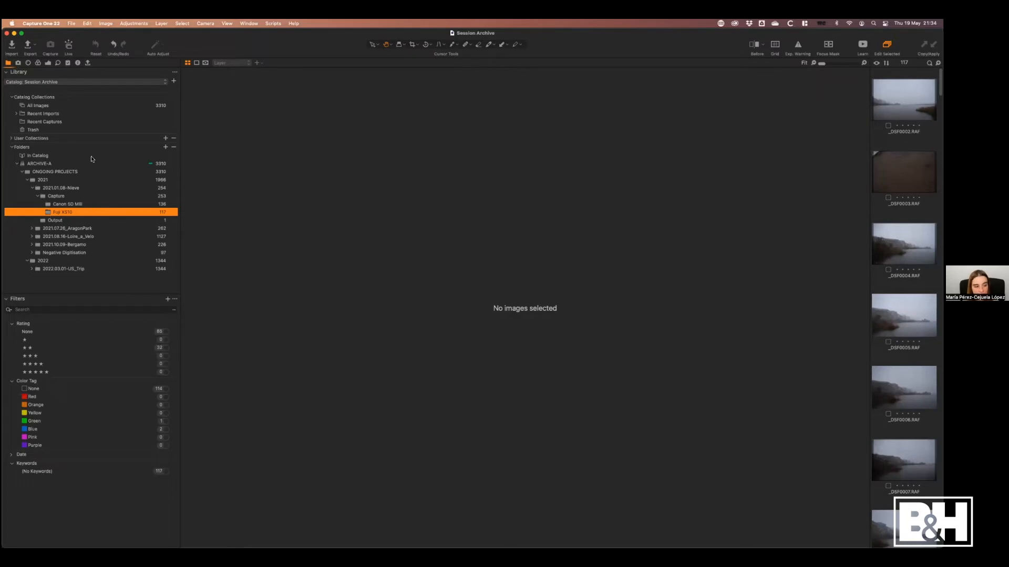
pyautogui.click(32, 228)
pyautogui.click(35, 238)
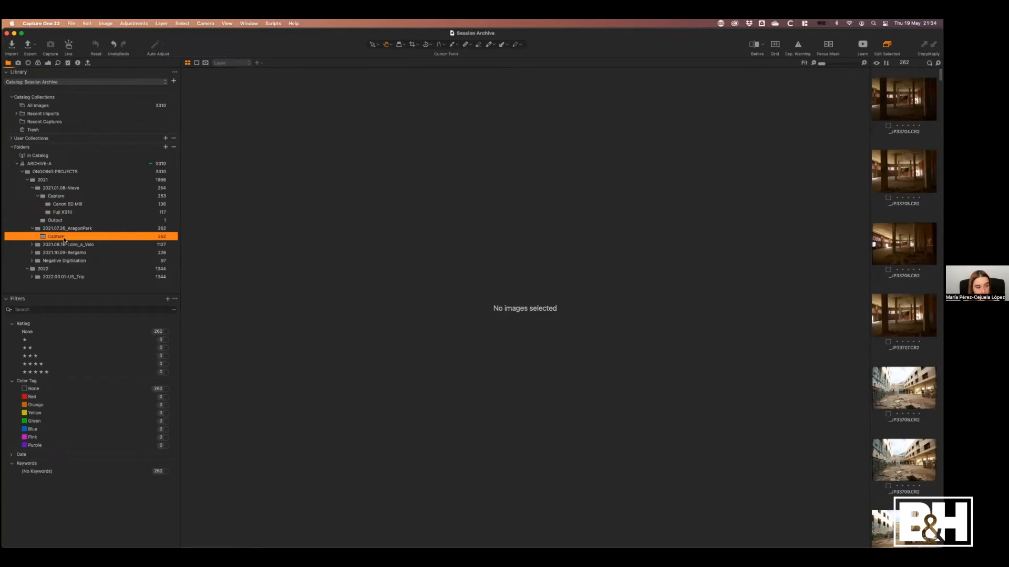
pyautogui.moveTo(940, 75)
pyautogui.mouseDown()
pyautogui.moveTo(941, 115)
pyautogui.moveTo(940, 76)
pyautogui.mouseUp()
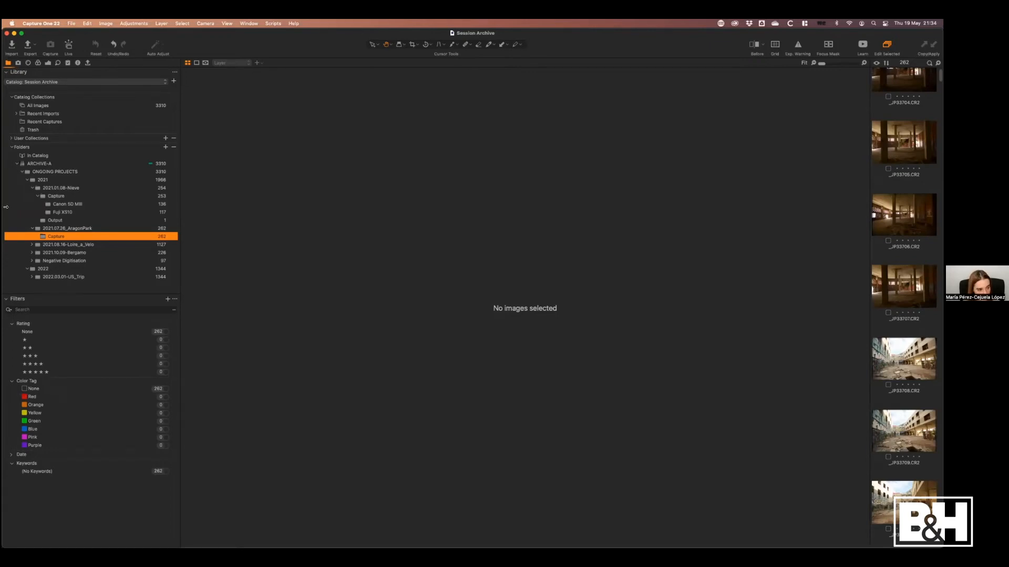
# Step: Check the Synchronize options for the AragonPark Capture folder, and leave them without syncing
pyautogui.rightClick(38, 235)
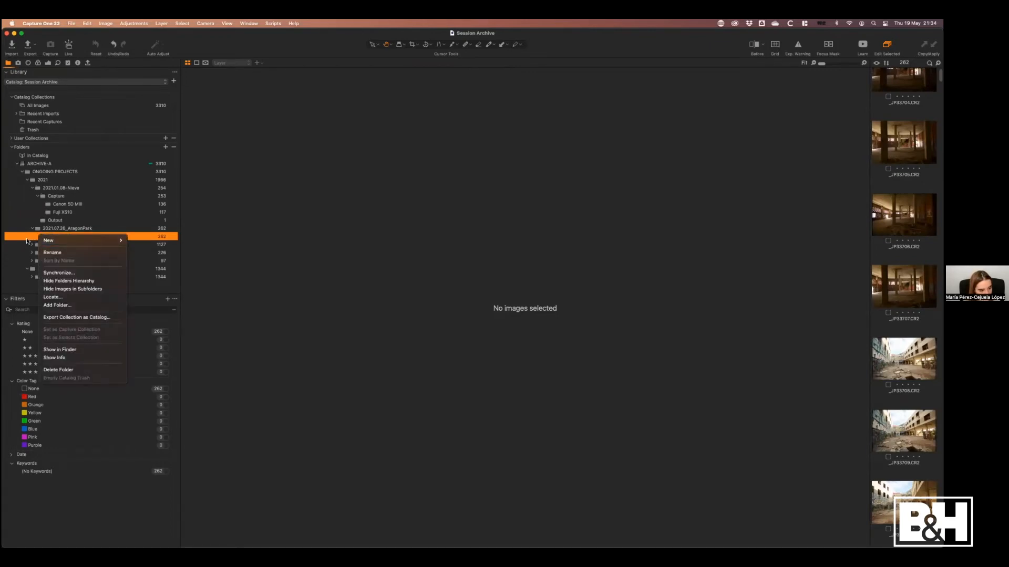
pyautogui.click(79, 275)
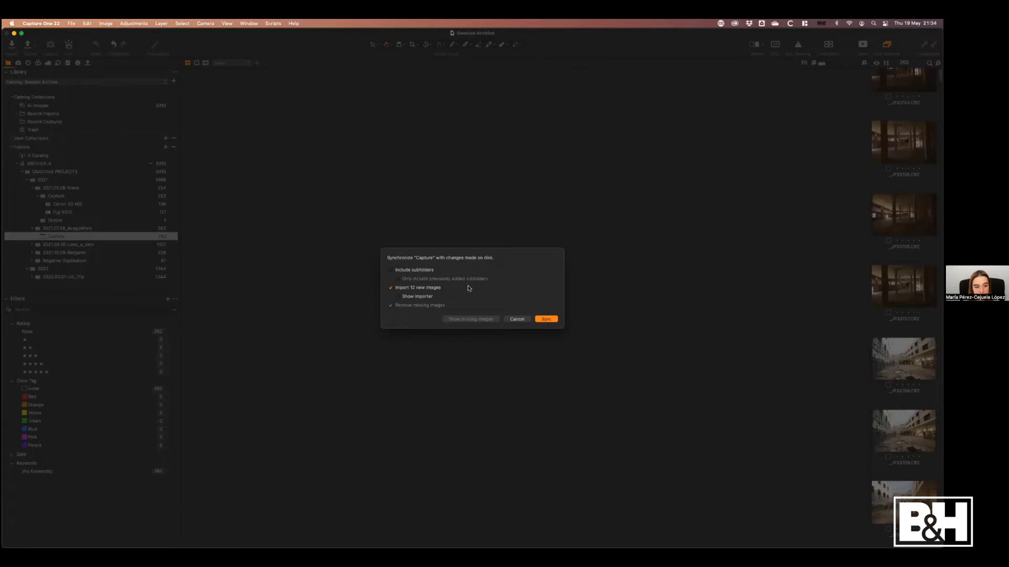
pyautogui.click(517, 318)
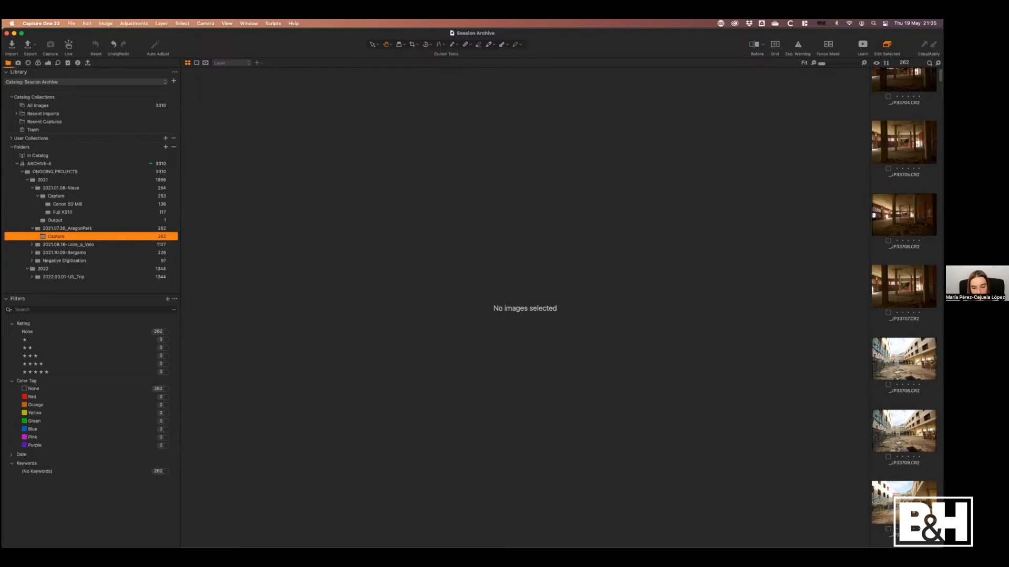
# Step: Give image _JP33708.CR2 in the AragonPark Capture folder a green color tag and filter the folder by green
pyautogui.moveTo(903, 363); pyautogui.dragTo(75, 224)
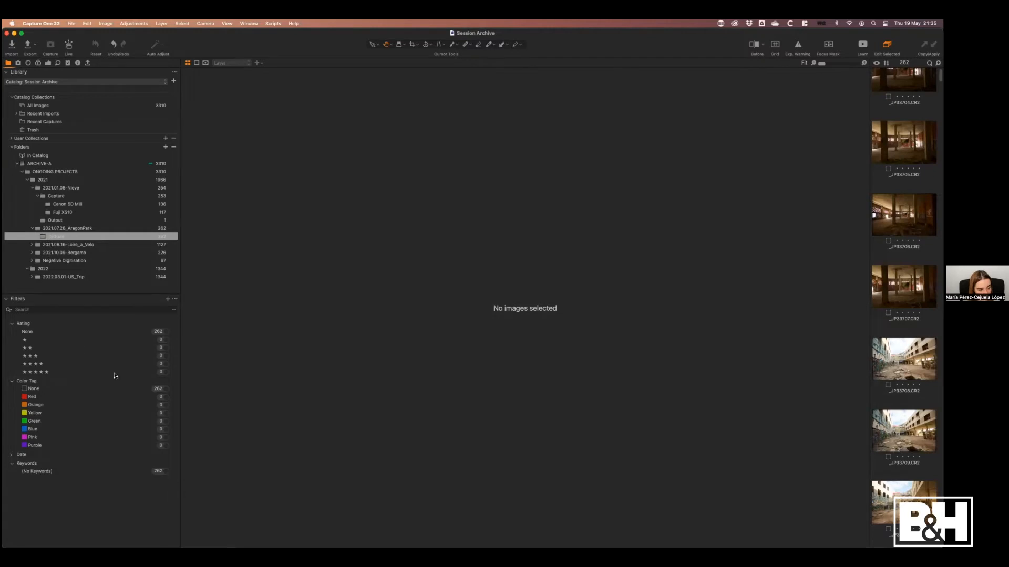
pyautogui.click(904, 359)
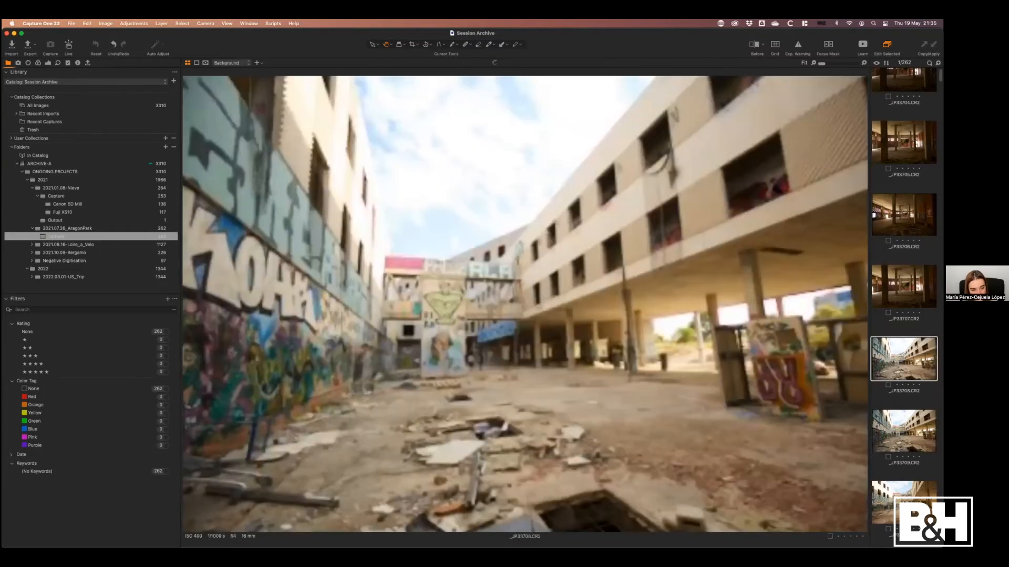
pyautogui.rightClick(895, 359)
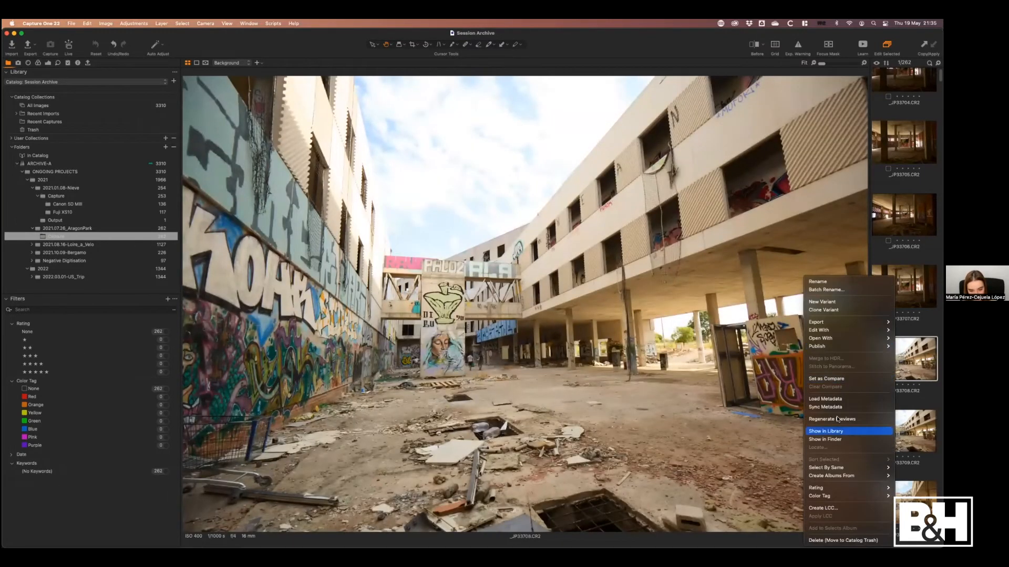
pyautogui.moveTo(803, 496)
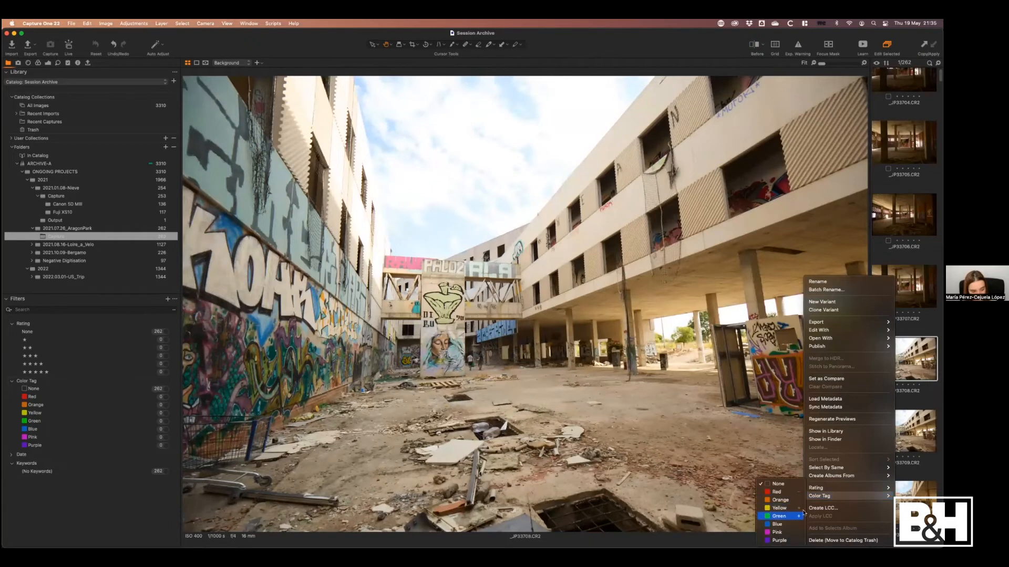
pyautogui.click(779, 515)
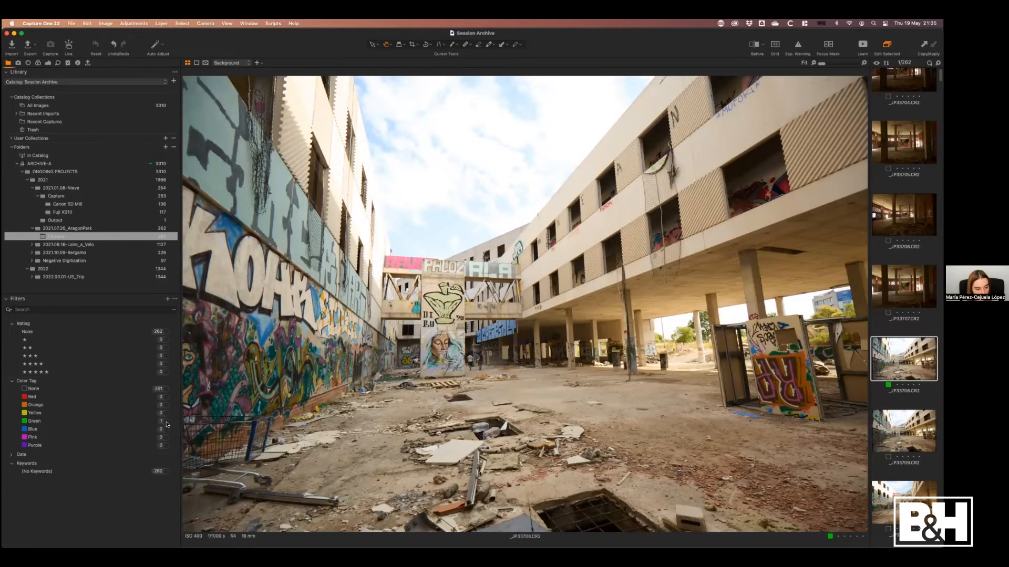
pyautogui.click(167, 423)
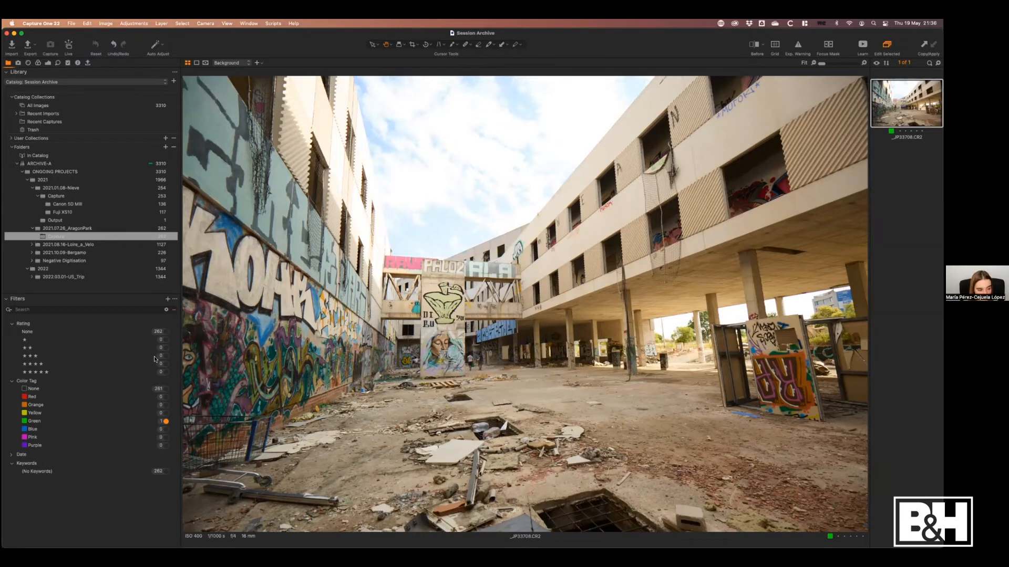
# Step: Clear the green color tag filter and hide the Keywords category from the metadata filters
pyautogui.click(166, 421)
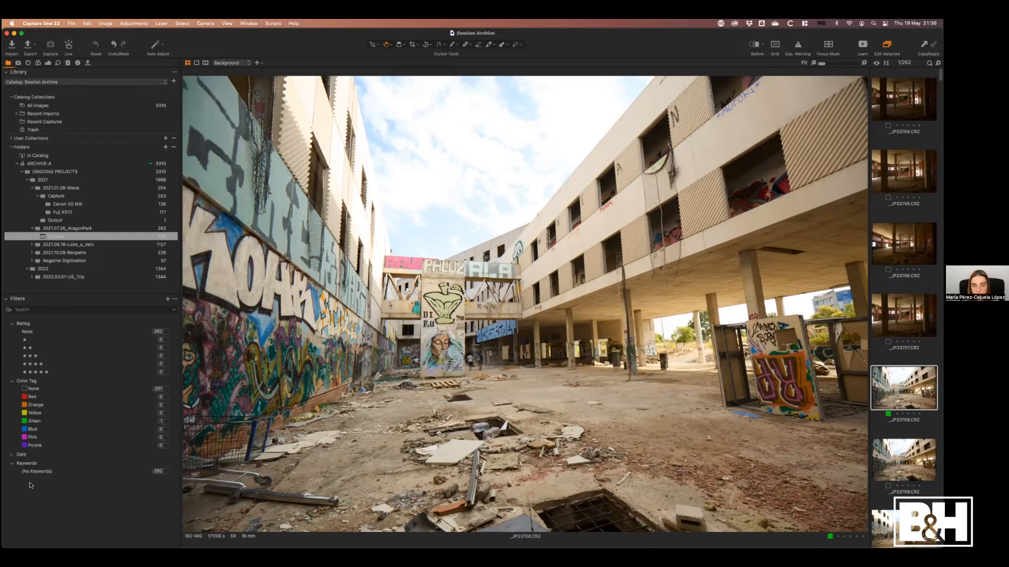
pyautogui.click(176, 299)
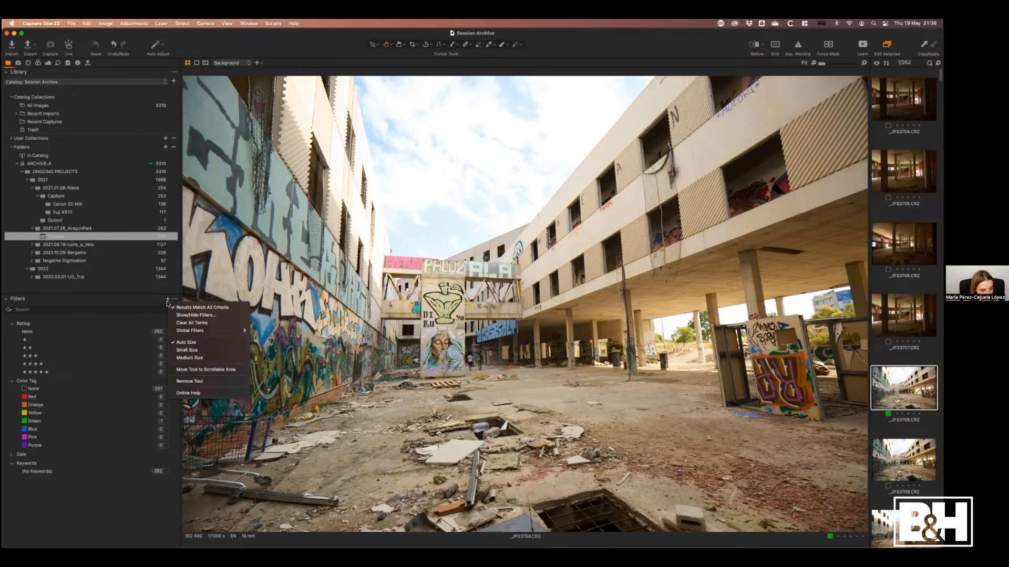
pyautogui.click(205, 315)
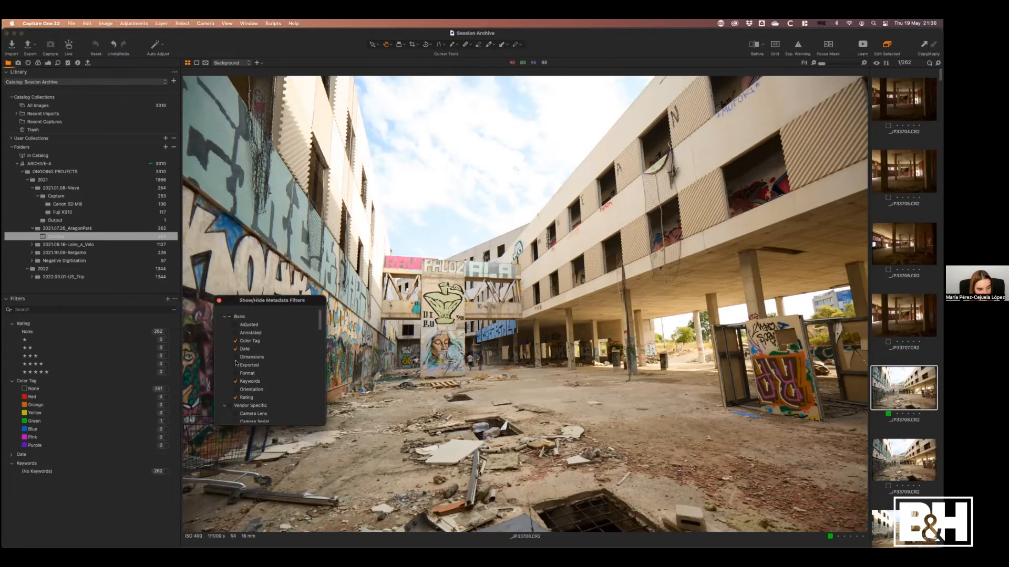
pyautogui.scroll(-2, 320, 327)
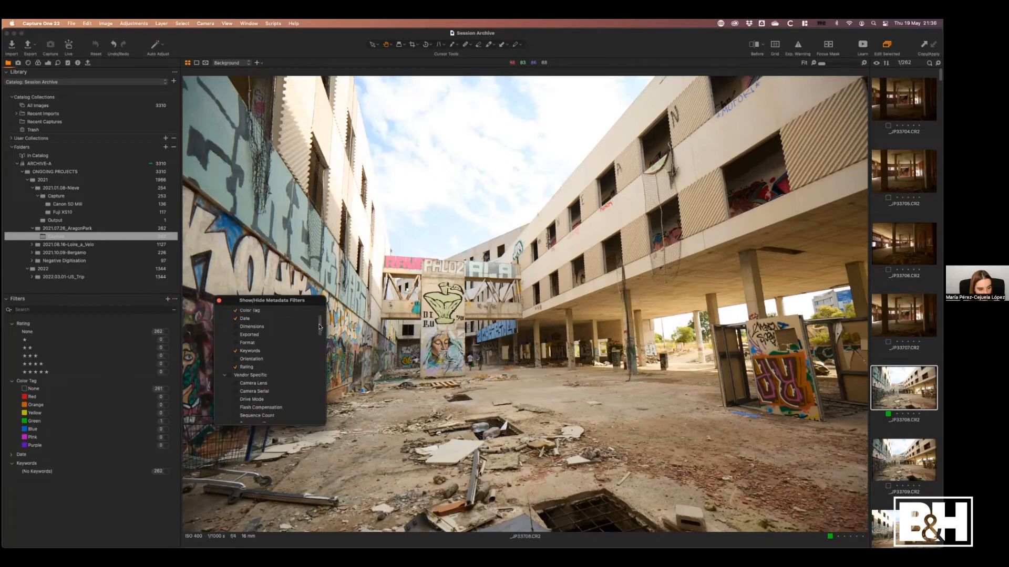
pyautogui.click(235, 351)
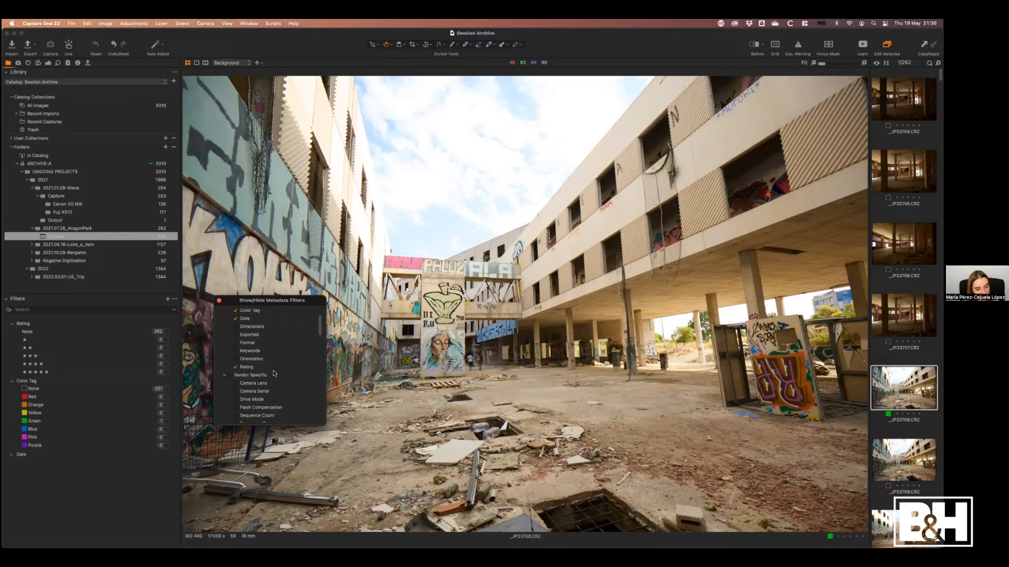
# Step: Add the Adjusted and Camera Serial categories to the displayed metadata filters
pyautogui.scroll(2, 321, 329)
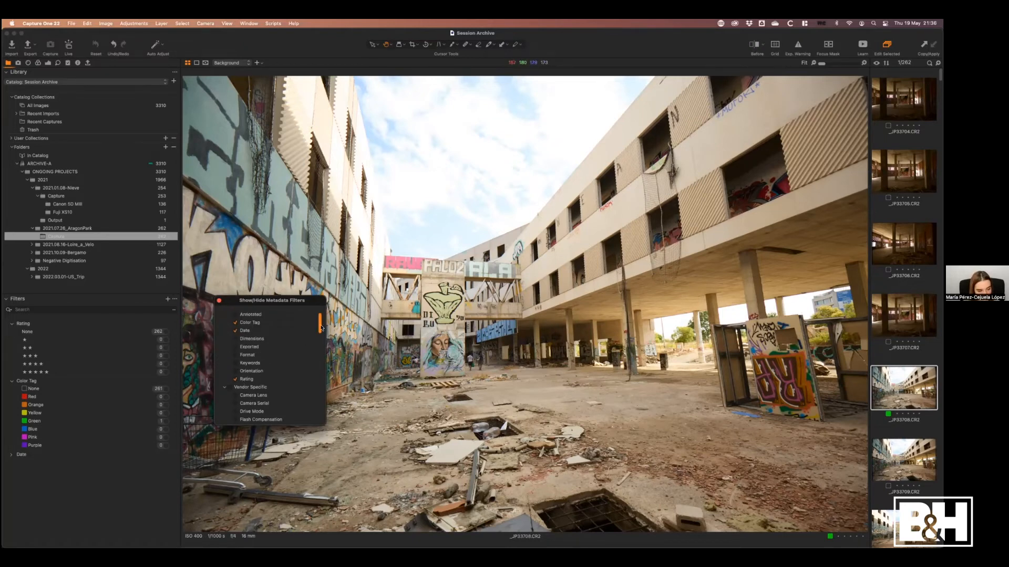
pyautogui.scroll(2, 321, 329)
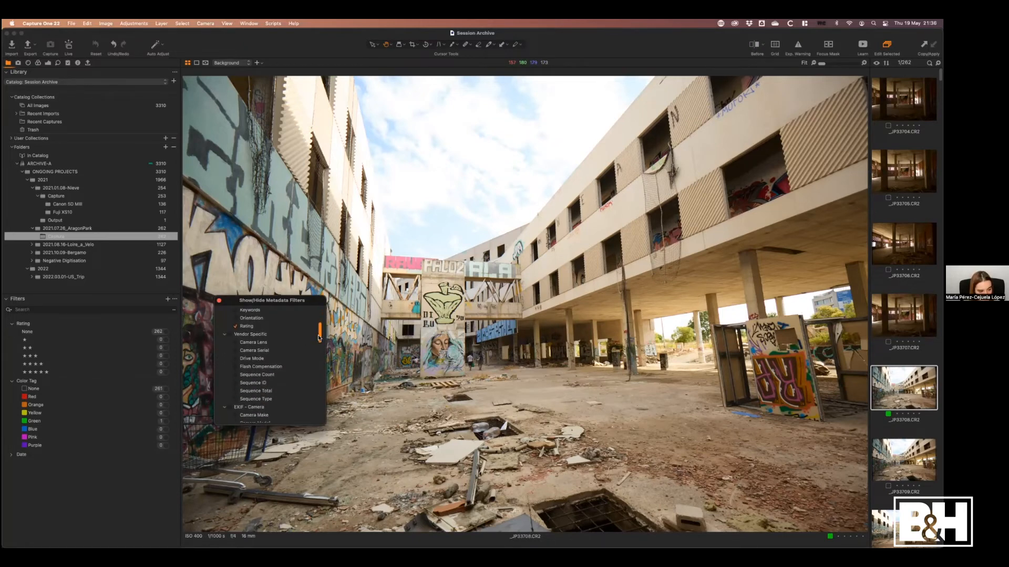
pyautogui.click(245, 326)
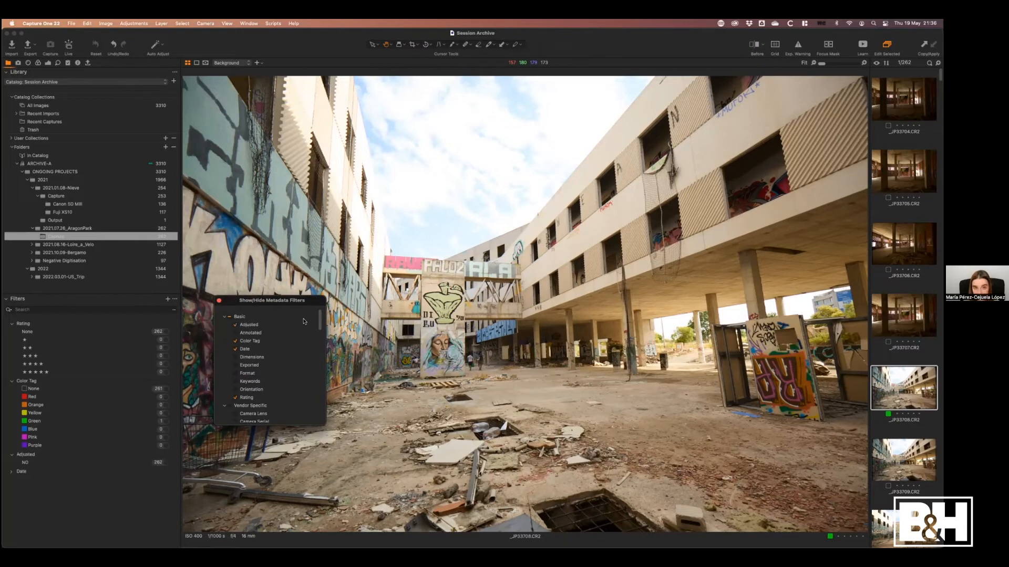
pyautogui.scroll(-5, 317, 332)
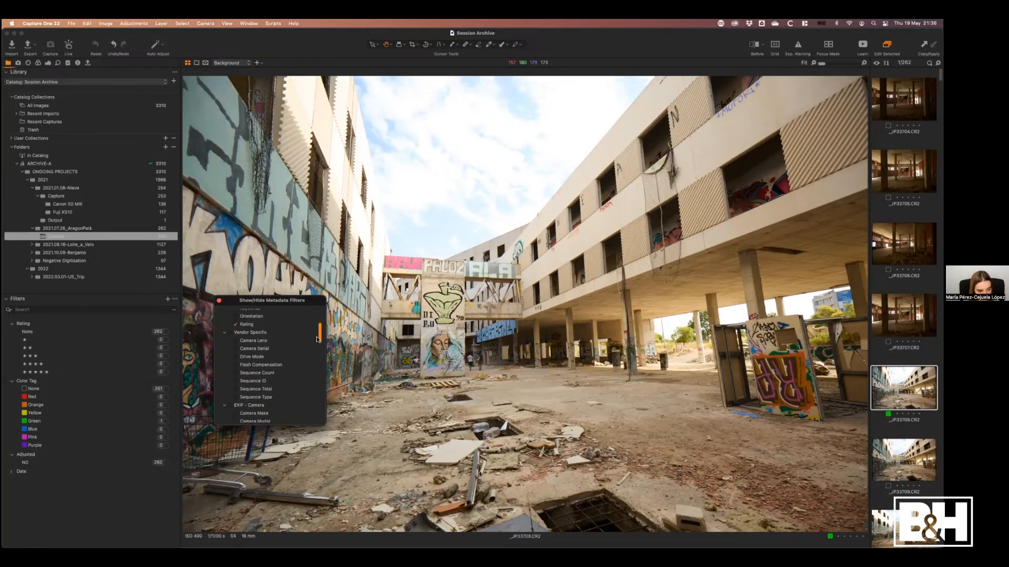
pyautogui.scroll(-1, 317, 340)
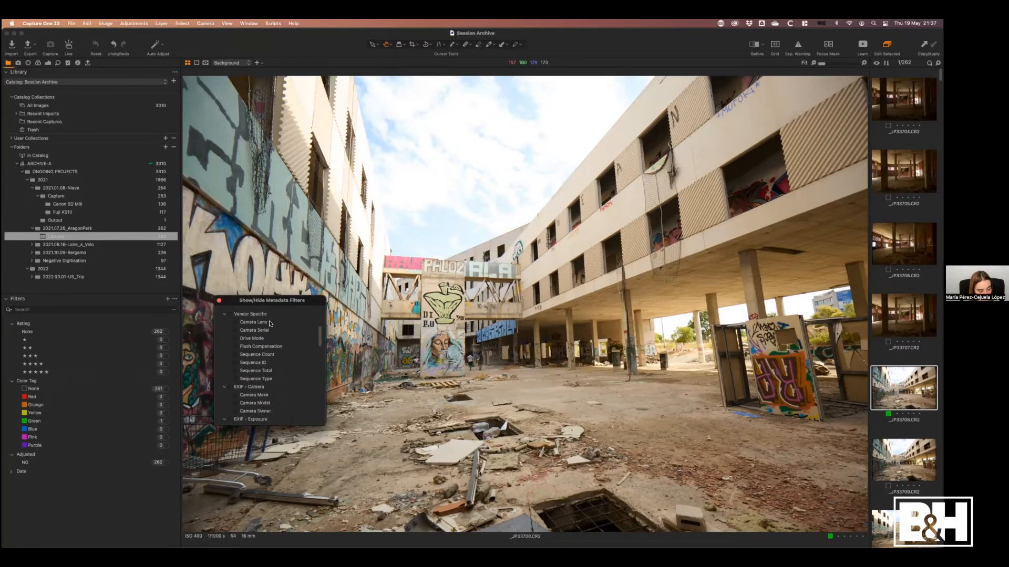
pyautogui.click(234, 330)
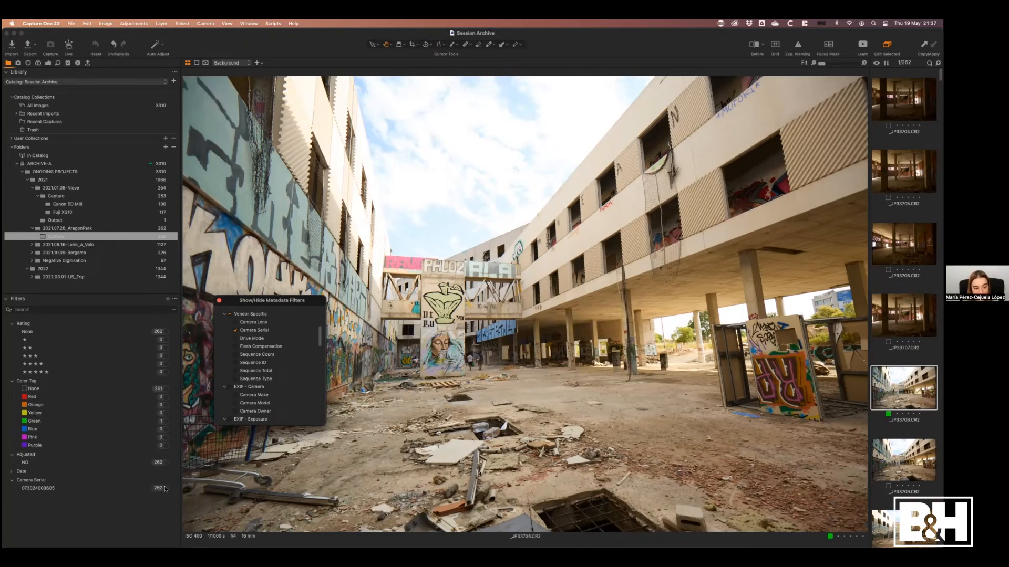
# Step: Look through the remaining EXIF and IPTC metadata filter categories, leaving the ISO filter hidden, and close the list
pyautogui.scroll(-5, 317, 345)
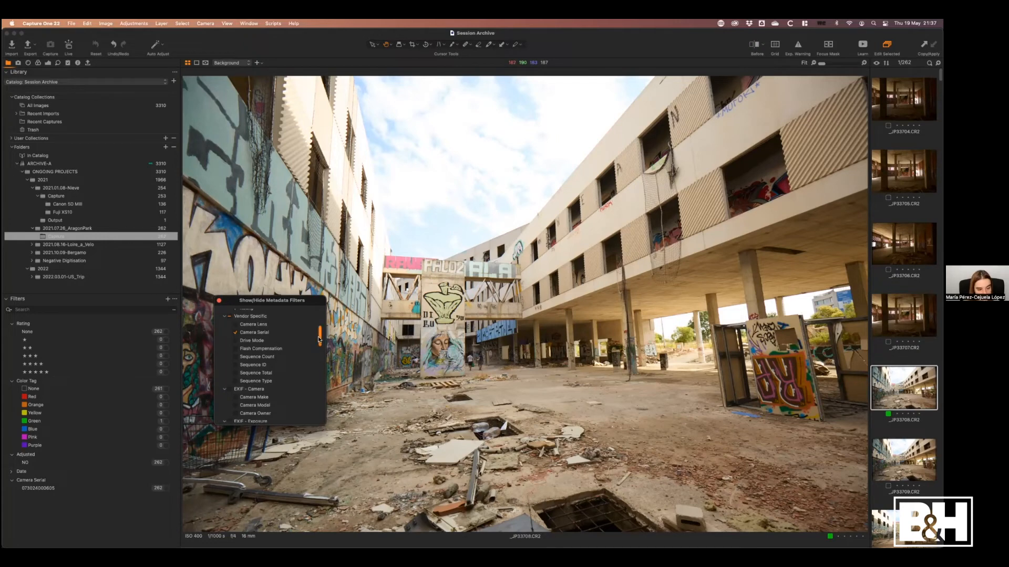
pyautogui.scroll(-1, 320, 357)
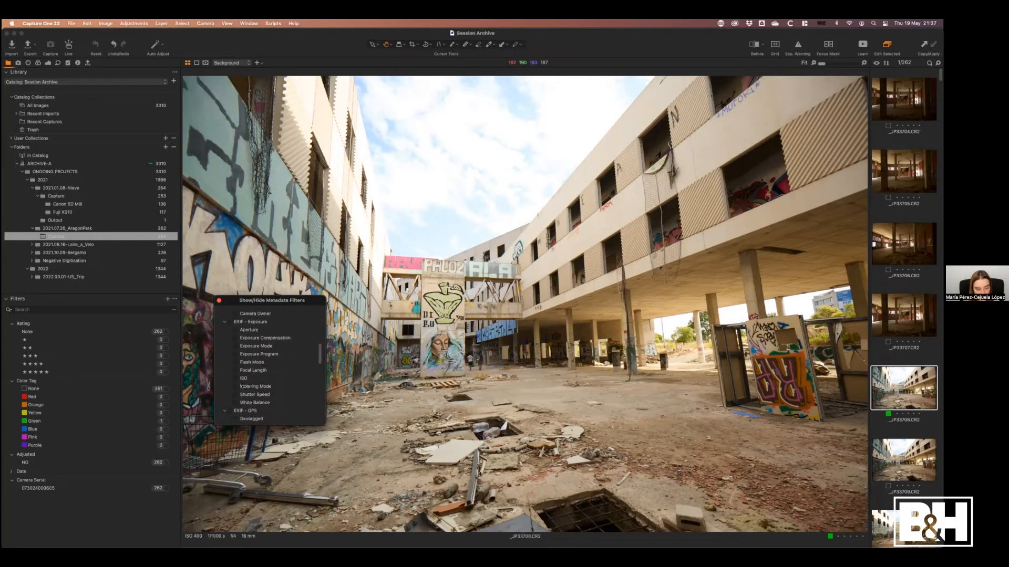
pyautogui.click(234, 379)
pyautogui.click(233, 380)
pyautogui.moveTo(319, 357); pyautogui.dragTo(310, 386)
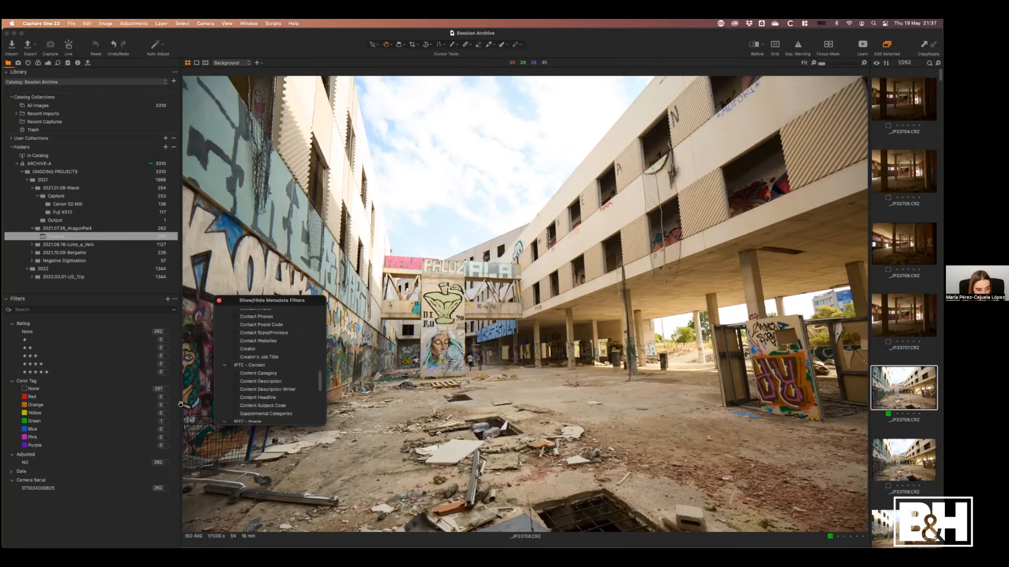
pyautogui.click(219, 300)
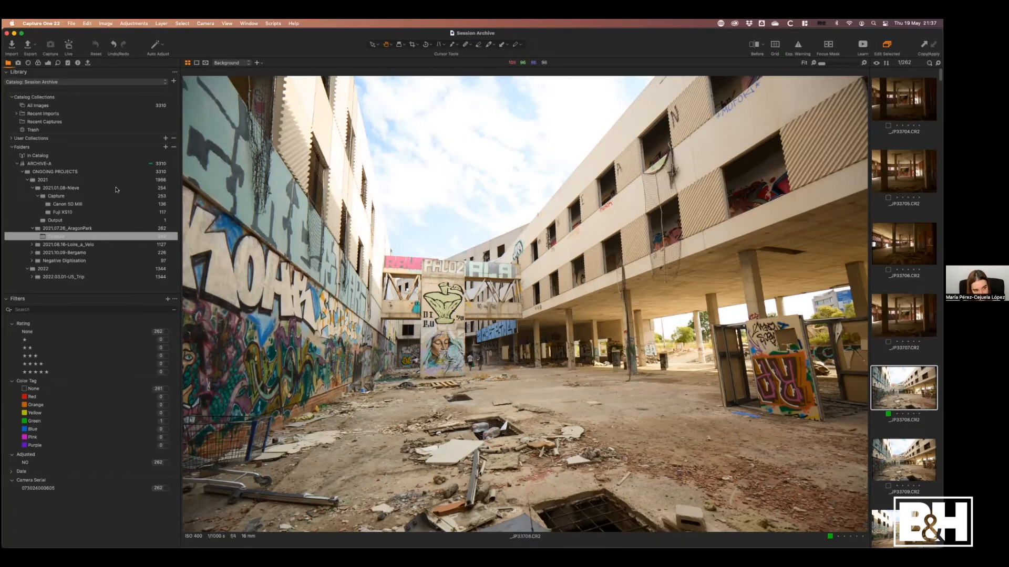
# Step: View the folder-adding dialog without adding anything, and check the session folders and albums of 2022.03.01-US_Trip in User Collections
pyautogui.click(165, 147)
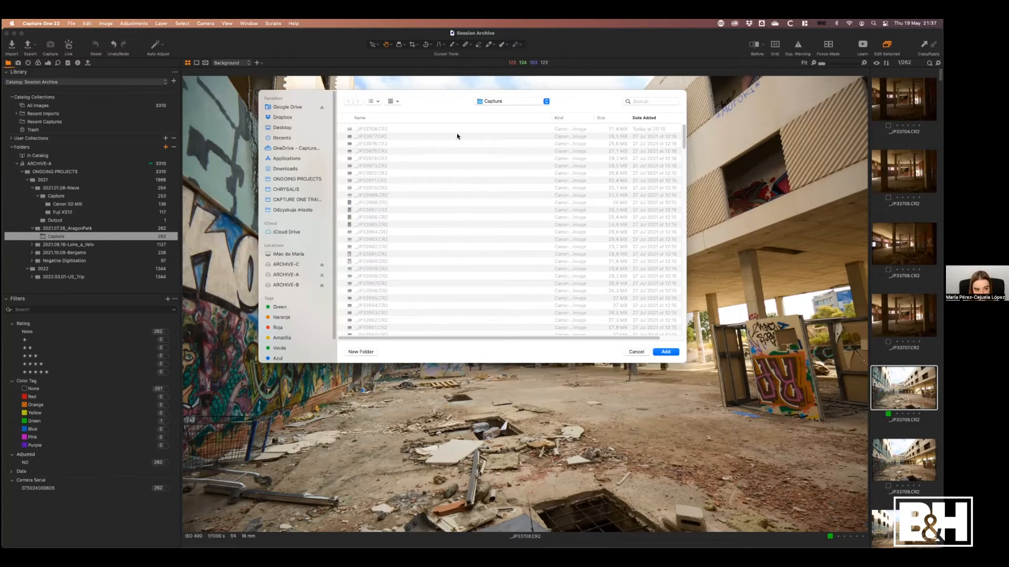
pyautogui.click(636, 352)
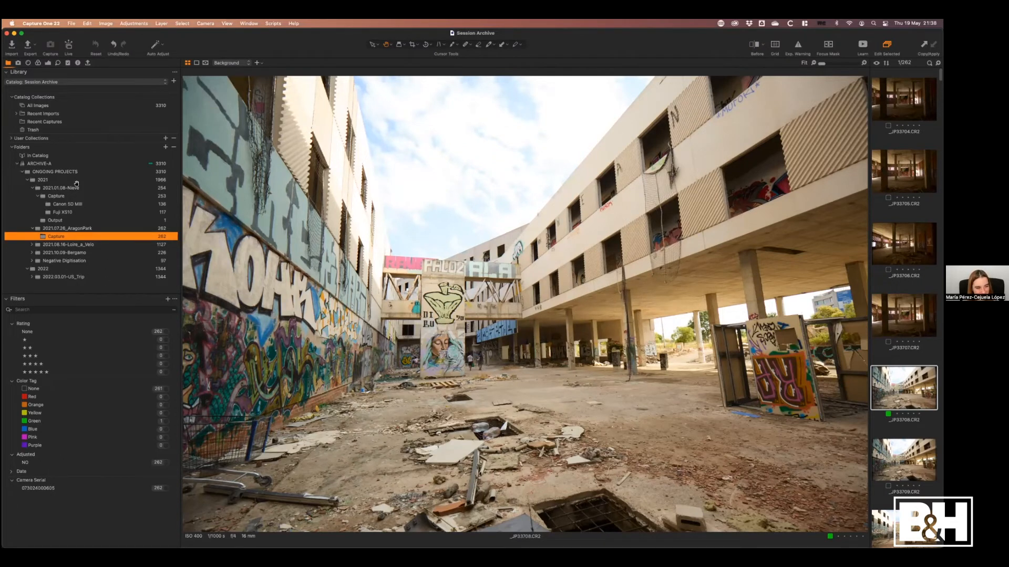
pyautogui.click(21, 148)
pyautogui.click(10, 138)
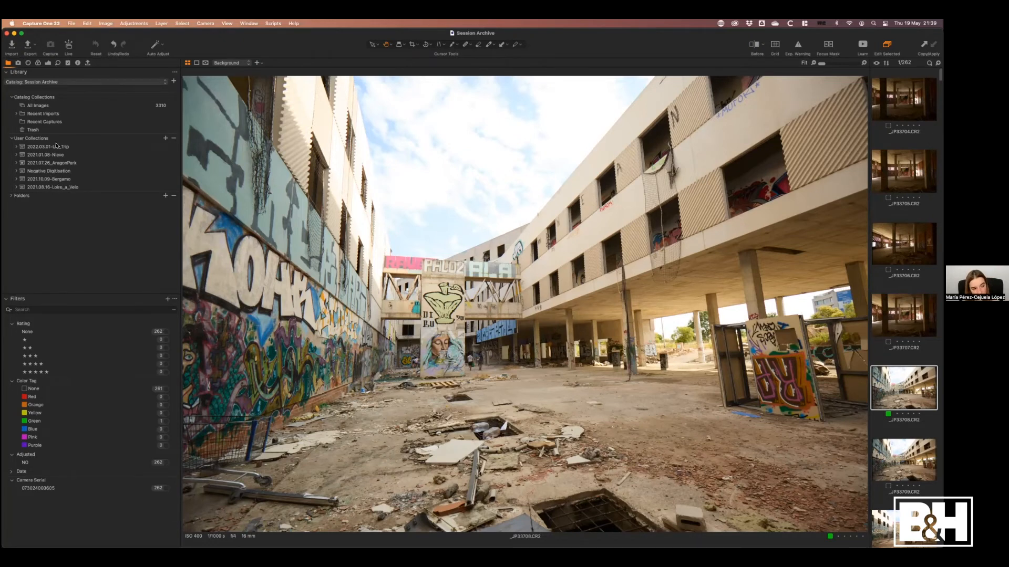
pyautogui.click(16, 147)
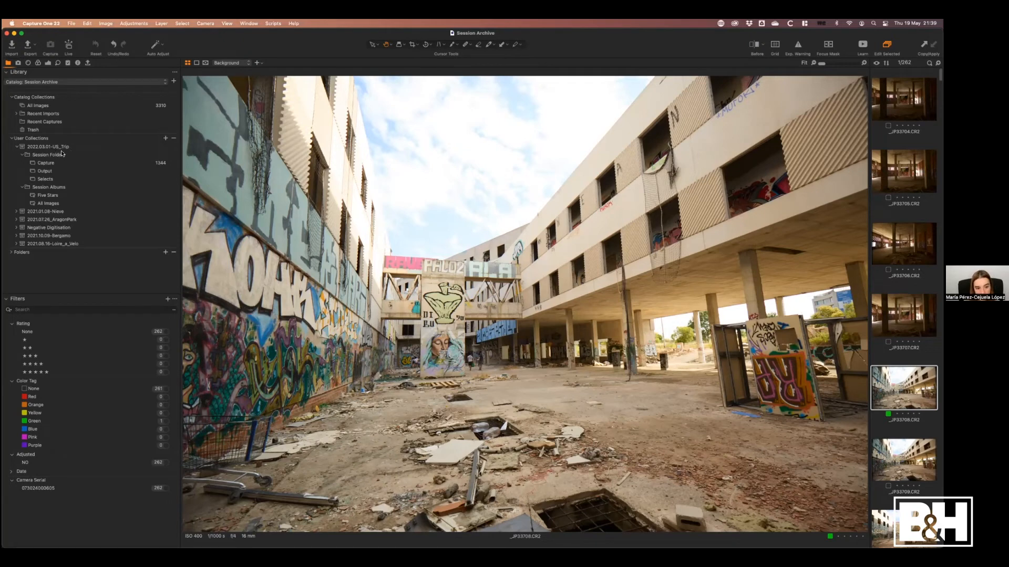
pyautogui.click(16, 146)
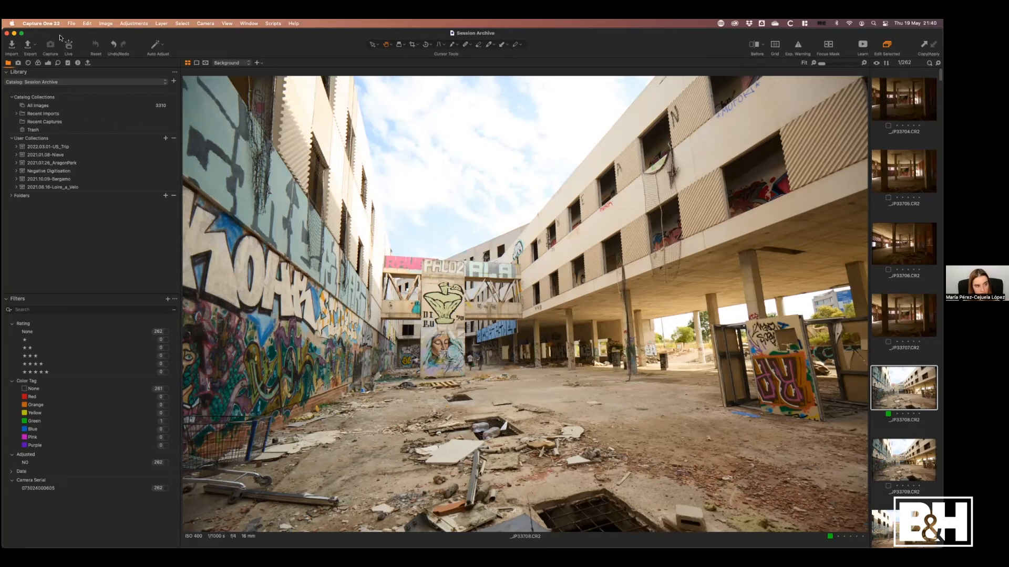
# Step: Import the session file of 2021.12.06-PosadaDelAgua from the 2021 folder into the catalog
pyautogui.click(72, 23)
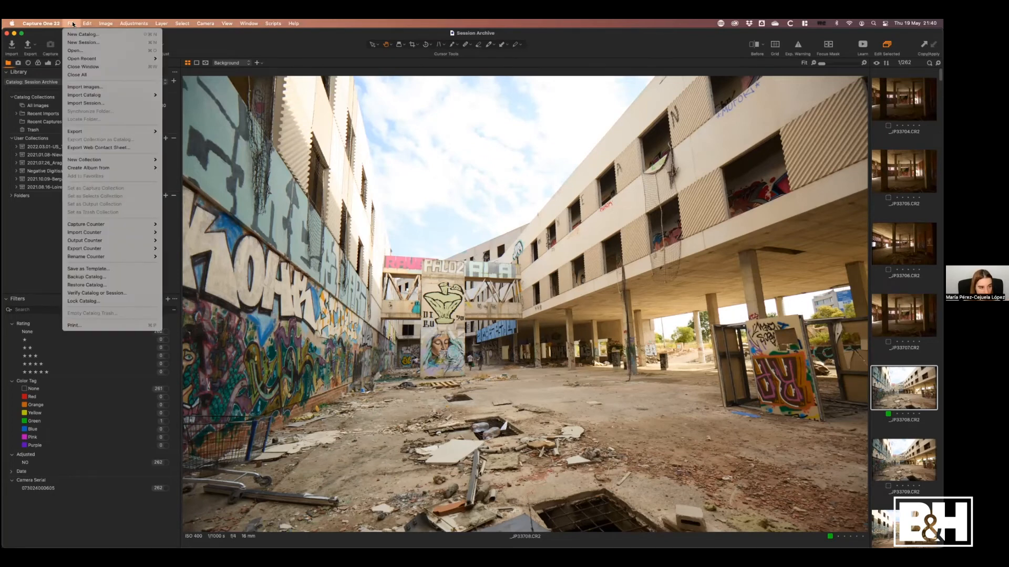
pyautogui.click(97, 104)
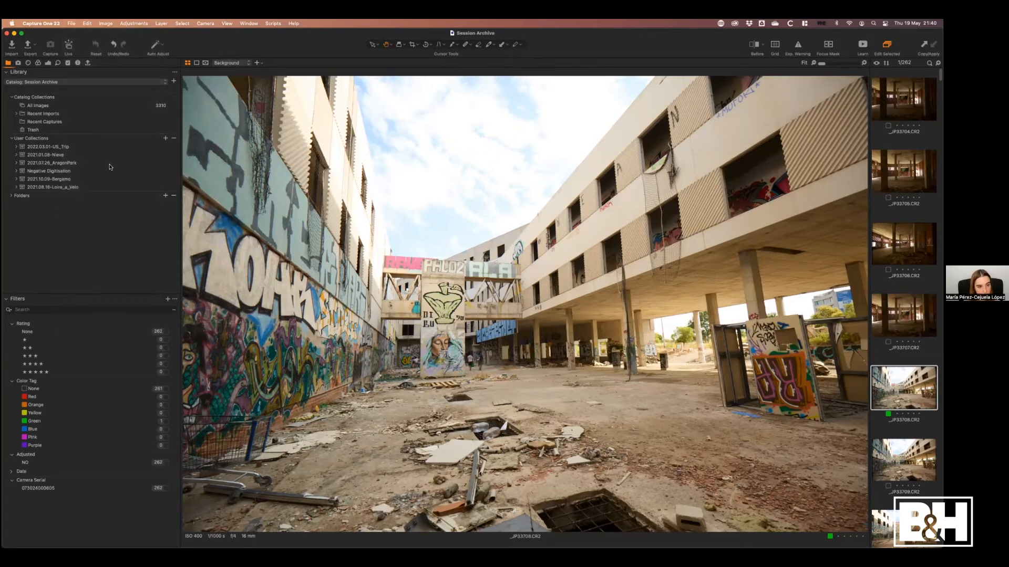
pyautogui.click(499, 101)
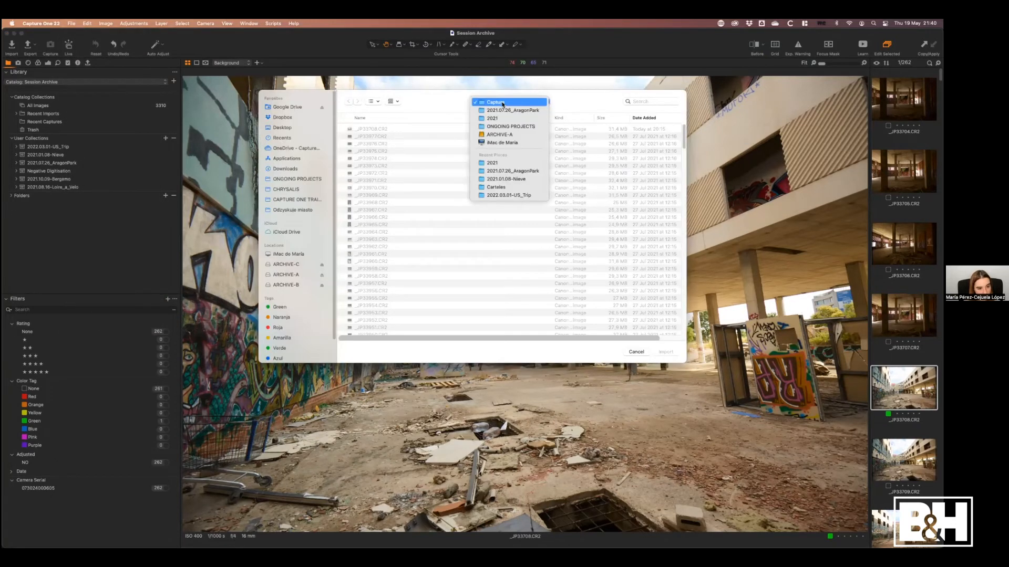
pyautogui.click(498, 119)
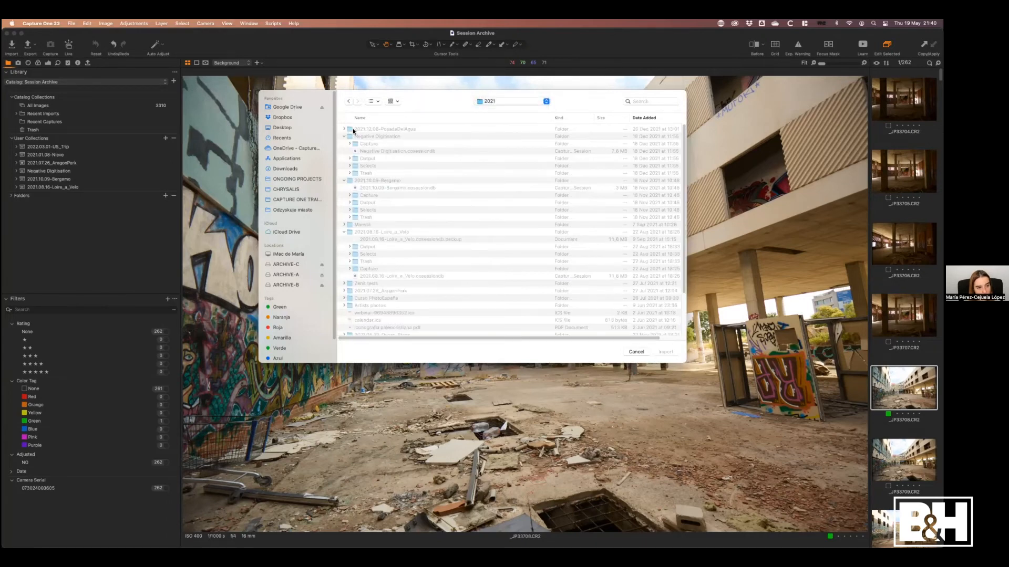
pyautogui.click(353, 130)
pyautogui.click(344, 129)
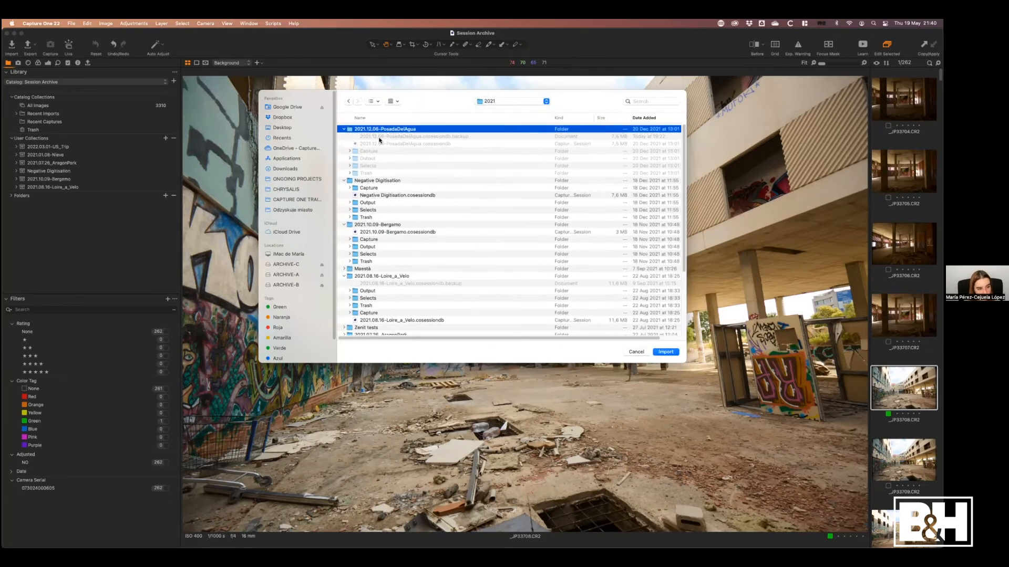
pyautogui.click(397, 144)
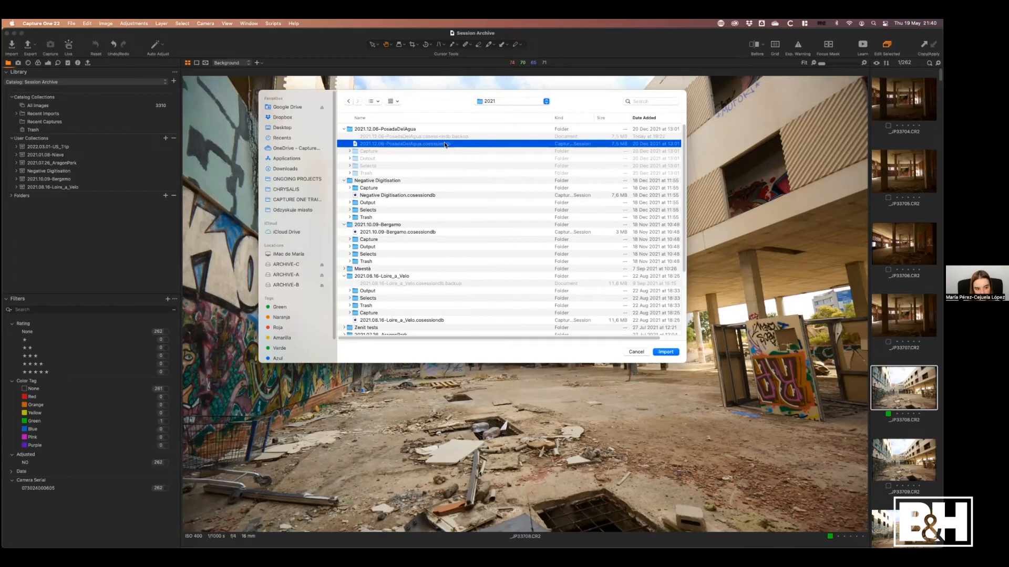
pyautogui.click(666, 351)
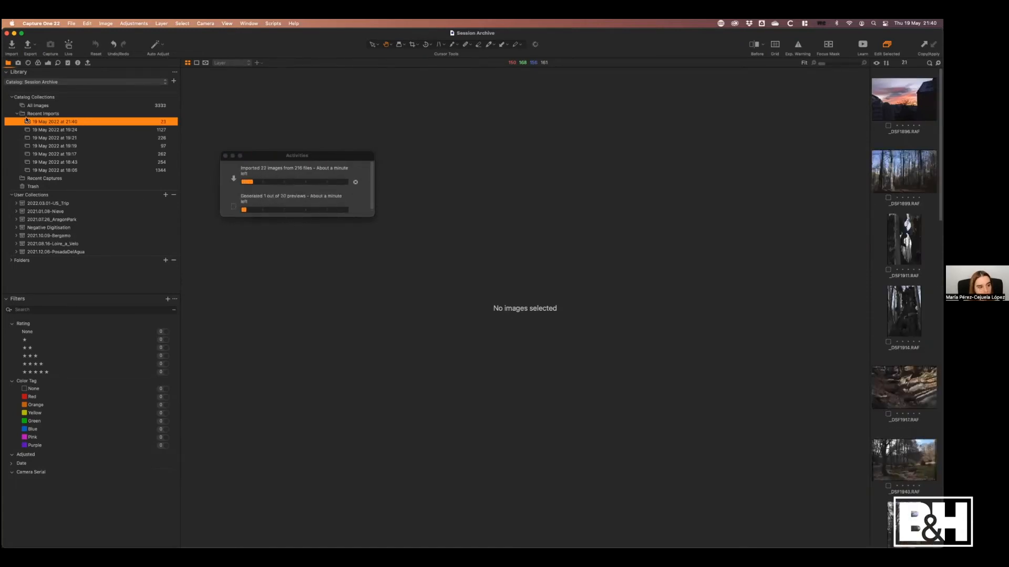
# Step: Examine the imported 2021.12.06-PosadaDelAgua session in User Collections, viewing its Capture folder images and its session albums
pyautogui.click(11, 97)
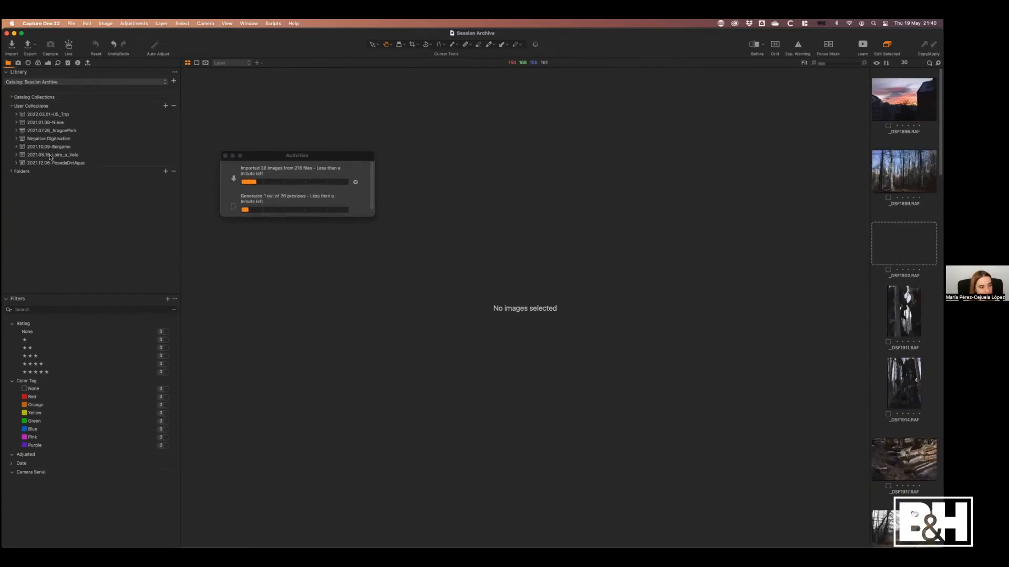
pyautogui.click(17, 163)
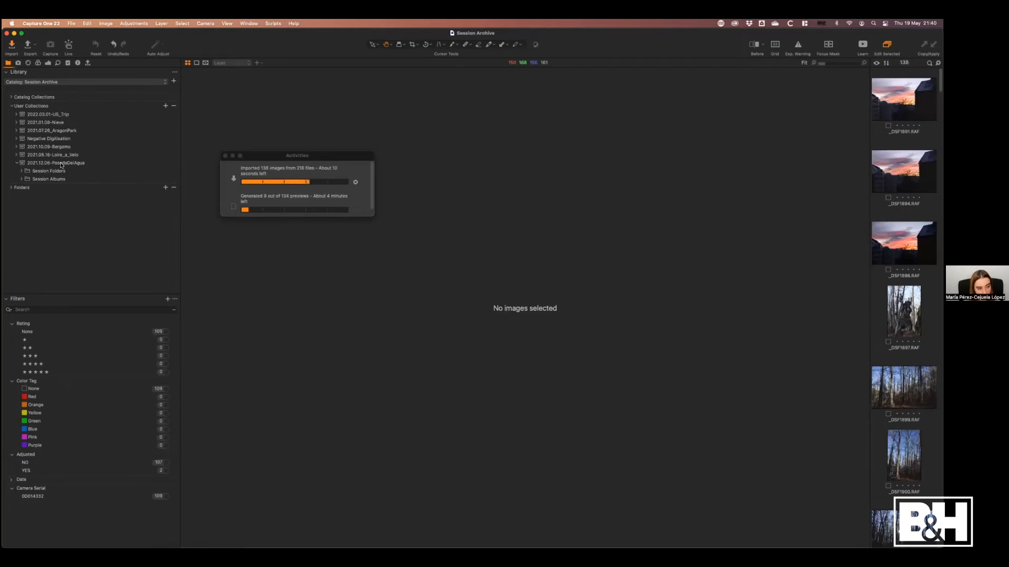
pyautogui.click(61, 164)
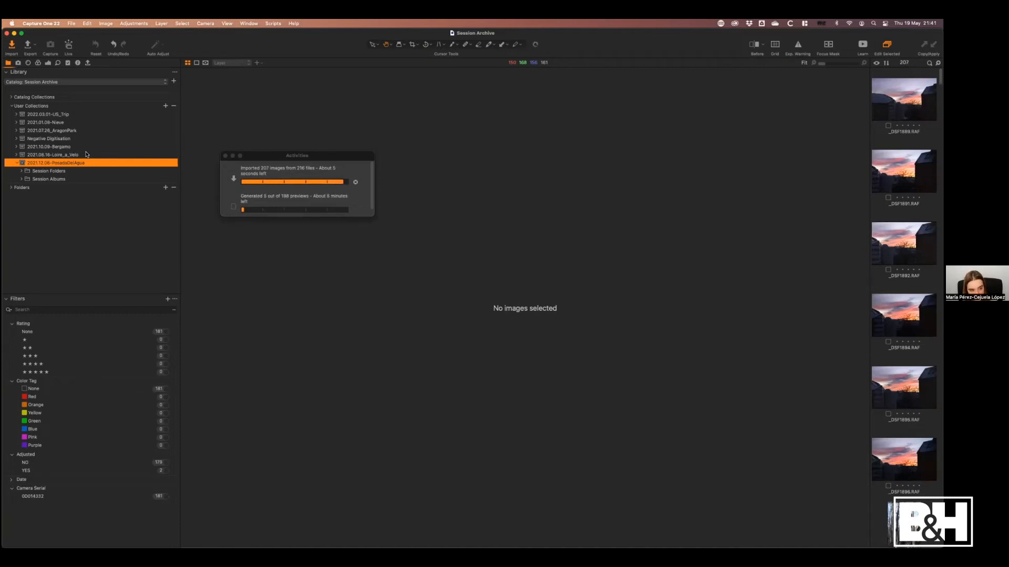
pyautogui.press('Down')
pyautogui.press('Down')
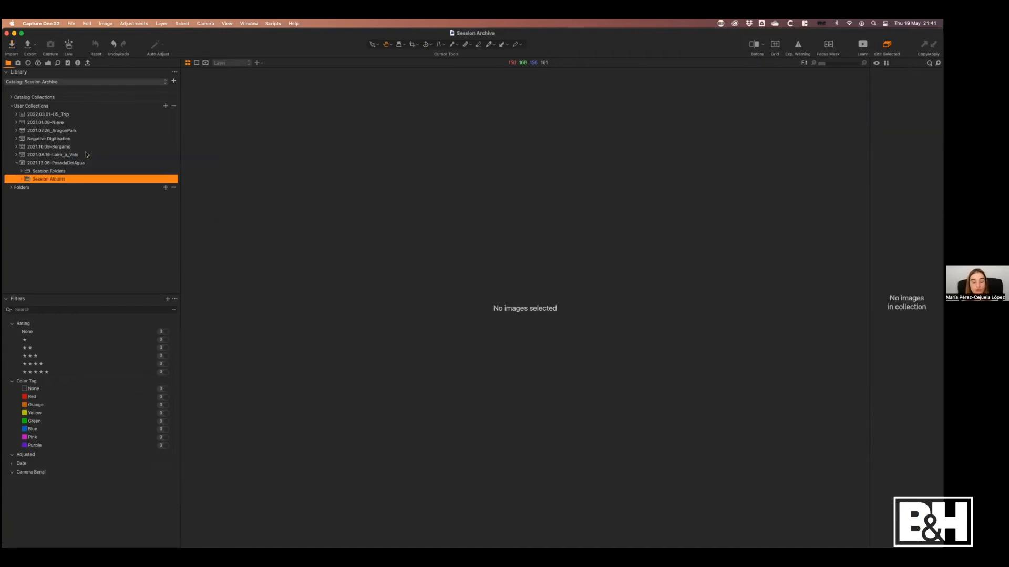
pyautogui.click(22, 171)
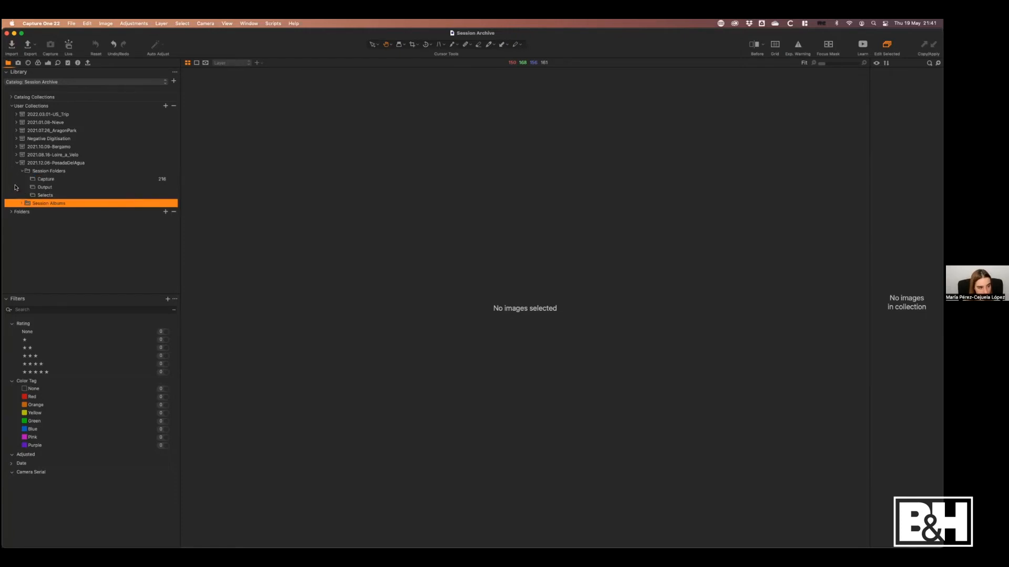
pyautogui.click(59, 179)
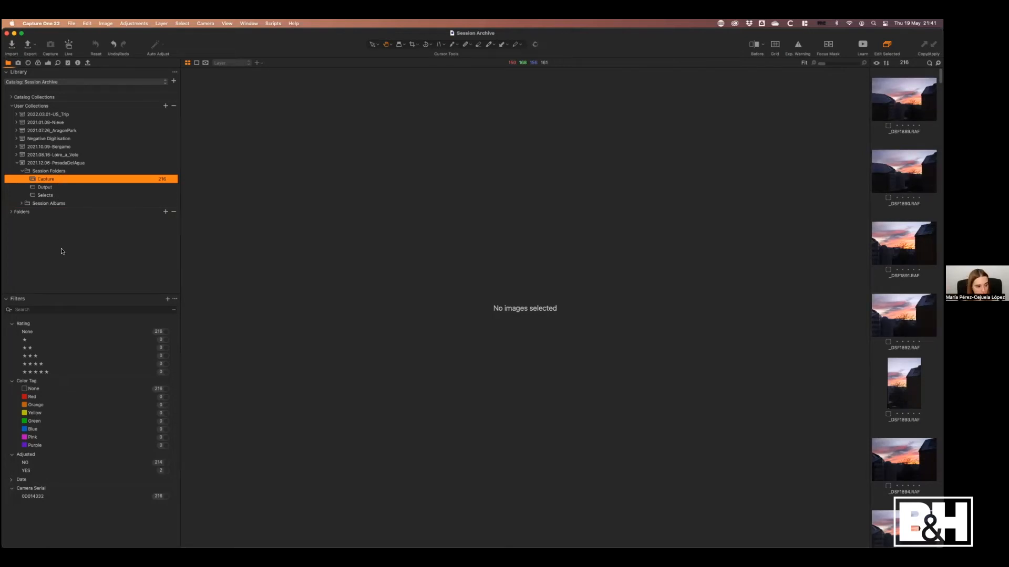
pyautogui.click(21, 204)
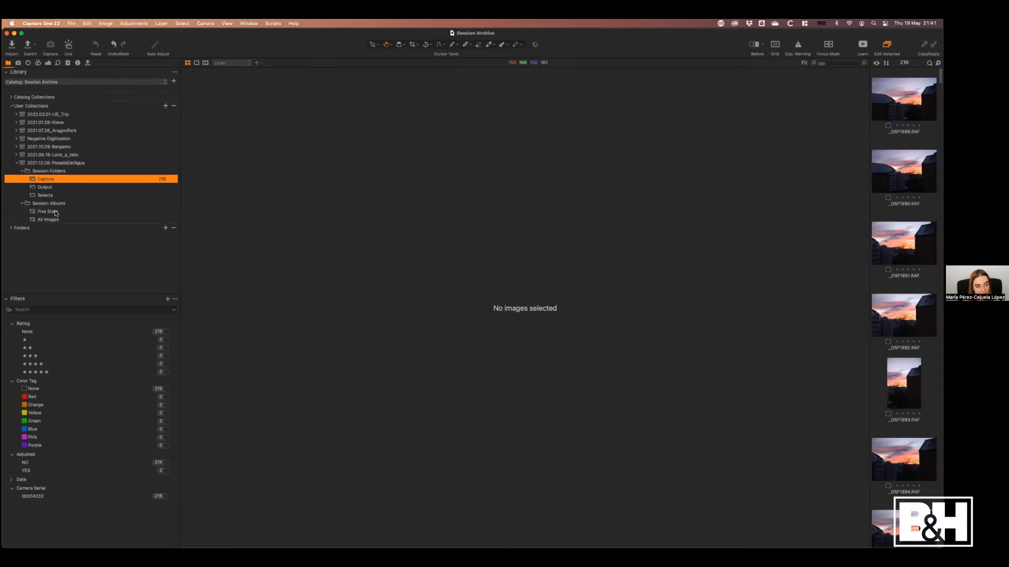
pyautogui.click(21, 203)
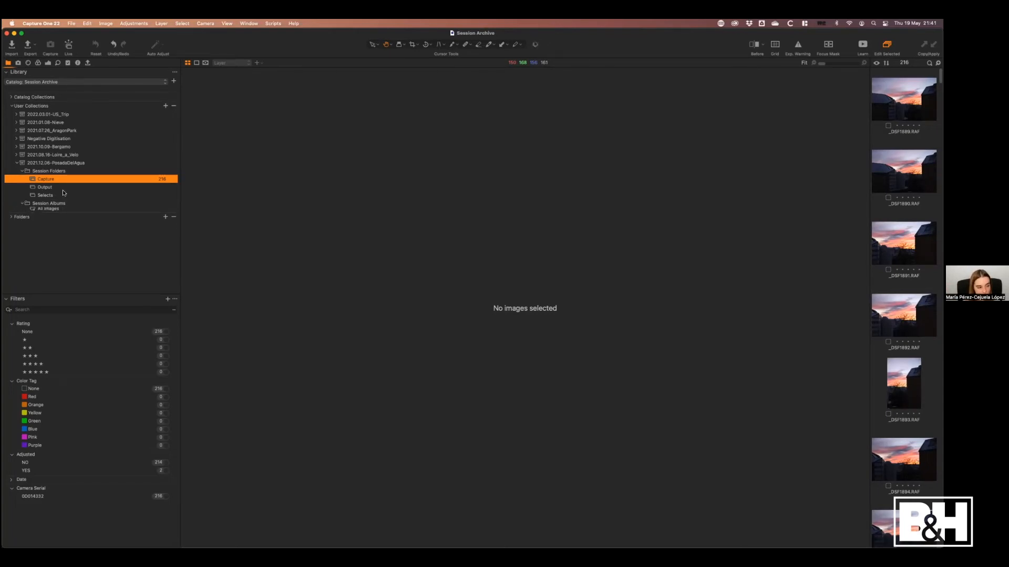
# Step: Check the All Images album and the Capture and Output folders of the 2021.12.06-PosadaDelAgua session
pyautogui.doubleClick(38, 205)
pyautogui.click(62, 220)
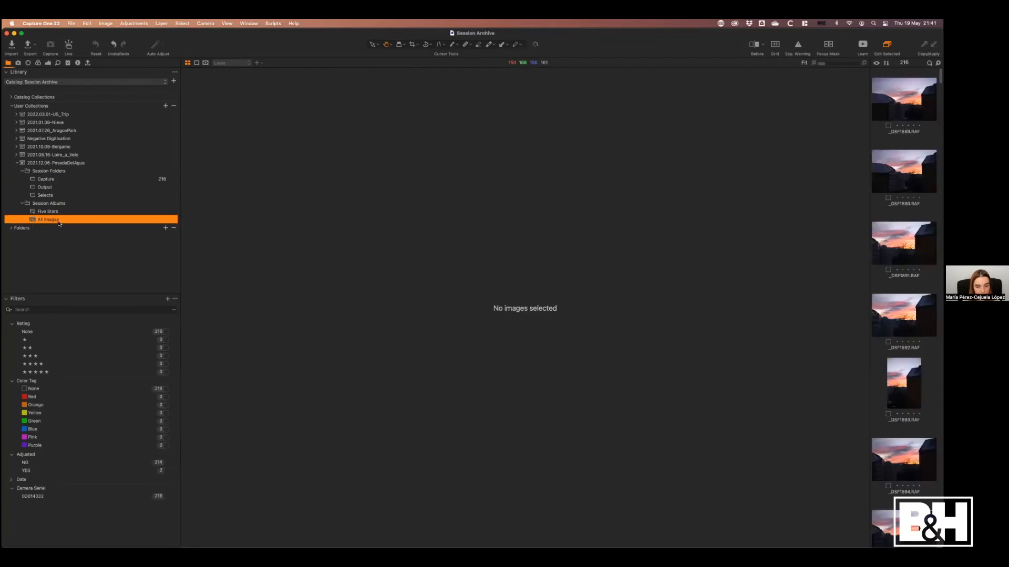
pyautogui.click(57, 181)
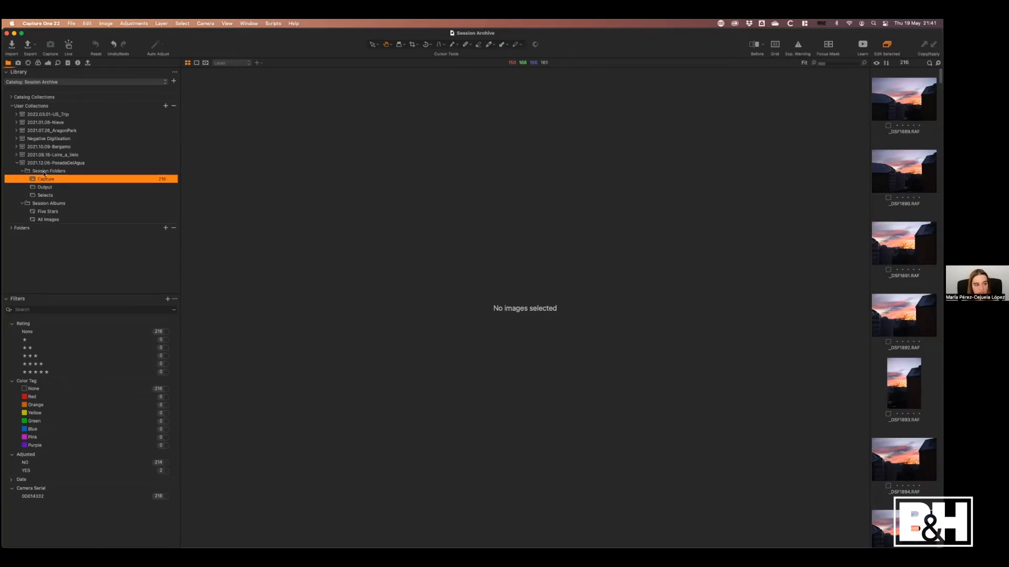
pyautogui.click(48, 189)
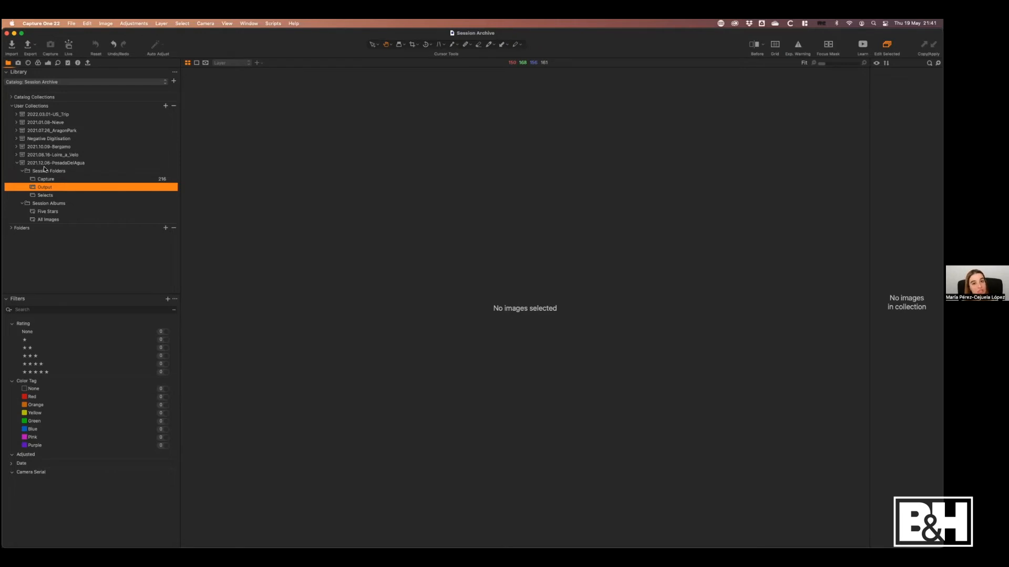
pyautogui.click(87, 179)
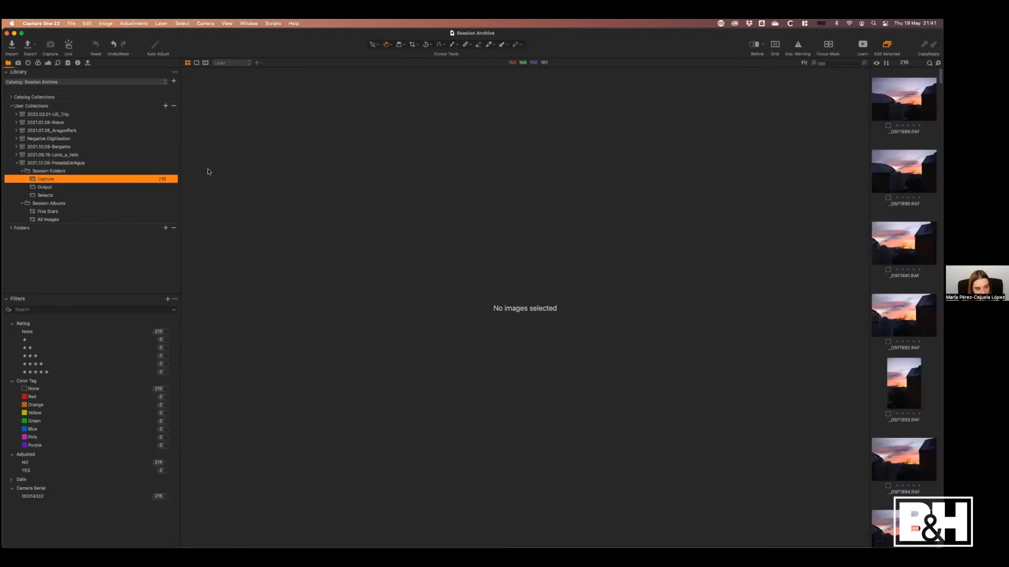
# Step: Crop the first image in the session's Capture folder, _DSF1889.RAF, trimming mainly the left side of the picture
pyautogui.click(904, 100)
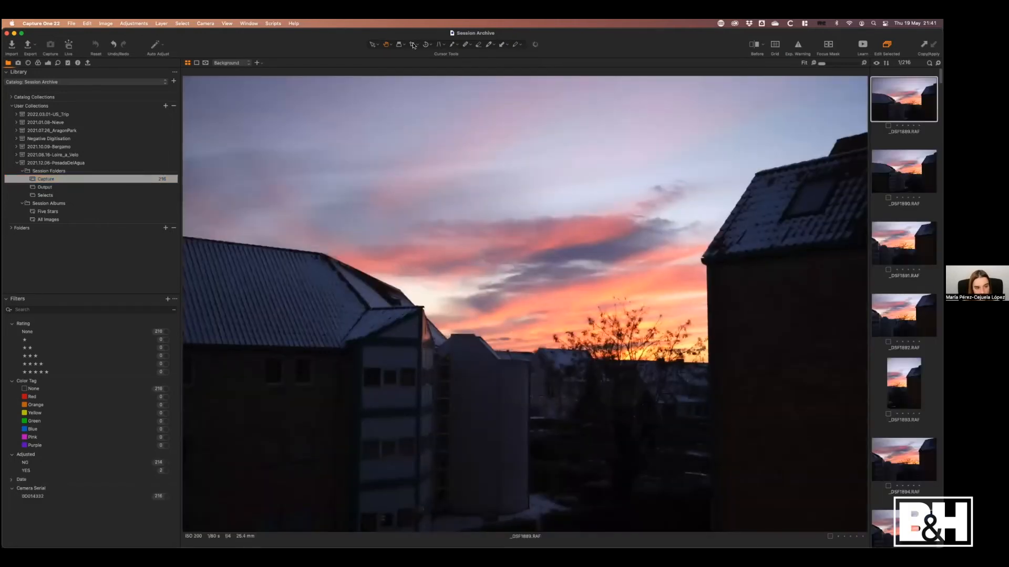
pyautogui.moveTo(184, 77); pyautogui.dragTo(402, 136)
pyautogui.moveTo(523, 255); pyautogui.dragTo(470, 234)
pyautogui.press('h')
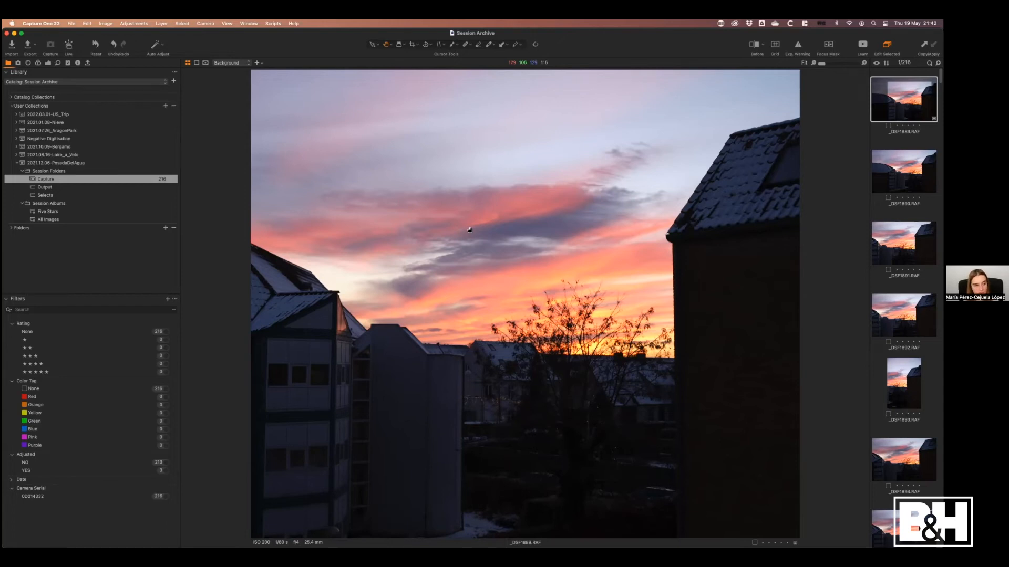
# Step: Collapse the 2021.12.06-PosadaDelAgua session in User Collections and view the Import Session command without importing another session
pyautogui.click(17, 162)
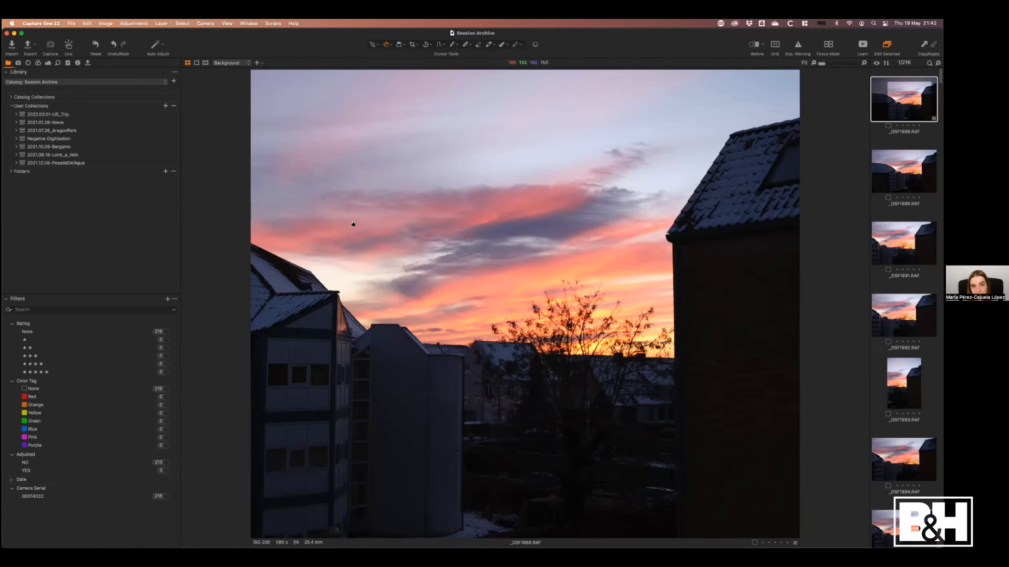
pyautogui.click(71, 23)
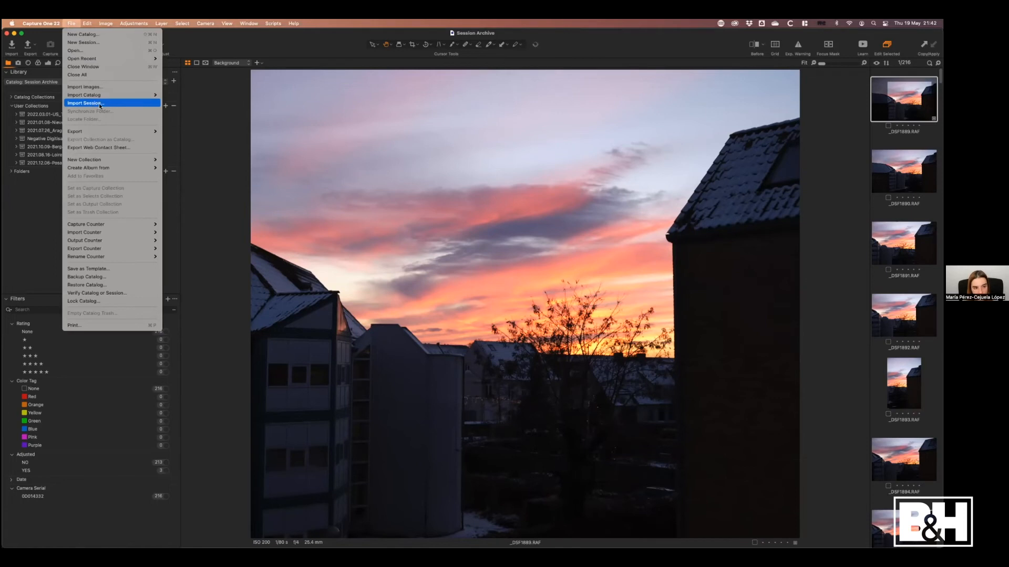
pyautogui.click(89, 104)
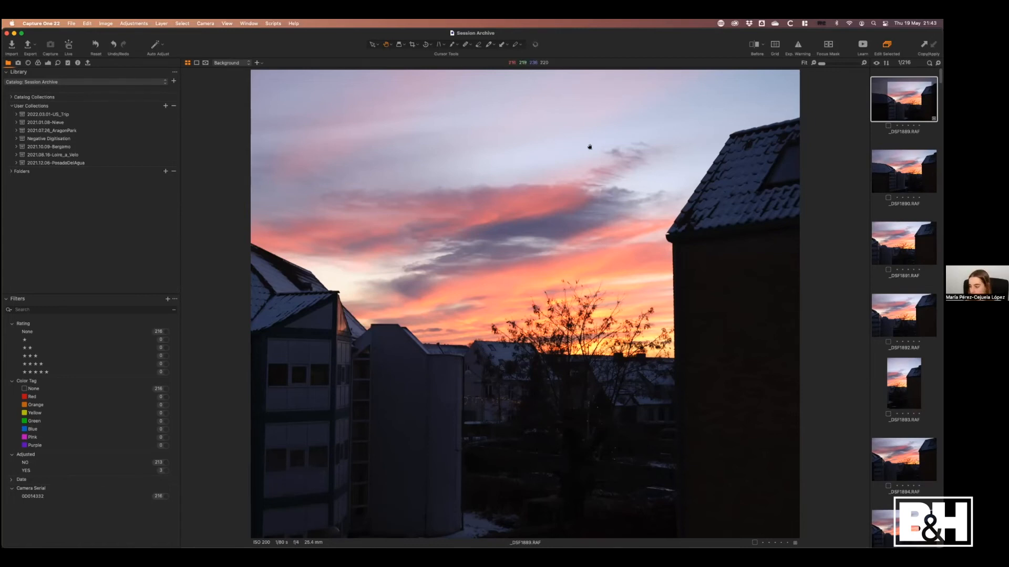
# Step: Minimize the catalog window to show the Images archive.cocatalog file on the desktop, reposition its icon, and return to the Session Archive catalog in Capture One
pyautogui.click(15, 34)
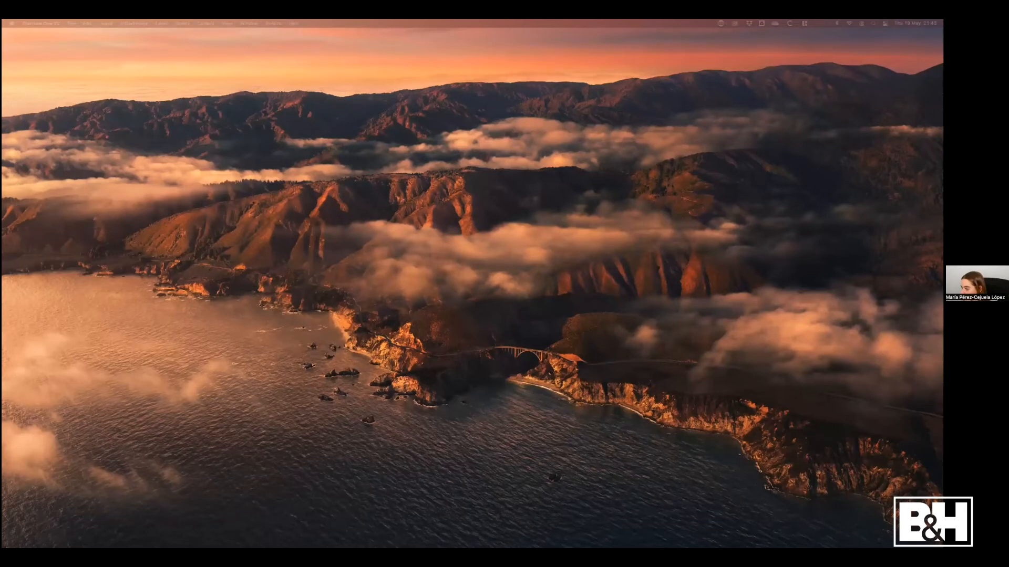
pyautogui.click(817, 256)
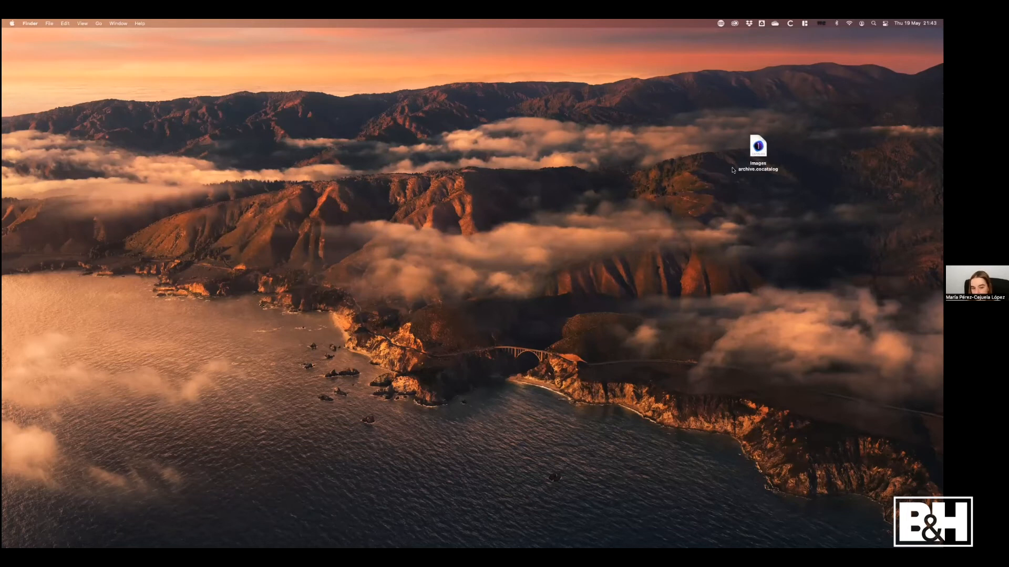
pyautogui.moveTo(771, 167); pyautogui.dragTo(755, 174)
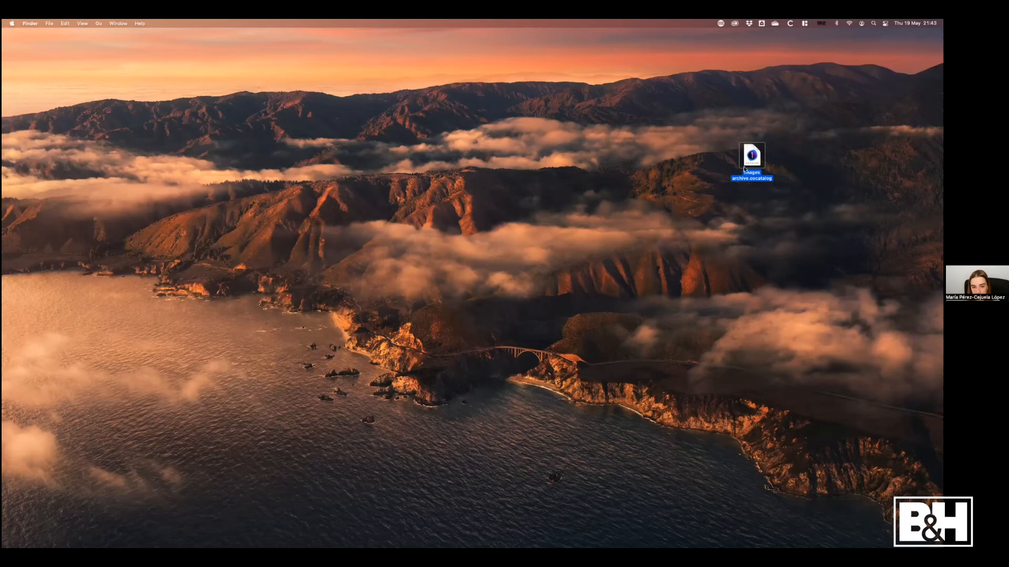
pyautogui.moveTo(744, 168); pyautogui.dragTo(823, 117)
pyautogui.click(837, 164)
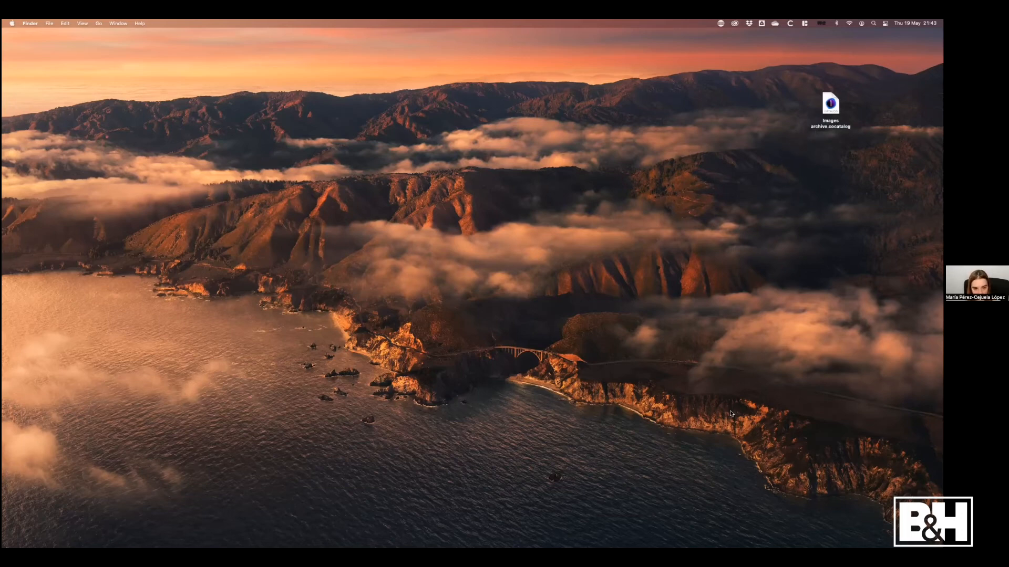
pyautogui.click(777, 532)
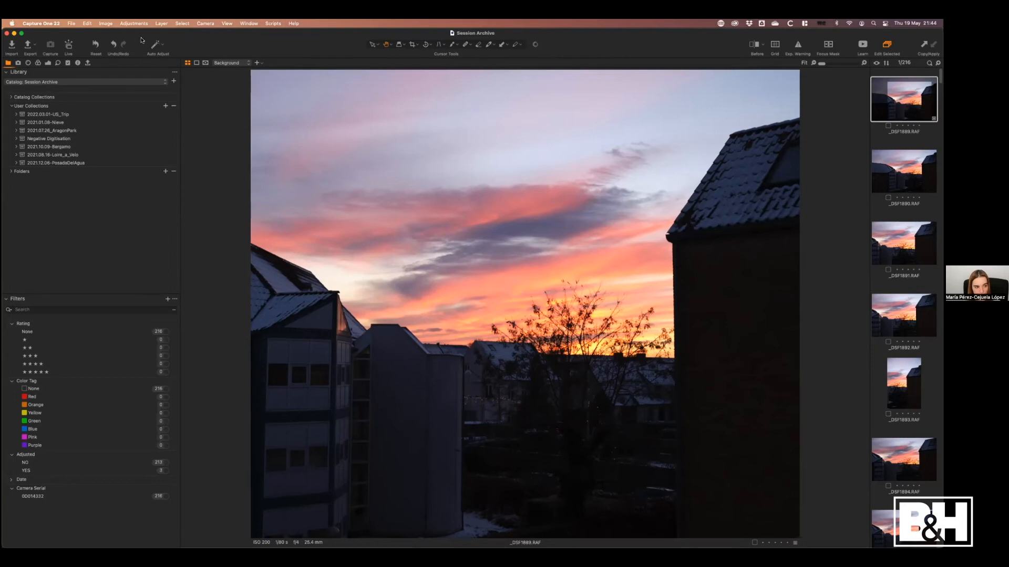
# Step: Start a Lightroom catalog import and select A Lightroom Catalog.lrcat from the A Lightroom Catalog folder on the Desktop
pyautogui.click(71, 24)
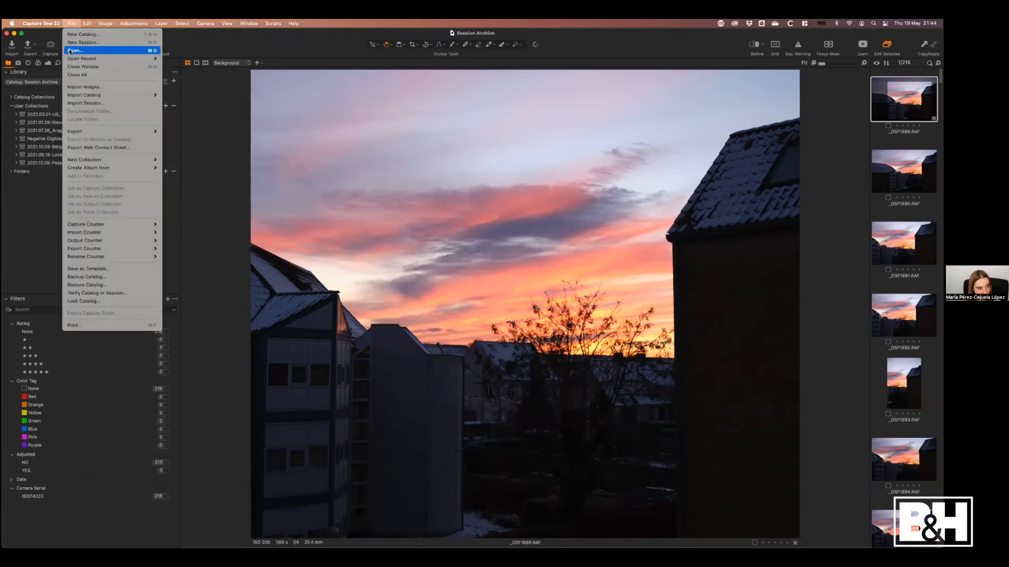
pyautogui.moveTo(93, 99)
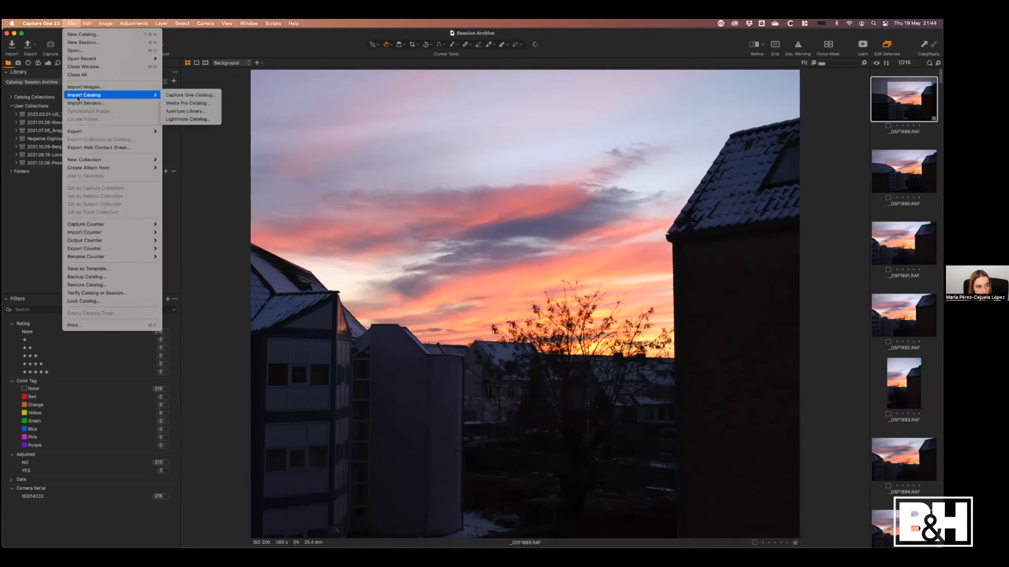
pyautogui.click(204, 121)
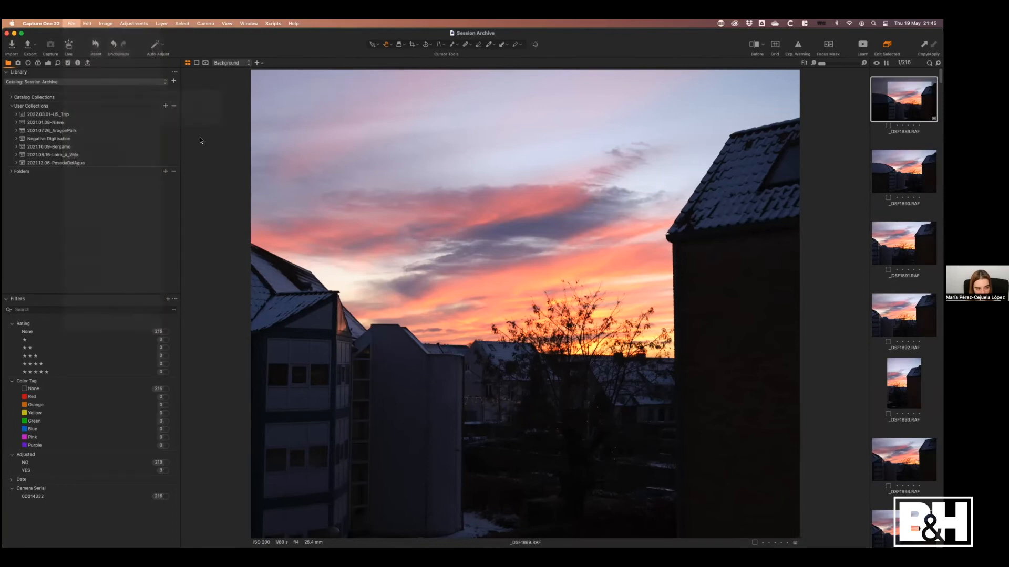
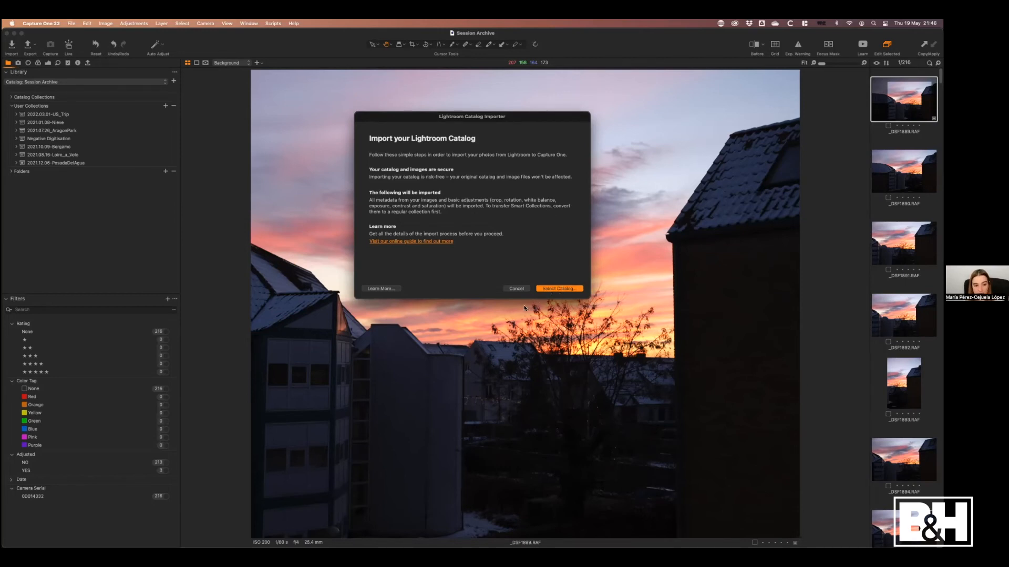
pyautogui.click(558, 289)
pyautogui.click(291, 129)
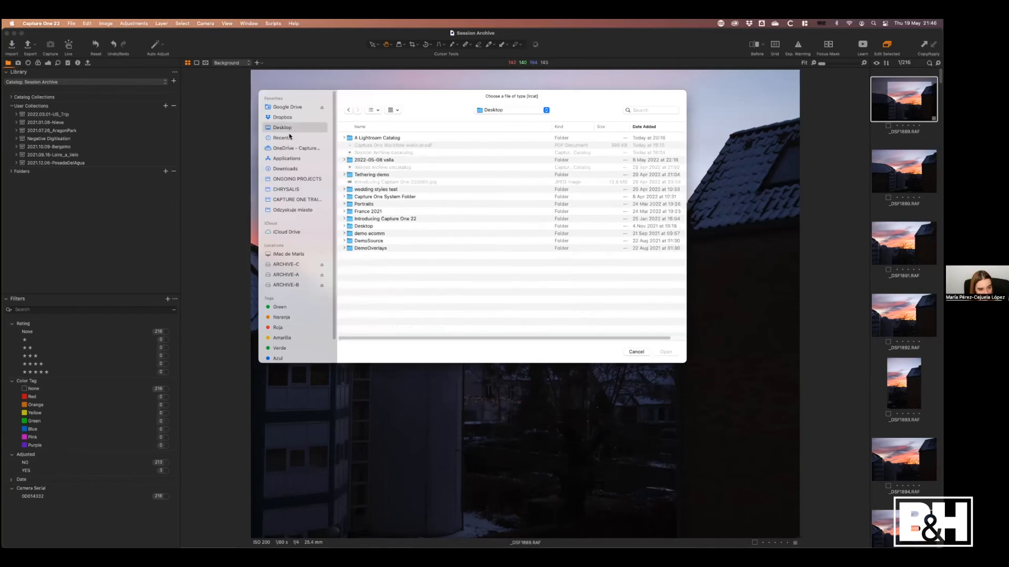
pyautogui.doubleClick(355, 139)
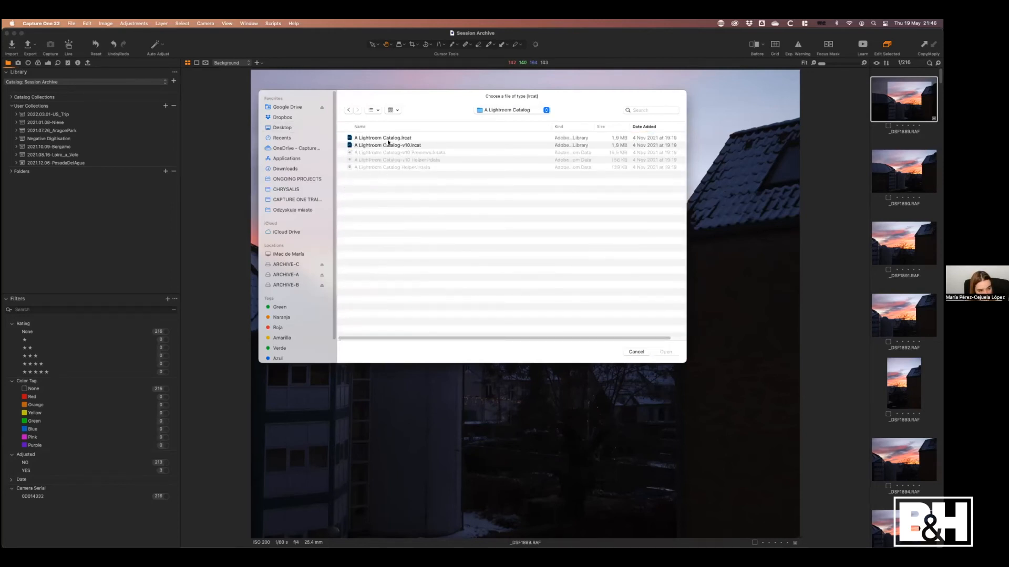
pyautogui.click(387, 138)
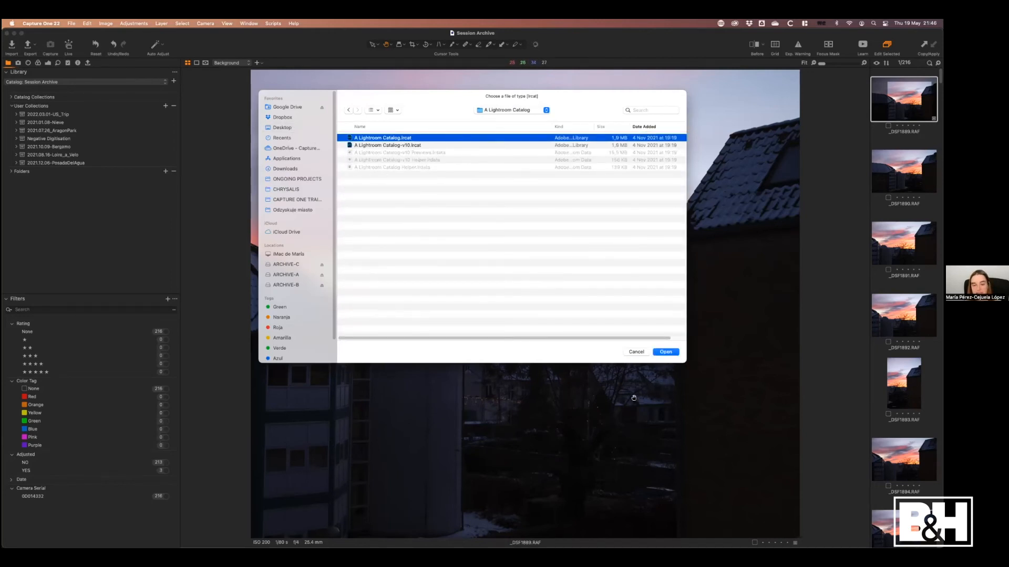
pyautogui.click(665, 353)
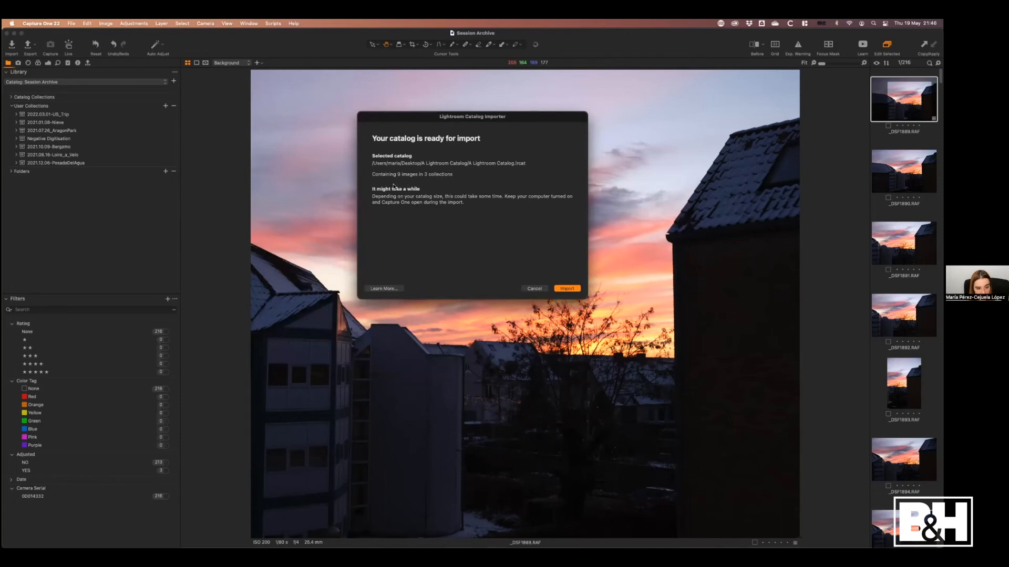
# Step: Run the import of the selected Lightroom catalog, move the Activities window clear of the import summary, and close the summary
pyautogui.click(574, 290)
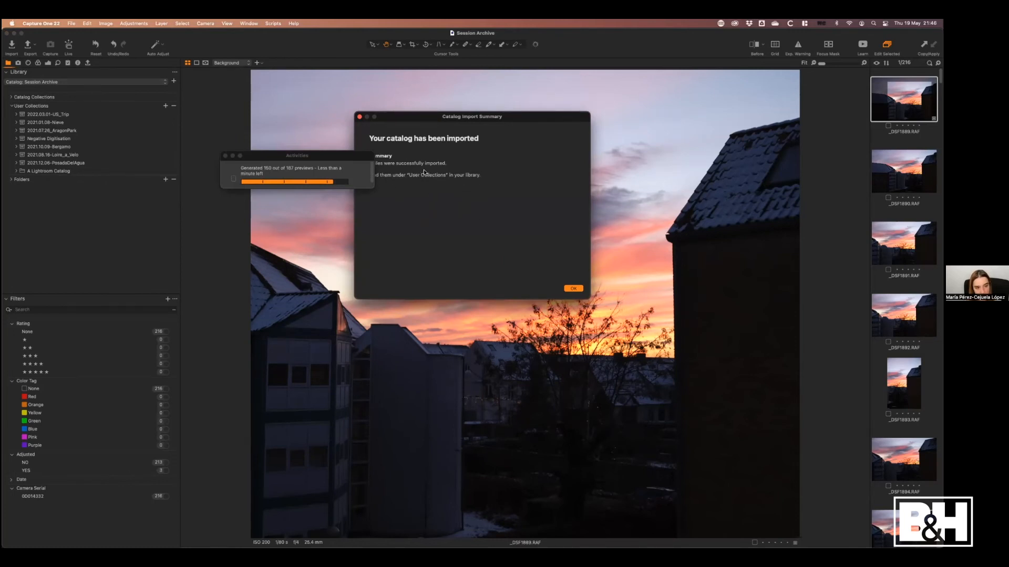
pyautogui.moveTo(361, 156); pyautogui.dragTo(321, 116)
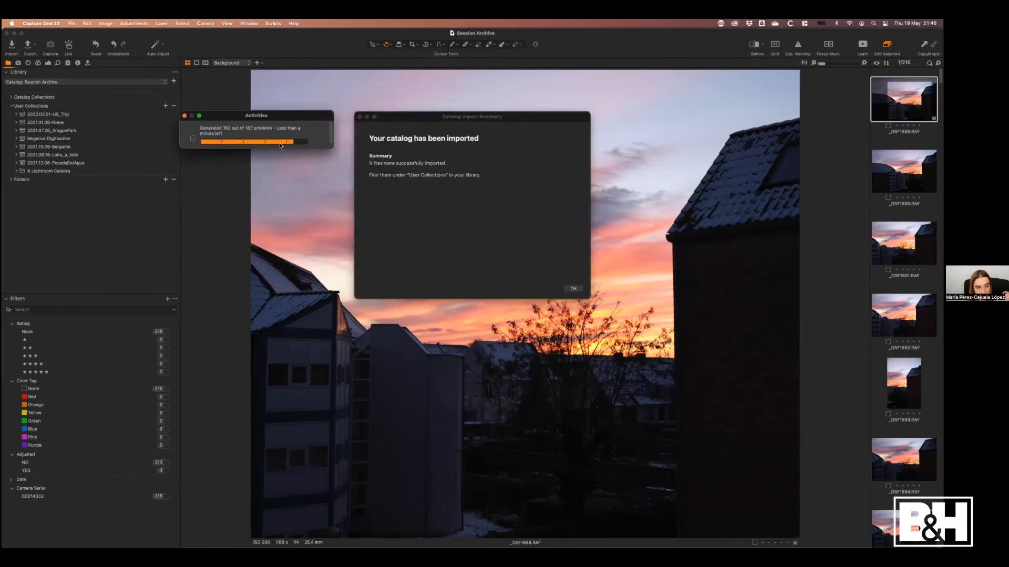
pyautogui.click(455, 186)
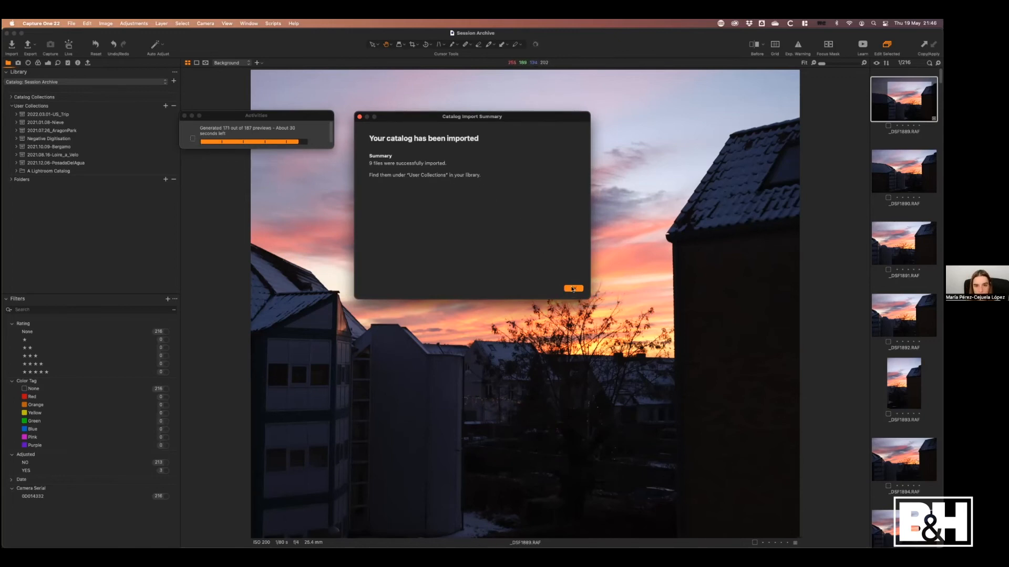
pyautogui.click(573, 288)
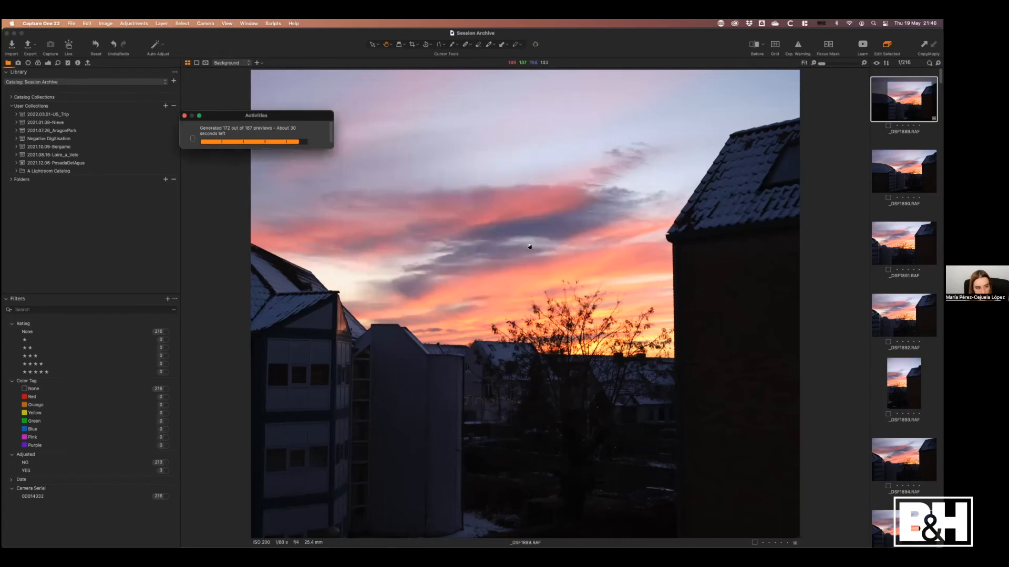
# Step: Expand A Lightroom Catalog in User Collections and browse its Portraits, Still life and A Lightroom Catalog Images albums
pyautogui.click(23, 173)
pyautogui.click(16, 171)
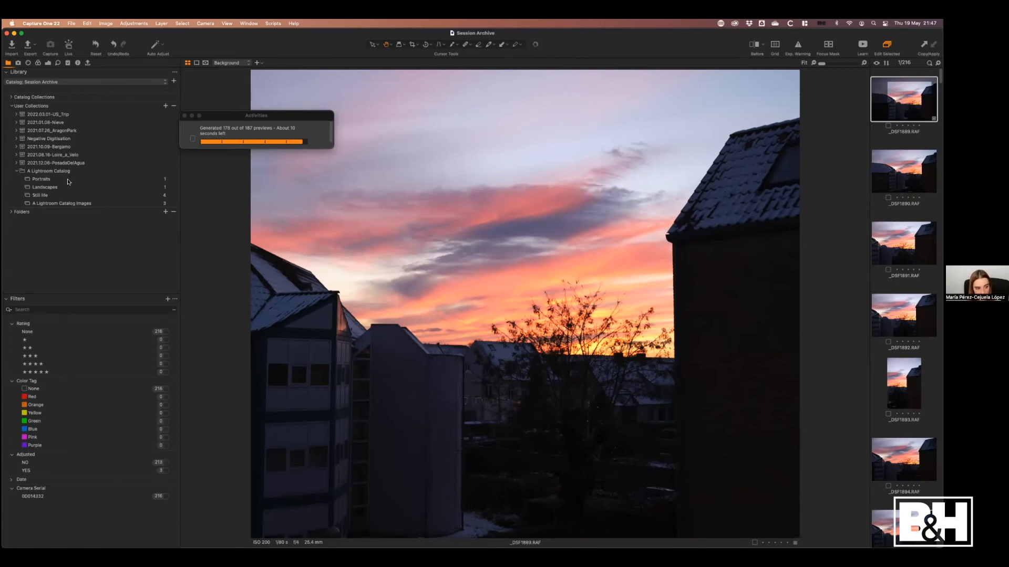
pyautogui.click(68, 180)
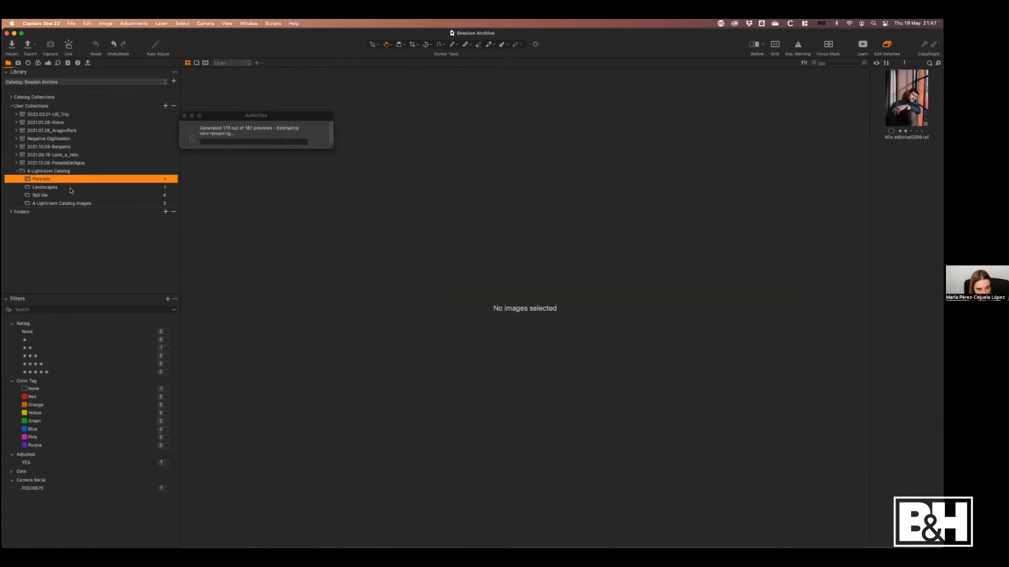
pyautogui.click(66, 197)
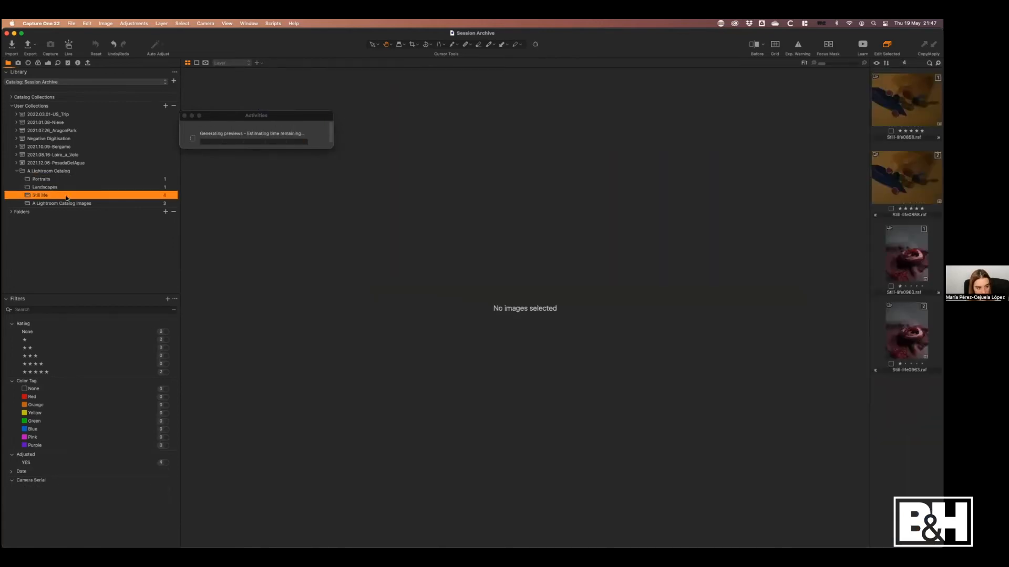
pyautogui.click(128, 203)
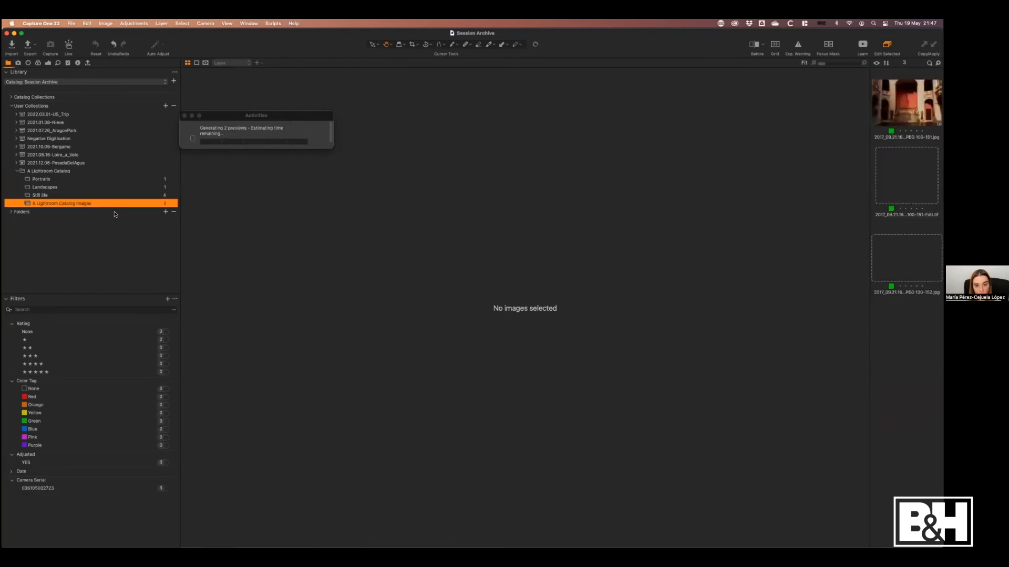
# Step: View the imported lighthouse photo in Landscapes and the Portraits image, showing the portrait's crop boundaries with the Crop tool
pyautogui.click(86, 188)
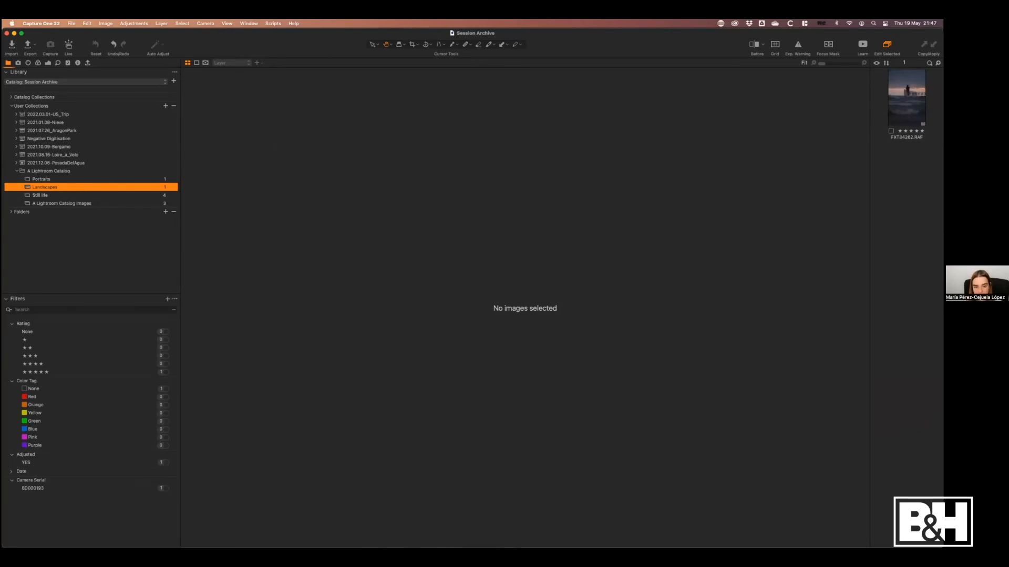
pyautogui.click(906, 97)
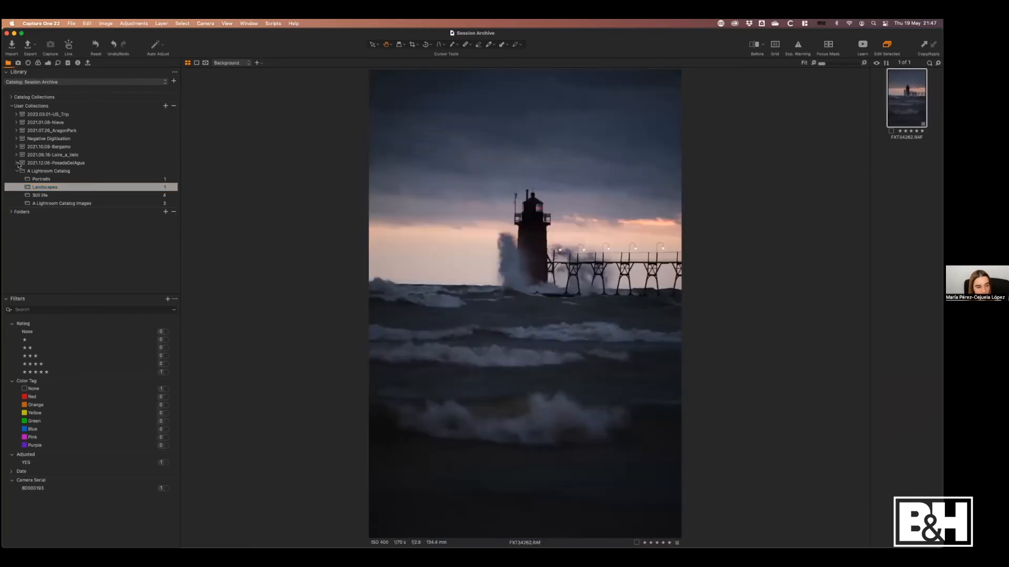
pyautogui.click(53, 179)
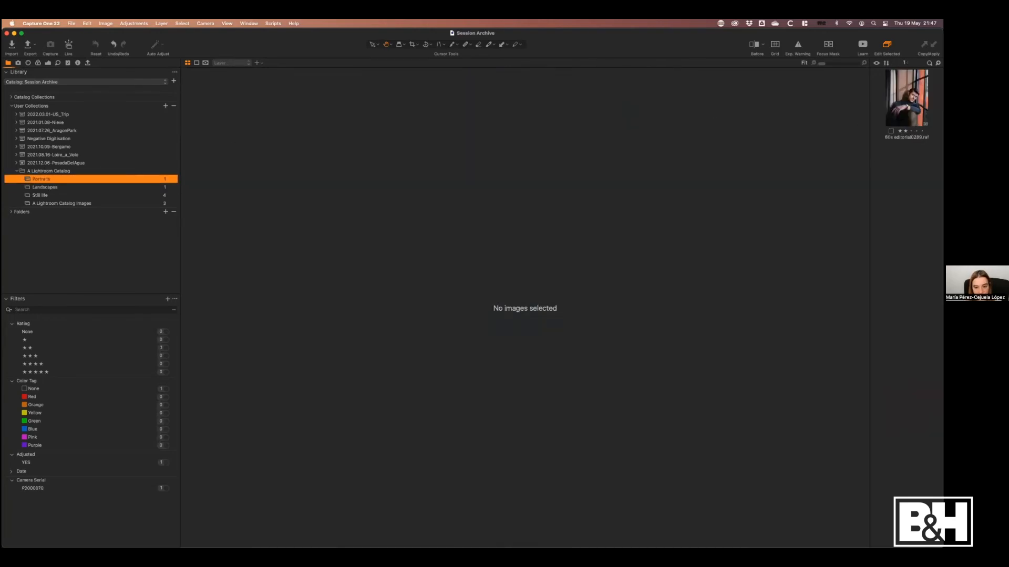
pyautogui.click(906, 97)
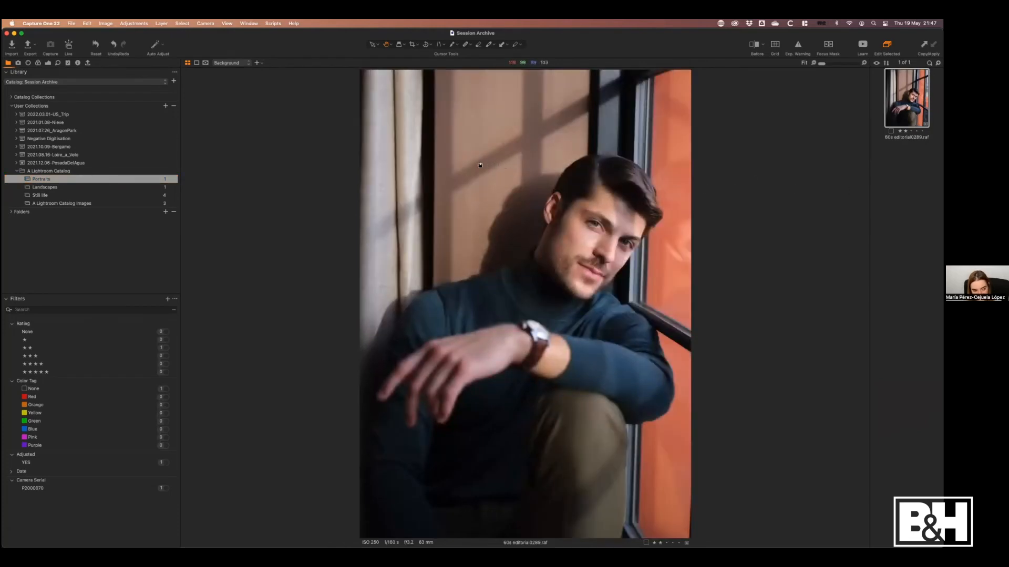
pyautogui.press('c')
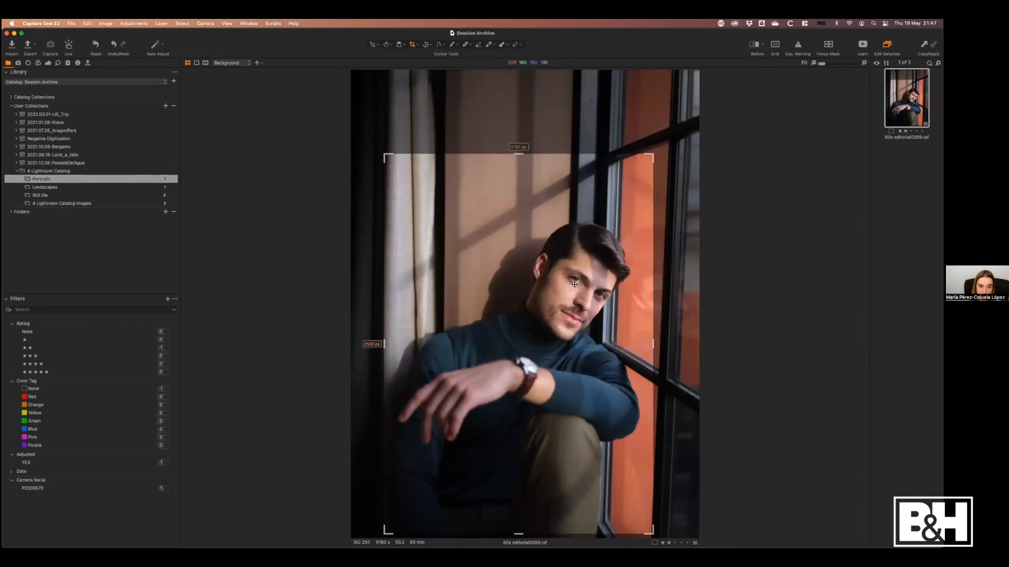
# Step: Compare the berry cake photo in the Still life album before and after adjustments, and review its white balance and exposure settings
pyautogui.click(110, 197)
pyautogui.click(906, 252)
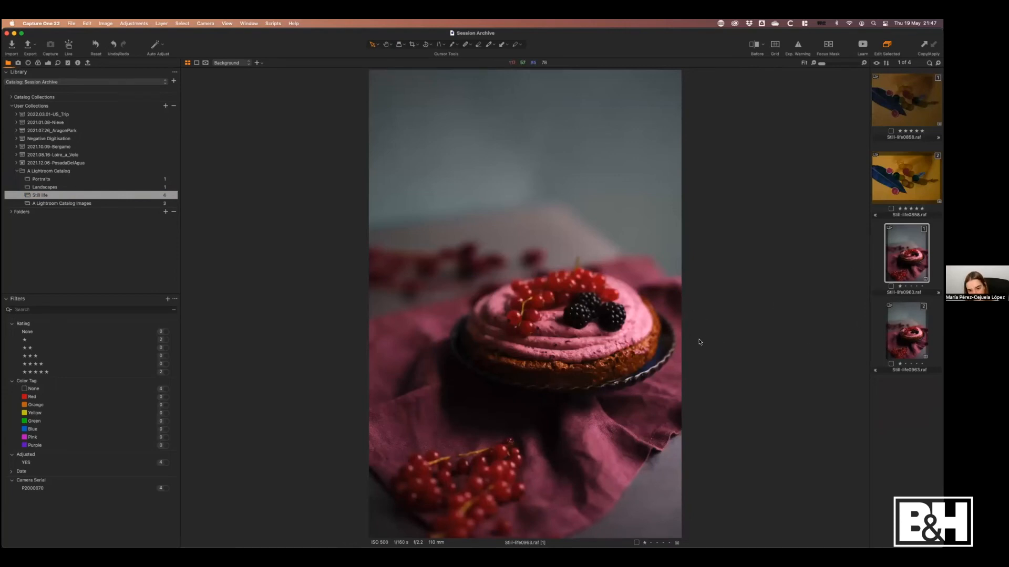
pyautogui.press('y')
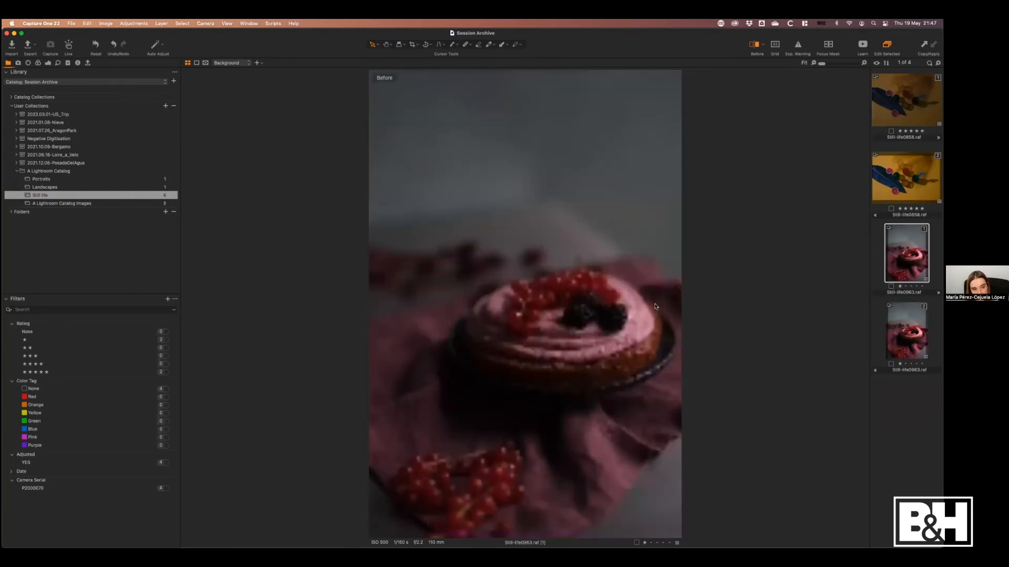
pyautogui.press('y')
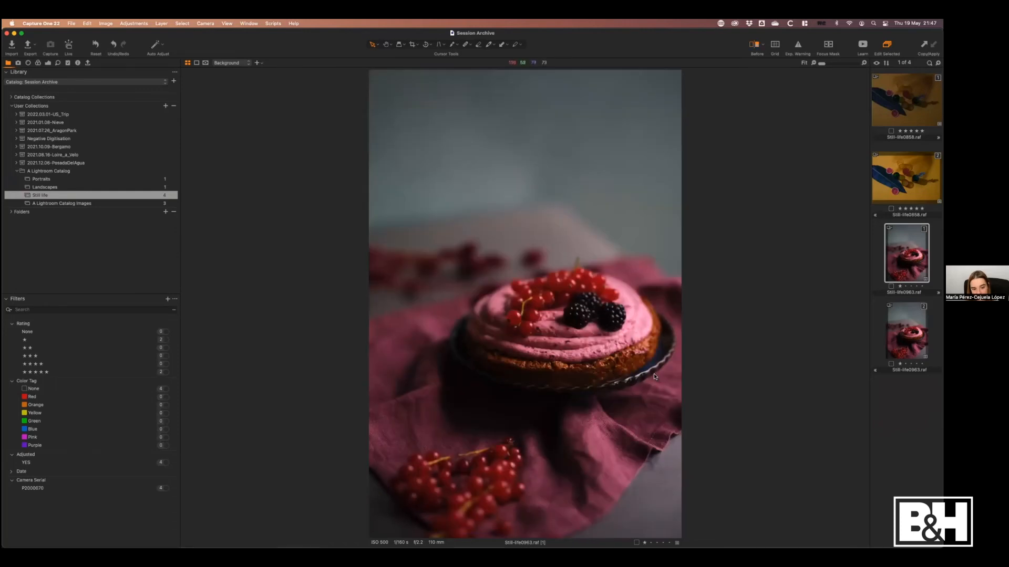
pyautogui.click(48, 63)
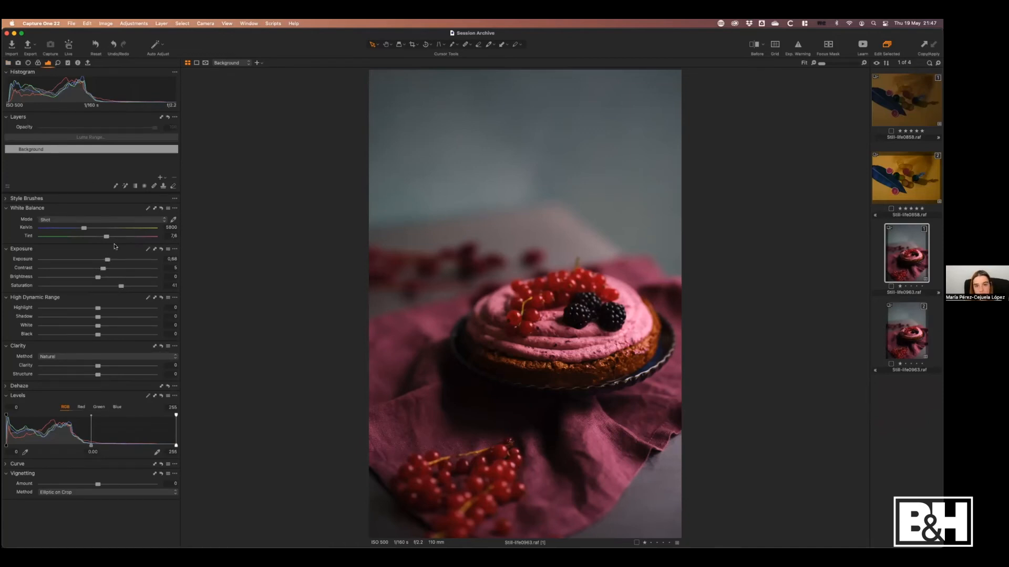
pyautogui.click(8, 63)
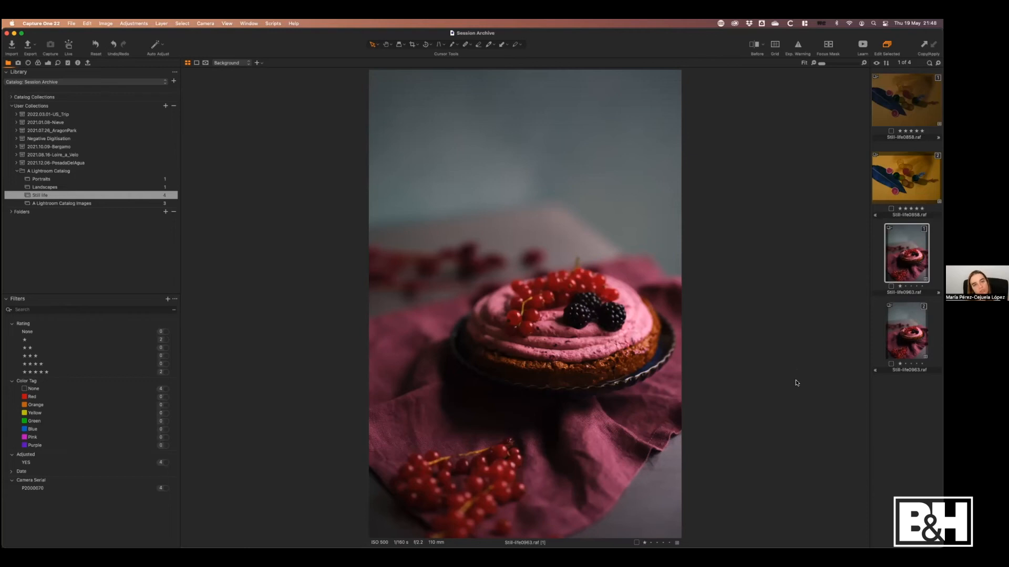
# Step: Move the 2021.01.08-Nieve folder from 2021 into ONGOING PROJECTS on ARCHIVE-A and collapse the 2021 and 2022 folders
pyautogui.click(11, 212)
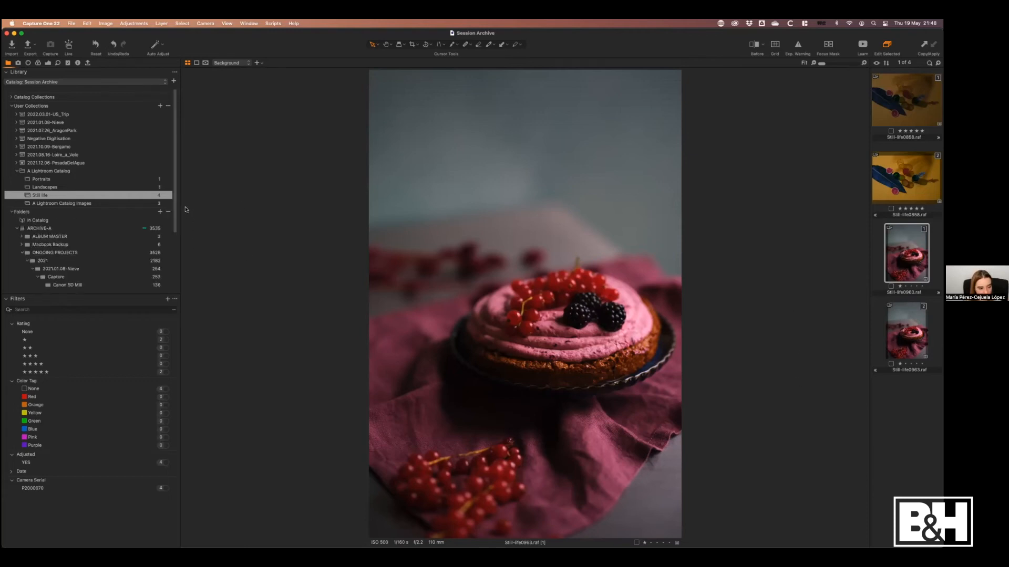
pyautogui.scroll(-5, 134, 273)
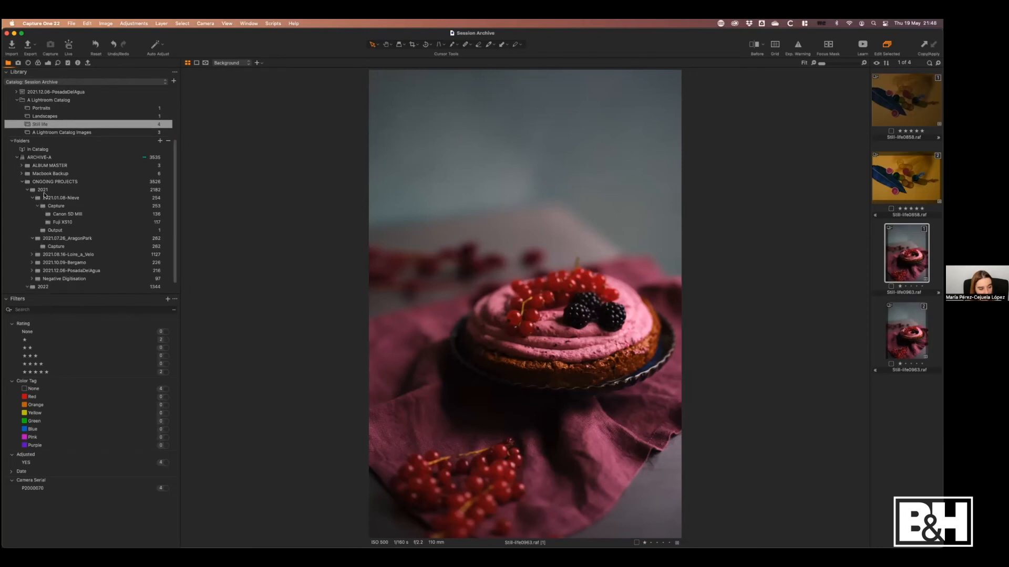
pyautogui.click(32, 199)
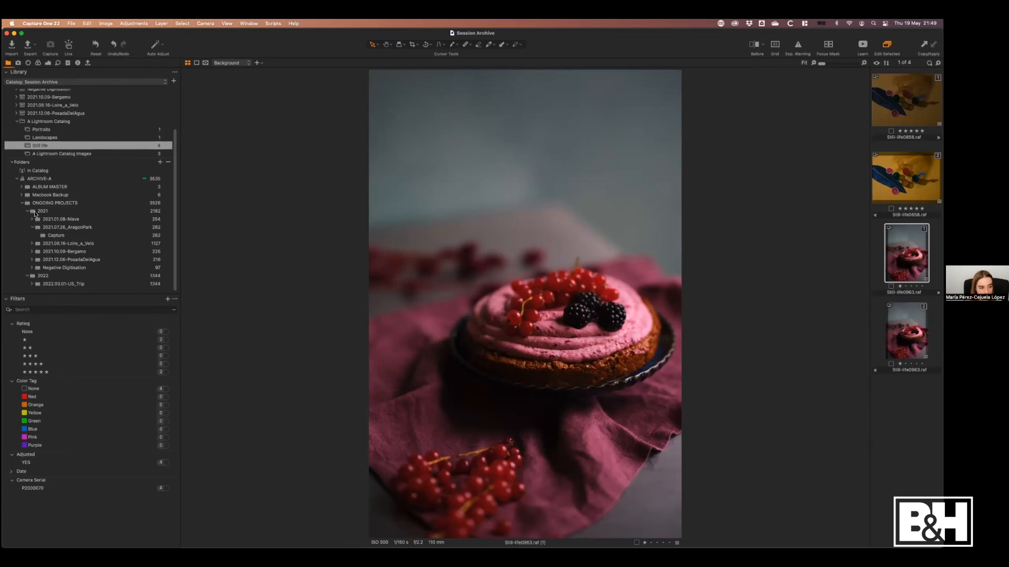
pyautogui.moveTo(38, 222); pyautogui.dragTo(49, 203)
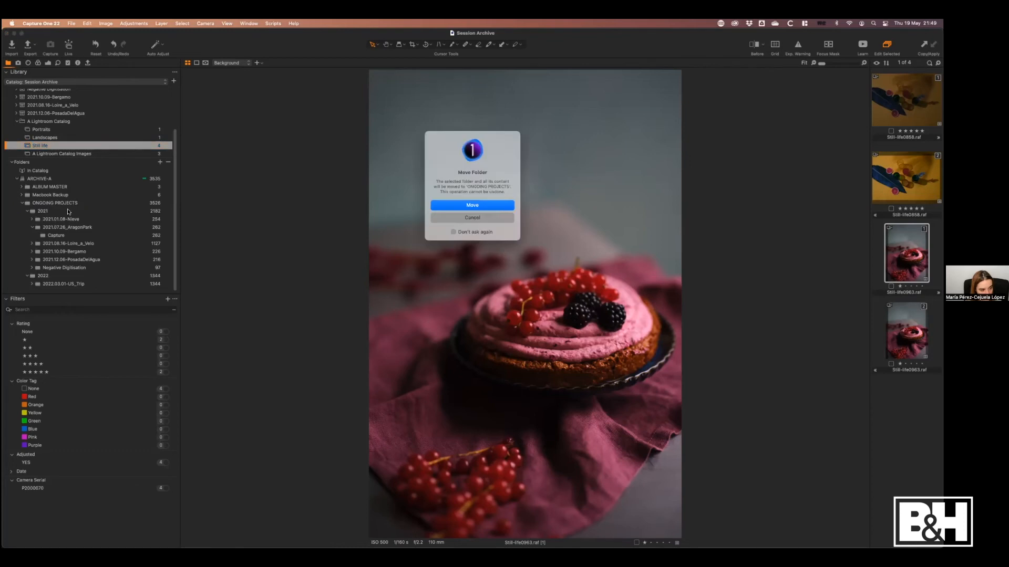
pyautogui.click(478, 205)
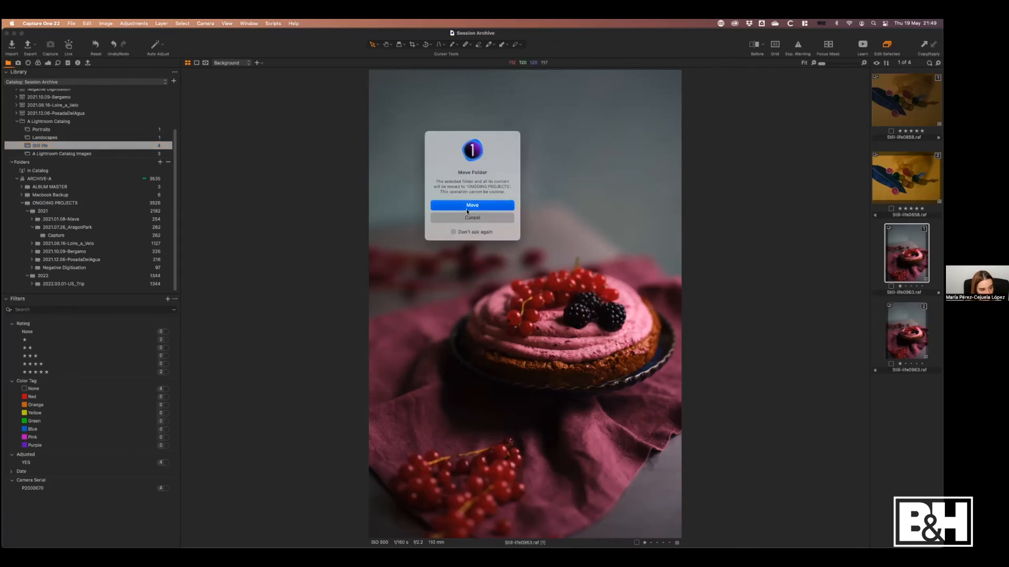
pyautogui.click(27, 215)
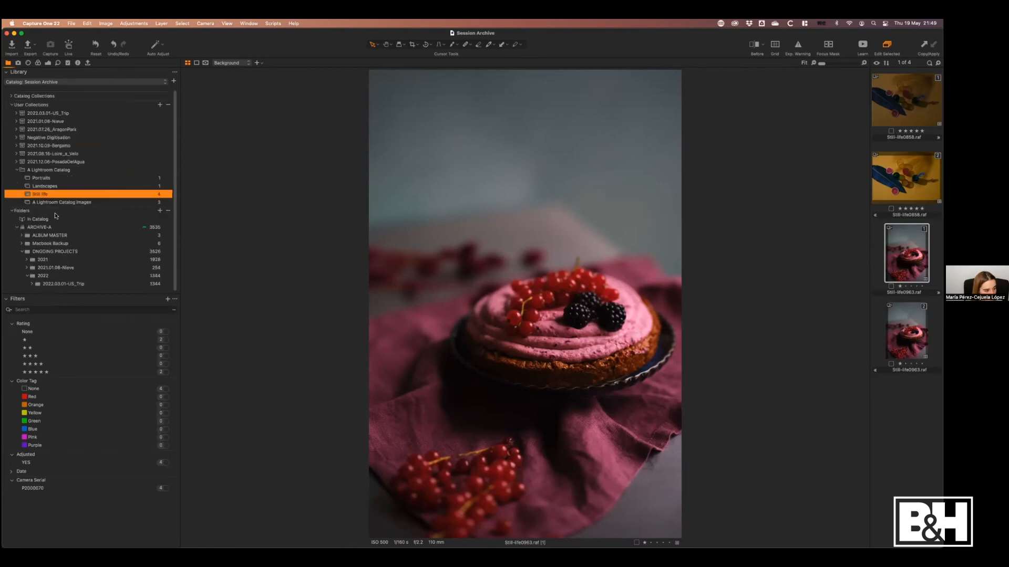
pyautogui.click(27, 276)
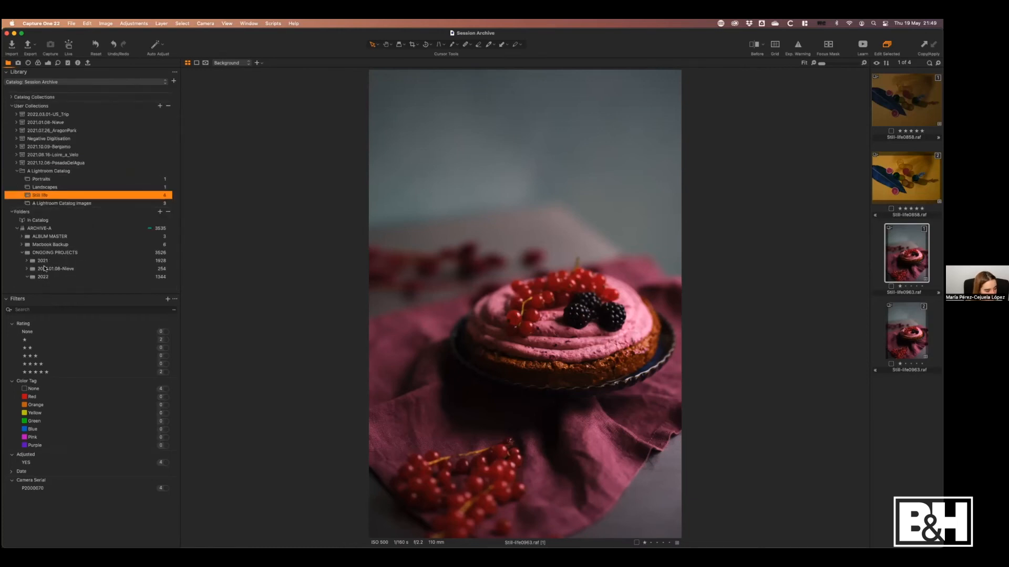
# Step: View the snowy landscape CJP32883.CR2 in the moved 2021.01.08-Nieve folder, and collapse ONGOING PROJECTS
pyautogui.click(48, 269)
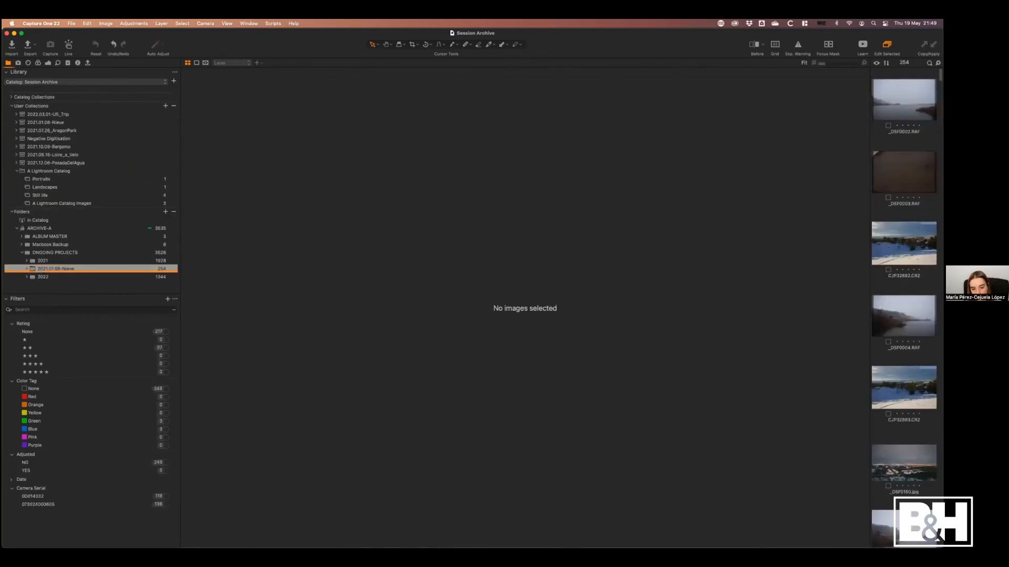
pyautogui.click(903, 388)
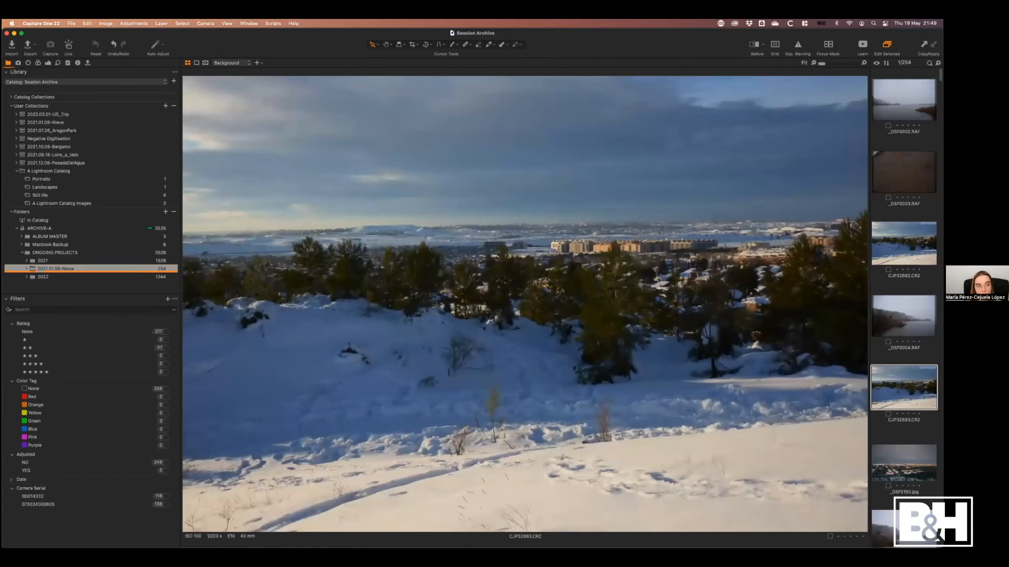
pyautogui.click(22, 253)
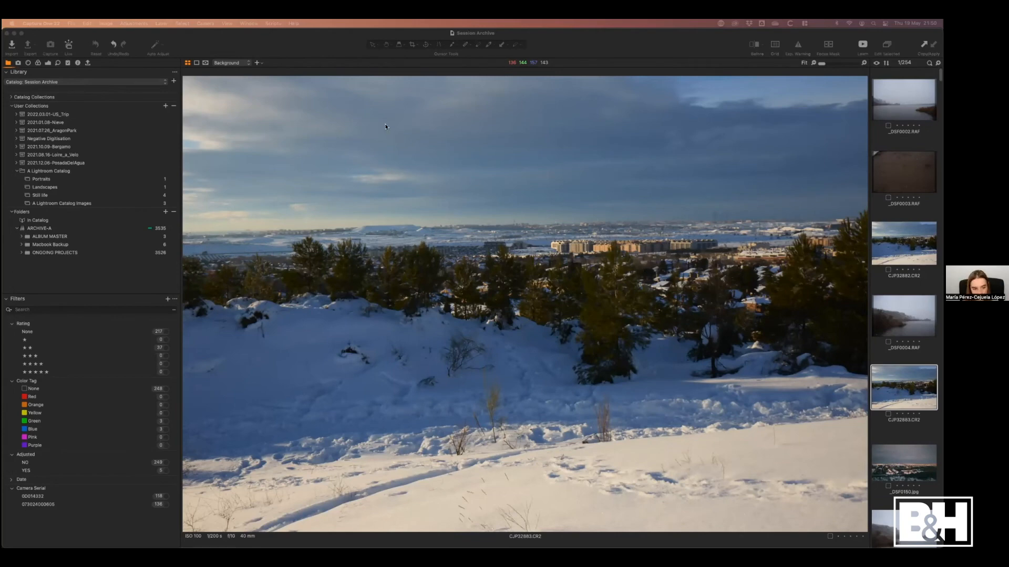
# Step: Switch to Finder, enlarge the 2021.07.26_AragonPark window with a wider Name column, and inspect the contents of its Capture folder
pyautogui.moveTo(383, 128); pyautogui.dragTo(520, 115)
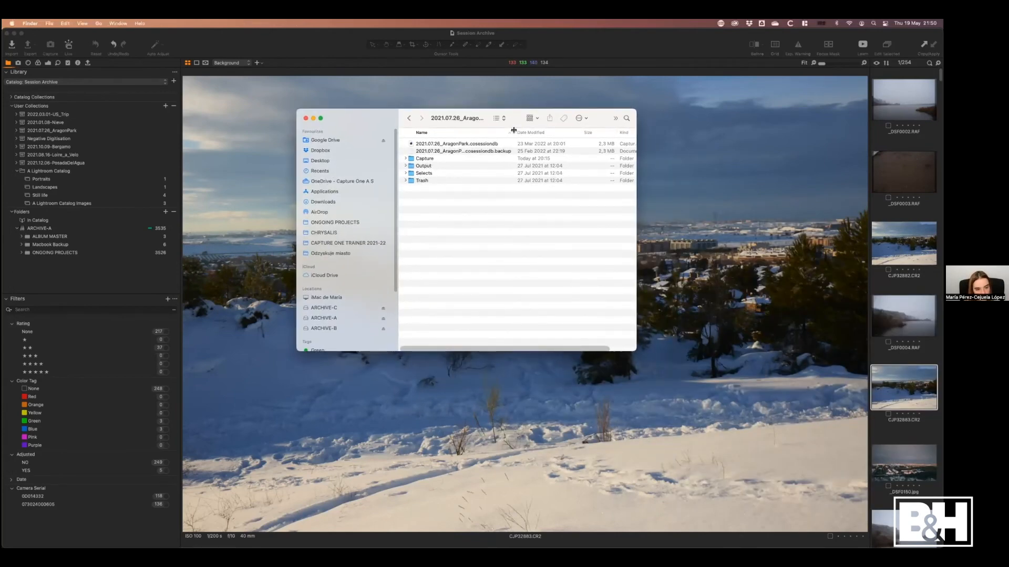
pyautogui.click(514, 132)
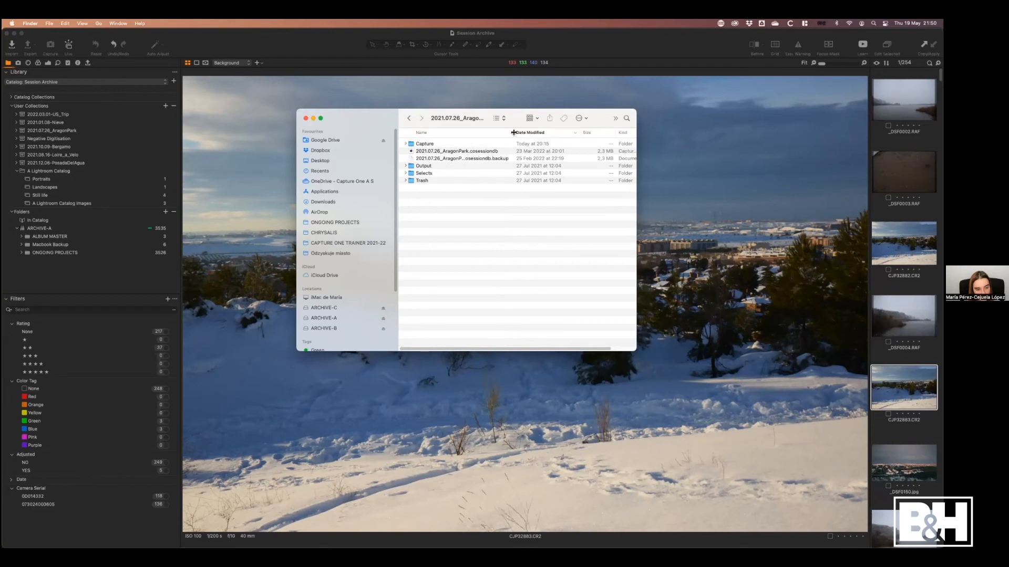
pyautogui.moveTo(513, 133); pyautogui.dragTo(555, 126)
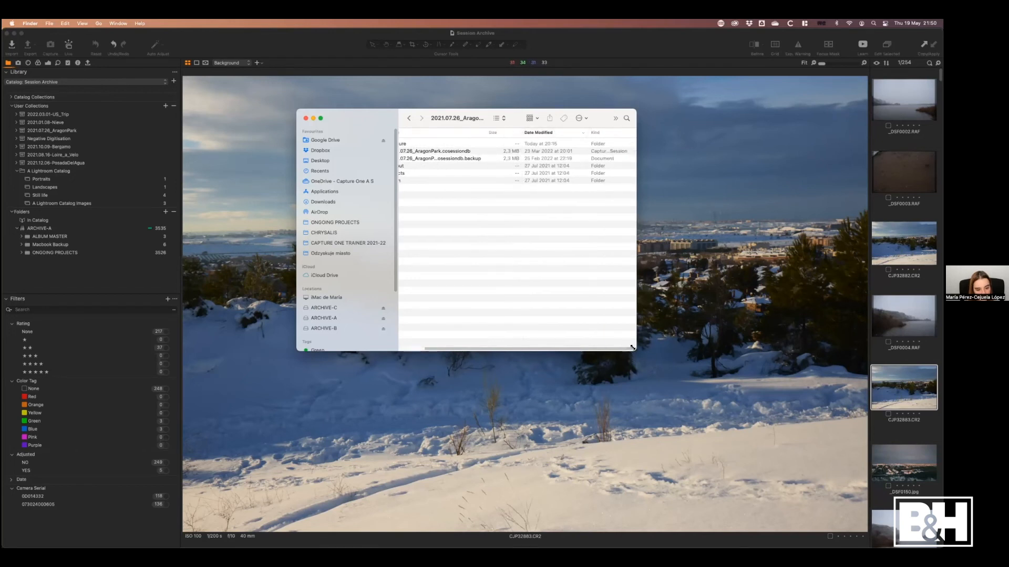
pyautogui.moveTo(633, 347); pyautogui.dragTo(729, 363)
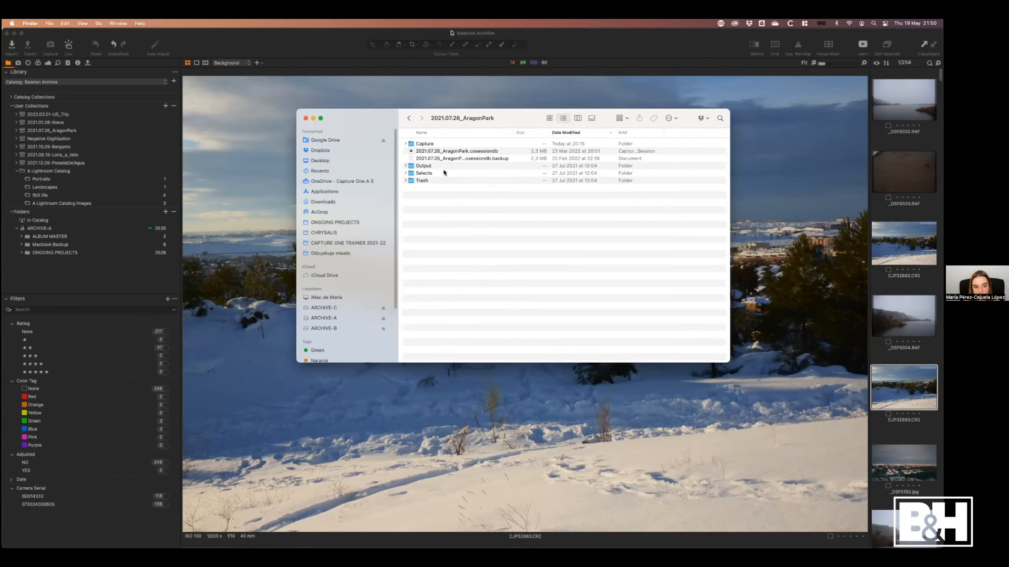
pyautogui.click(405, 143)
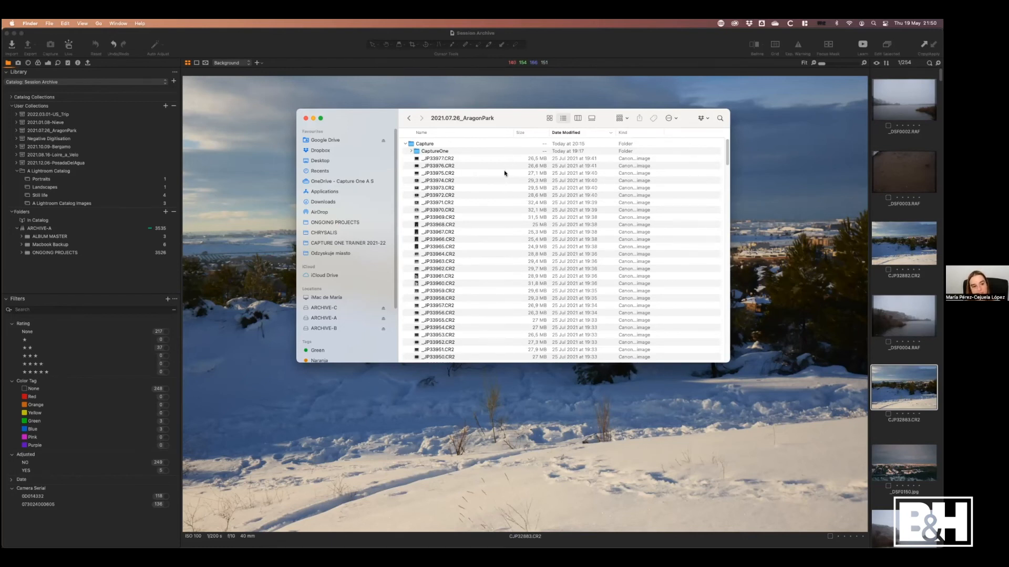
pyautogui.click(405, 143)
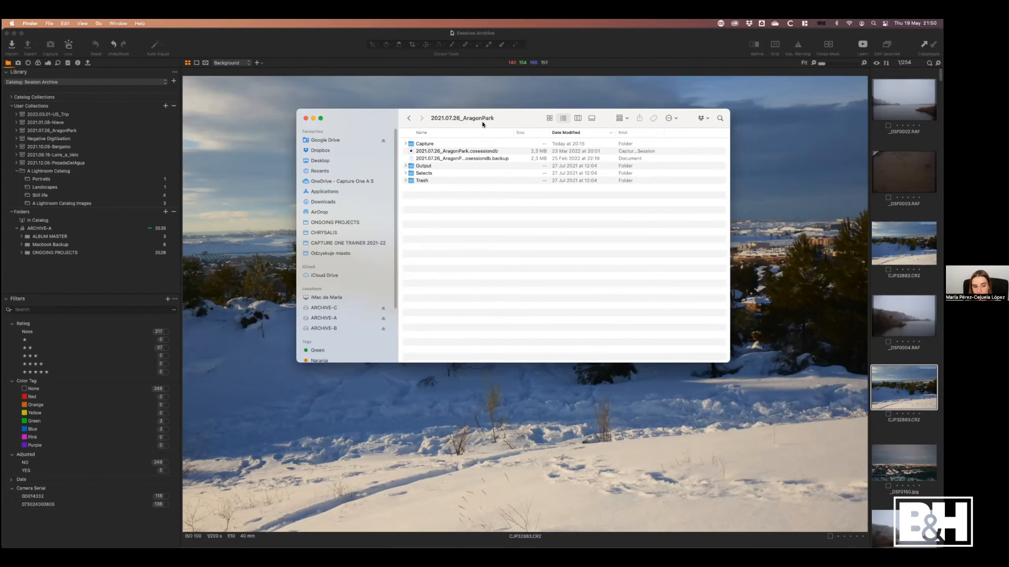
# Step: Try to move the 2021.07.26_AragonPark folder within 2021 in Finder, reopen that folder, and switch back to Capture One
pyautogui.click(409, 118)
pyautogui.click(412, 159)
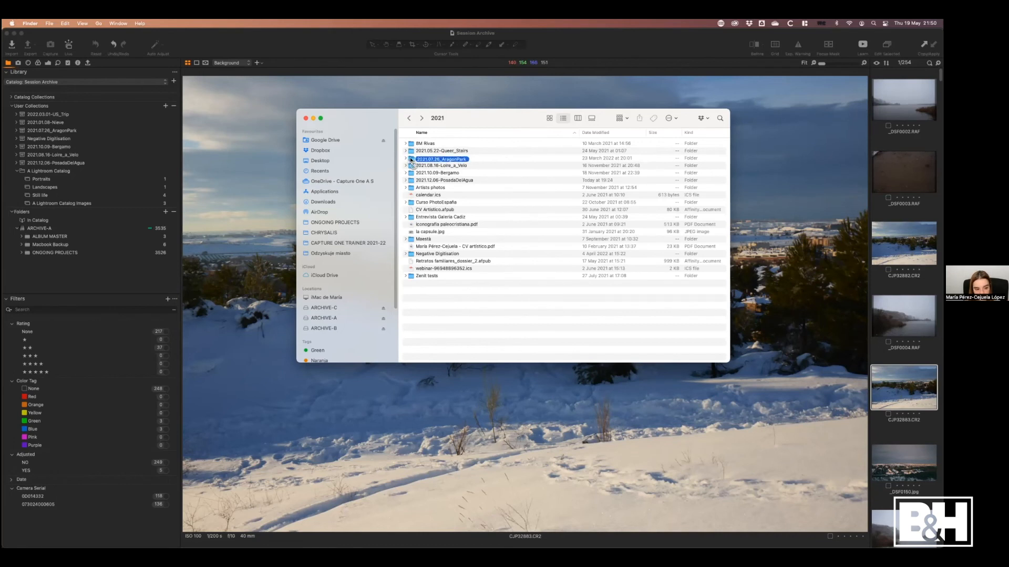
pyautogui.moveTo(412, 161); pyautogui.dragTo(416, 189)
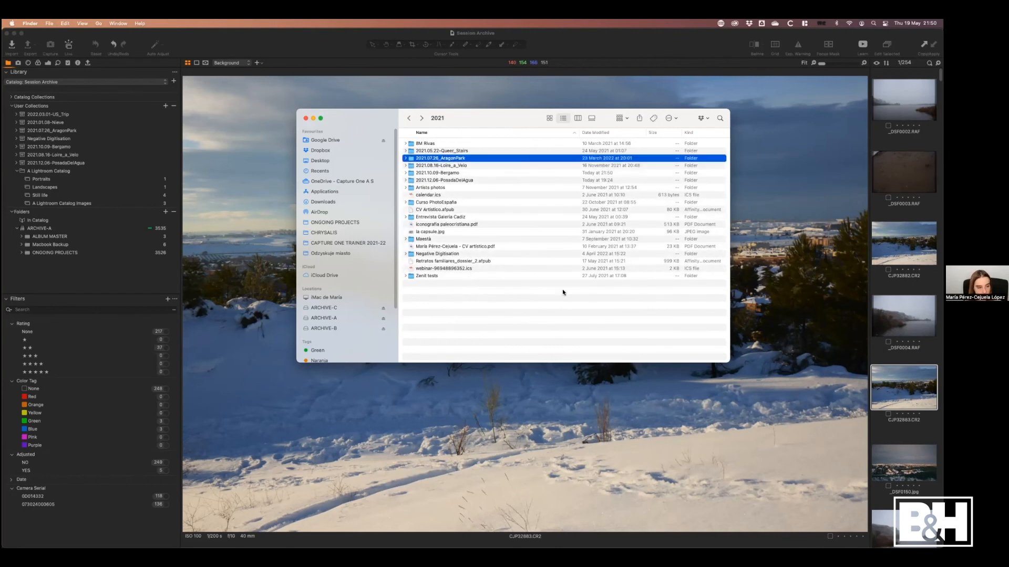
pyautogui.click(515, 319)
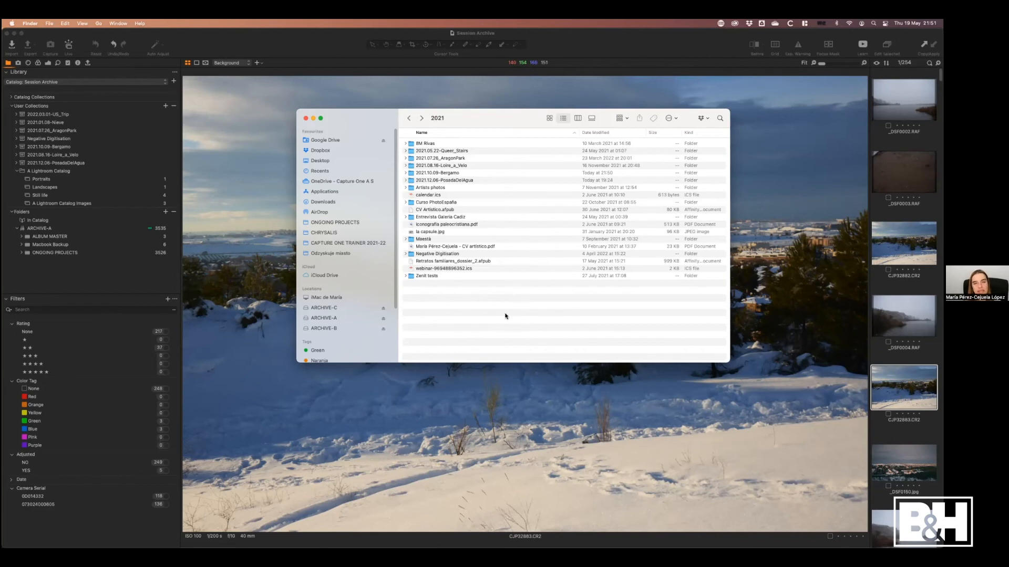
pyautogui.doubleClick(439, 158)
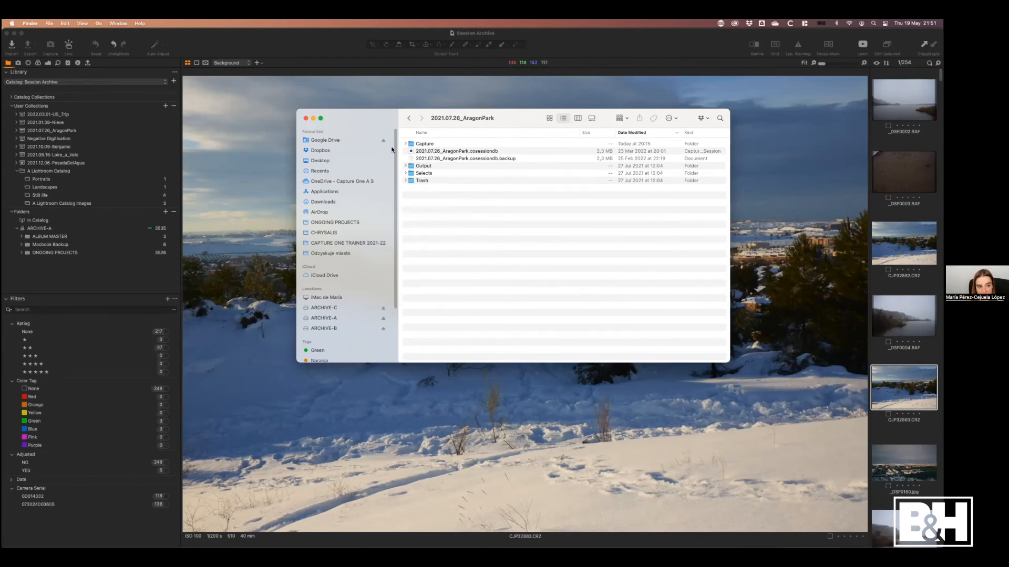
pyautogui.click(238, 149)
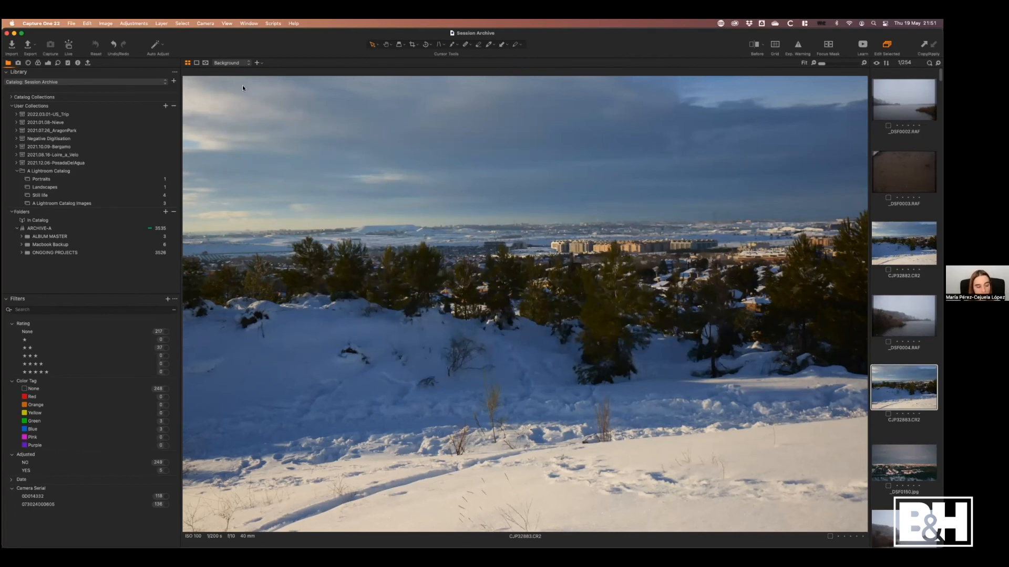
# Step: Open the General preferences and review the catalog backup reminder intervals, keeping Once a week
pyautogui.click(51, 23)
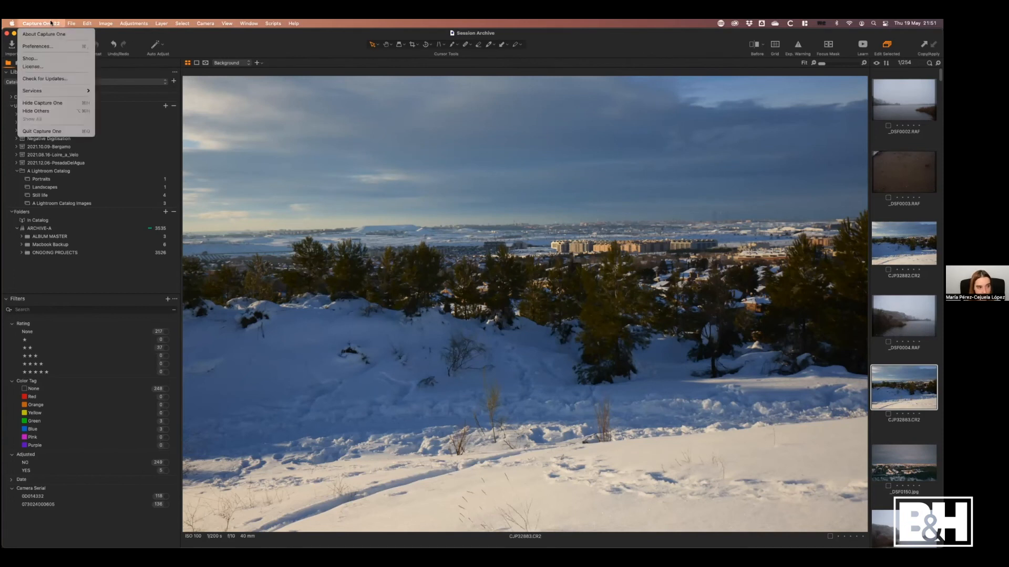
pyautogui.click(52, 47)
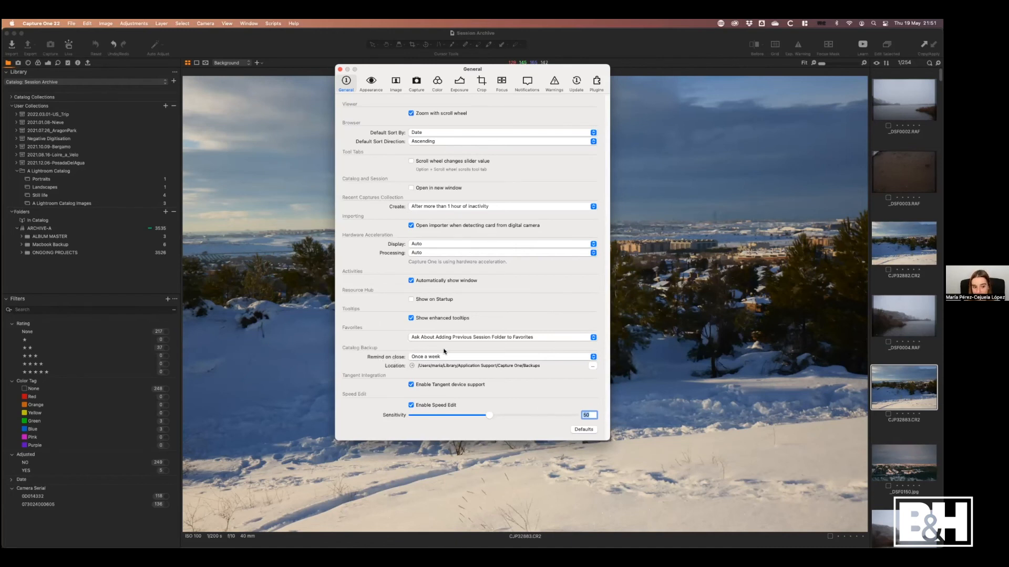
pyautogui.click(410, 358)
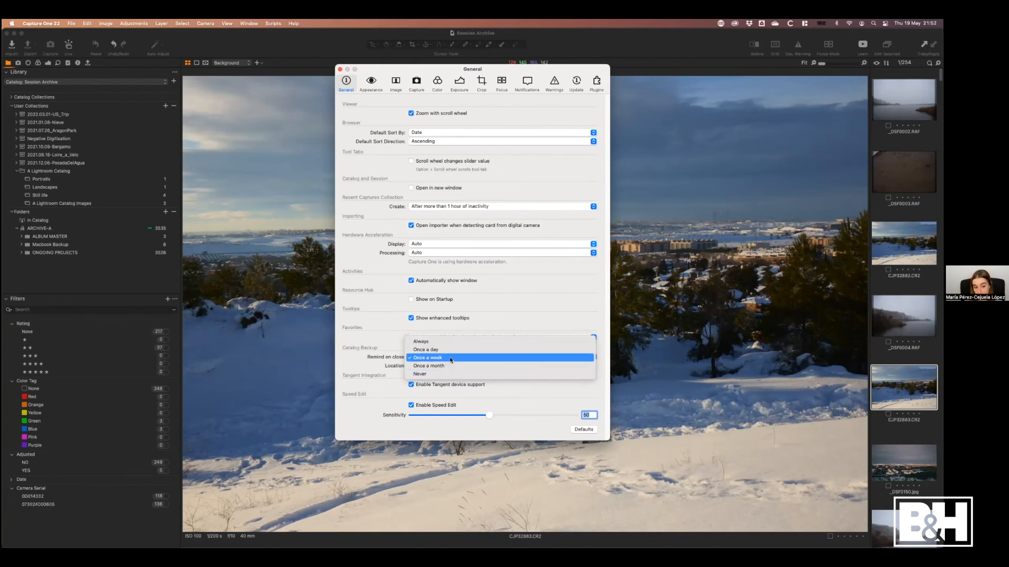
pyautogui.click(435, 362)
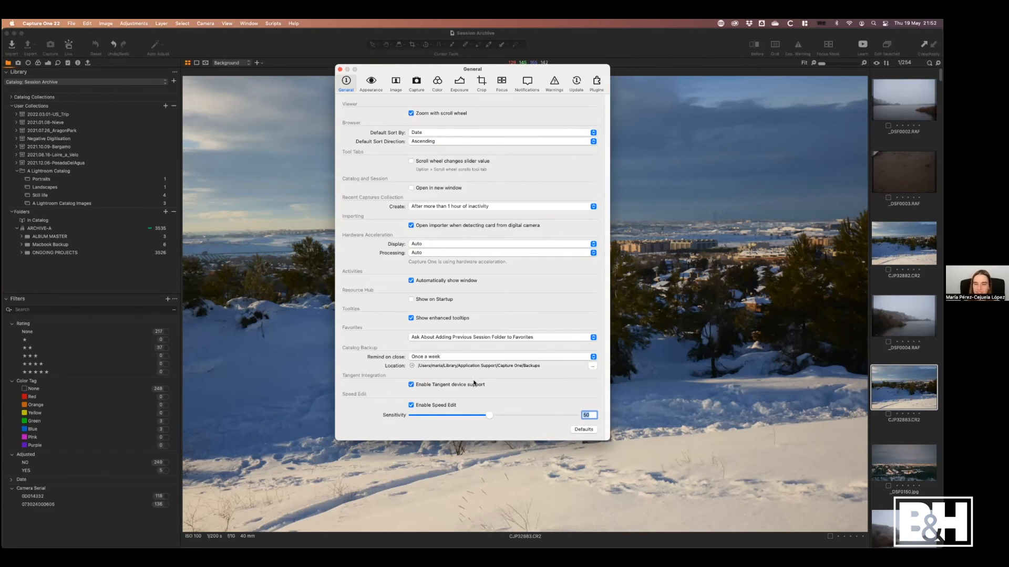
# Step: Set the catalog backup location to the ARCHIVE-A drive in the preferences, and close the Session Archive catalog
pyautogui.click(592, 366)
pyautogui.click(591, 366)
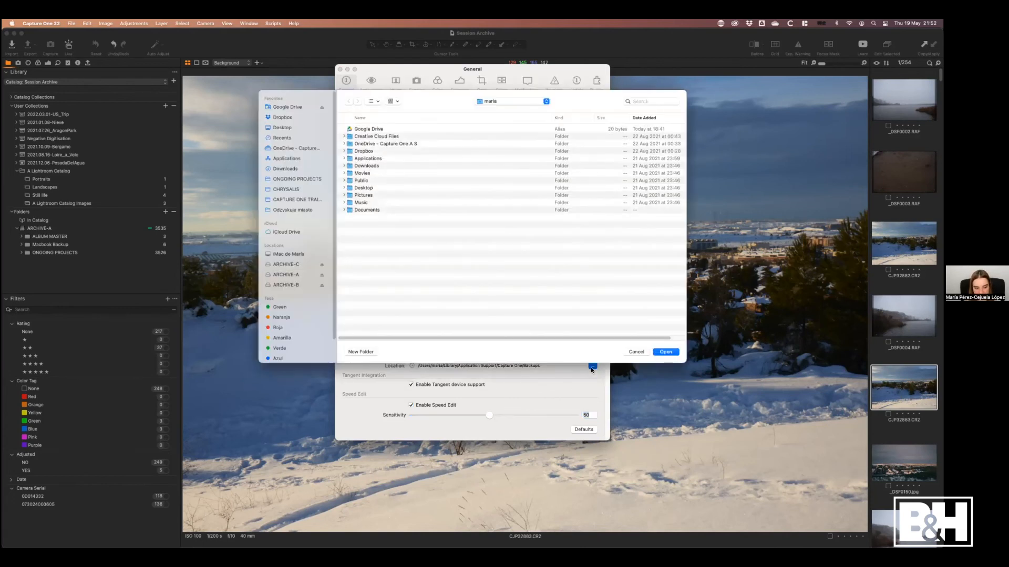
pyautogui.click(292, 276)
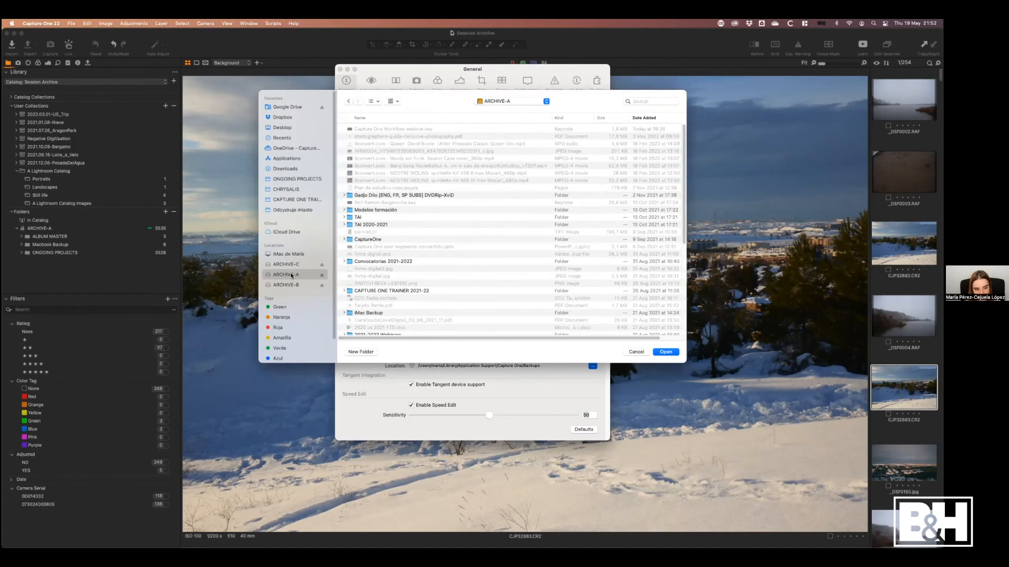
pyautogui.press('Return')
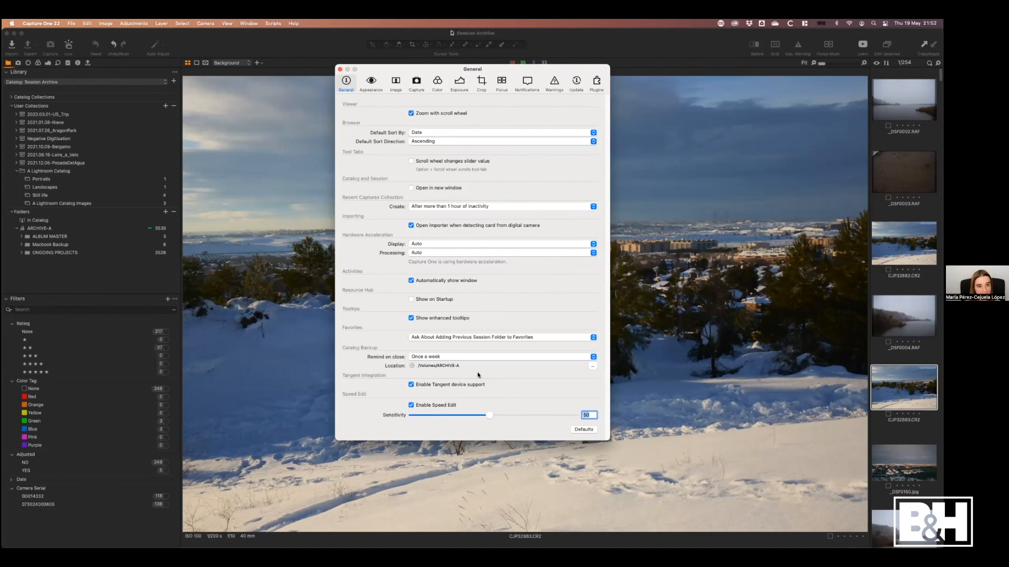
pyautogui.click(339, 69)
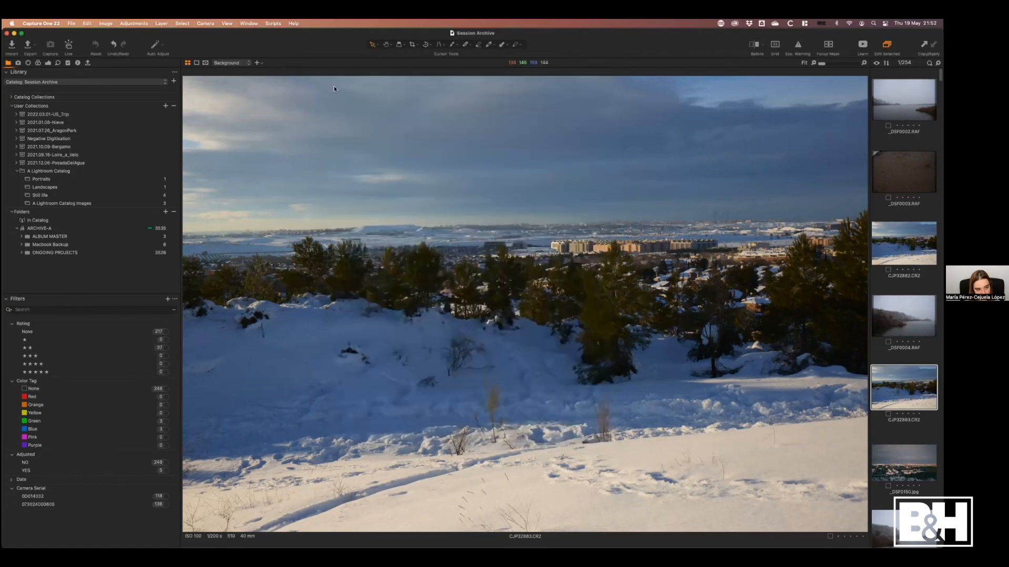
pyautogui.click(6, 33)
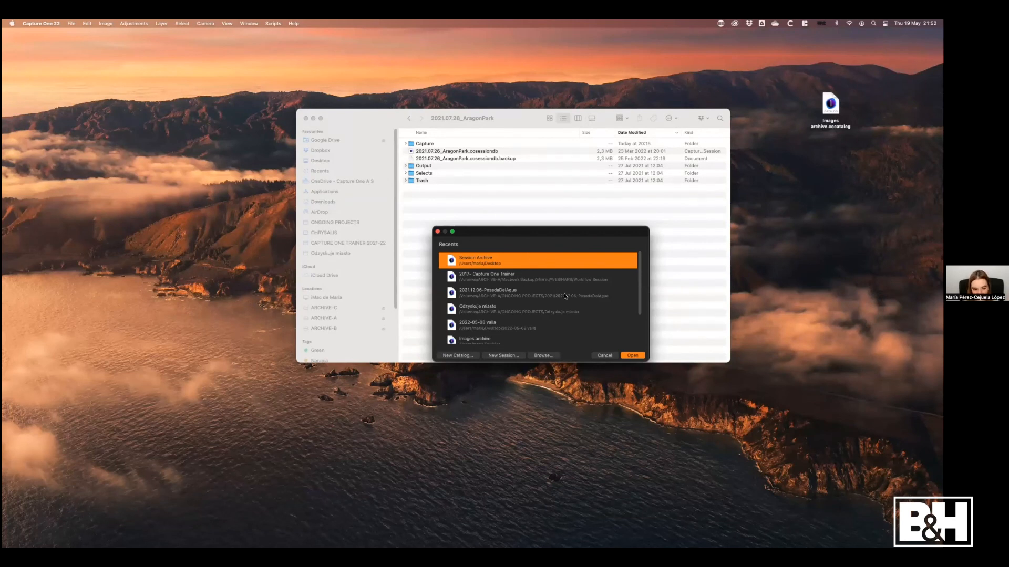
# Step: Open the recent 2017- Capture One Trainer catalog and close it to bring up its catalog backup
pyautogui.click(551, 277)
pyautogui.click(630, 356)
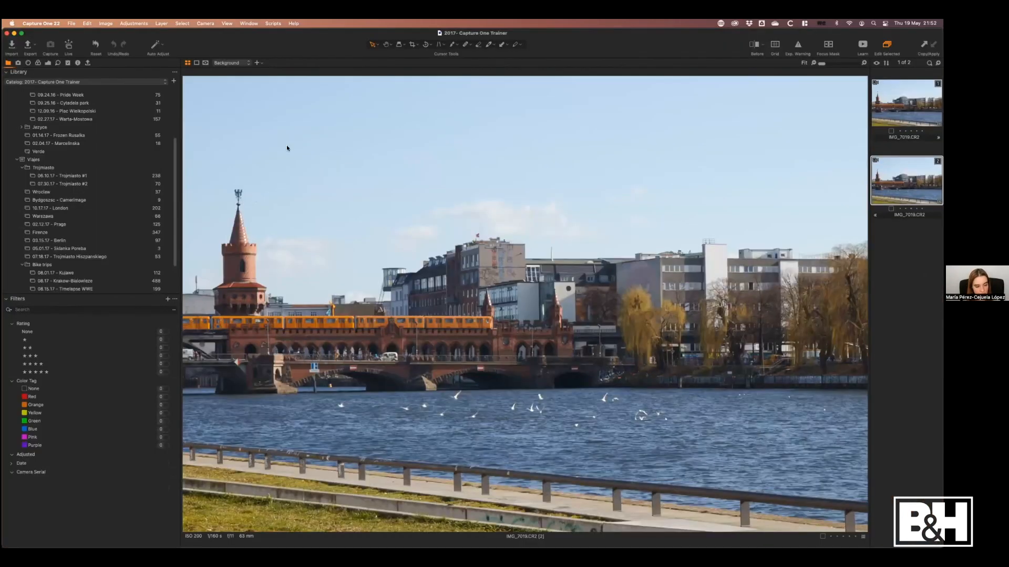
pyautogui.click(7, 33)
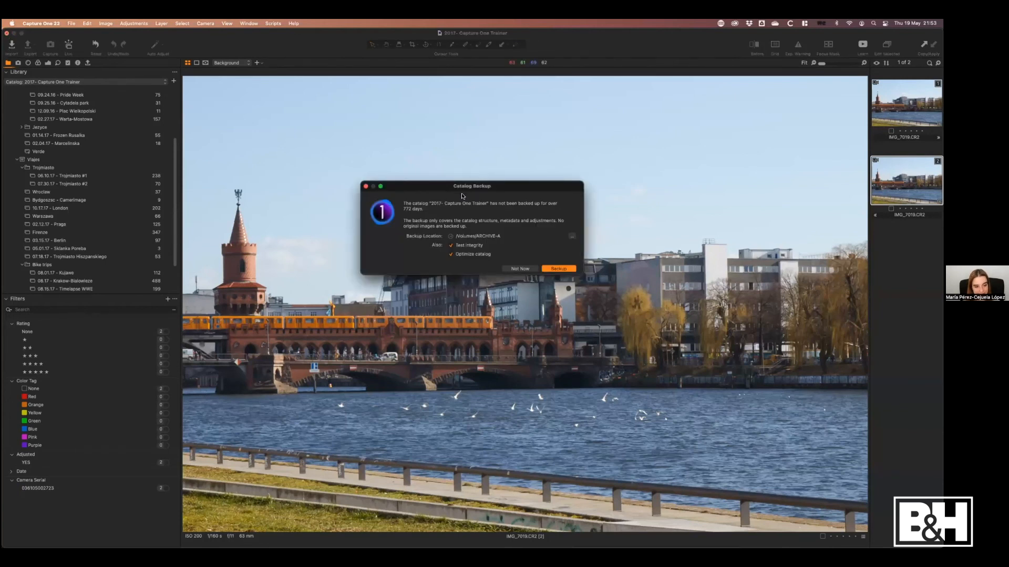
# Step: Back up the 2017- Capture One Trainer catalog to ARCHIVE-A with Test integrity and Optimize catalog enabled
pyautogui.moveTo(465, 187); pyautogui.dragTo(483, 192)
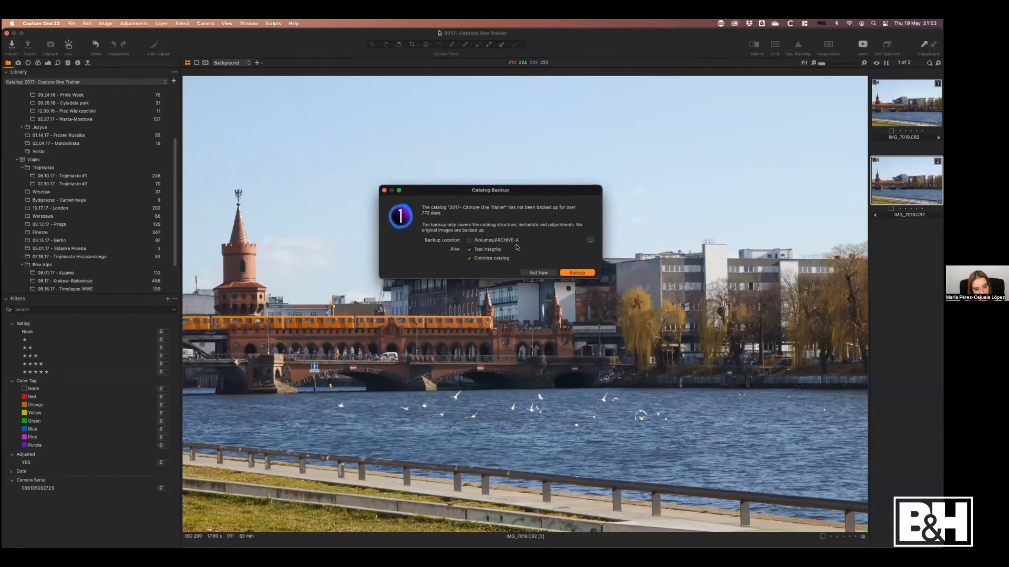
pyautogui.click(582, 274)
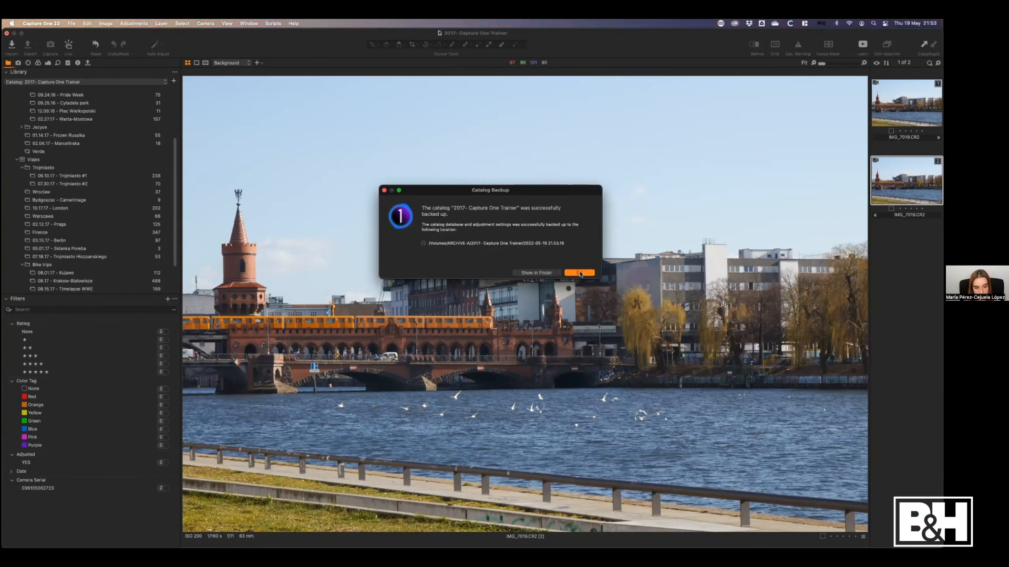
pyautogui.click(580, 274)
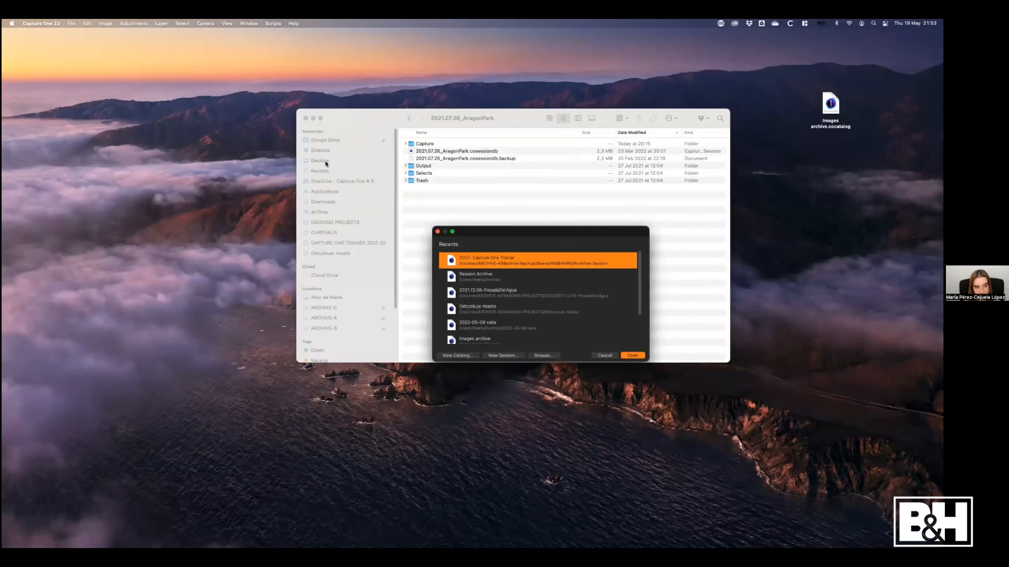
# Step: Move the Recents window clear of the Finder window, switch to Finder and open the AragonPark session's Capture folder
pyautogui.moveTo(438, 234); pyautogui.dragTo(432, 245)
pyautogui.moveTo(460, 289); pyautogui.dragTo(471, 397)
pyautogui.click(435, 218)
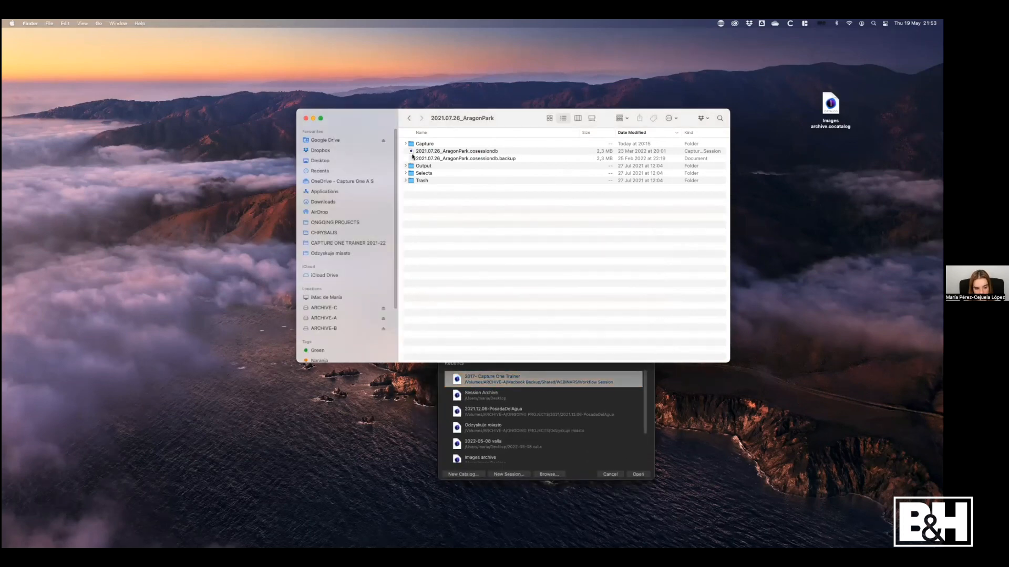
pyautogui.doubleClick(411, 144)
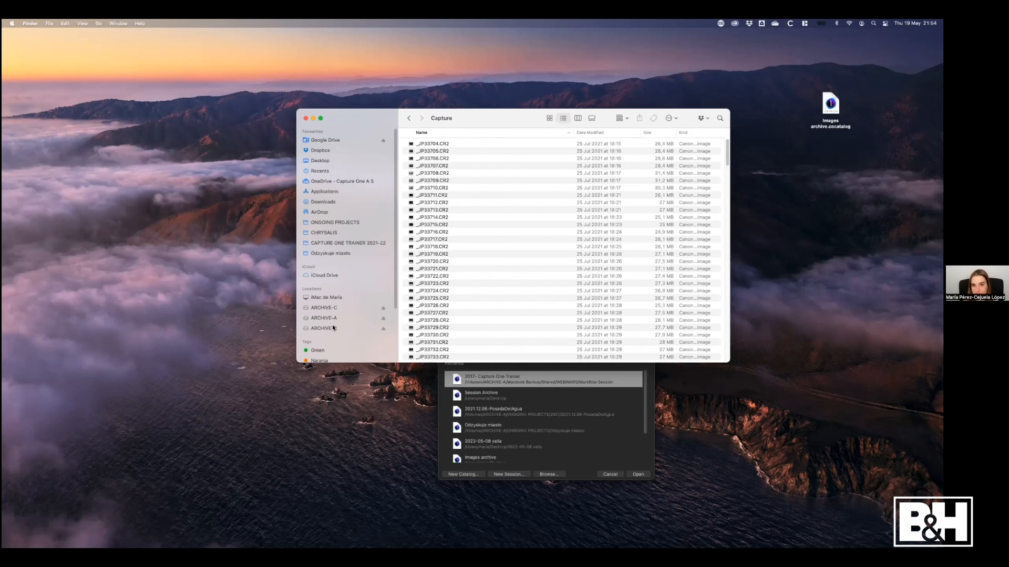
# Step: Switch to Carbon Copy Cloner, examine the Archive-A to Archive-B task plan, and return to Capture One
pyautogui.click(790, 24)
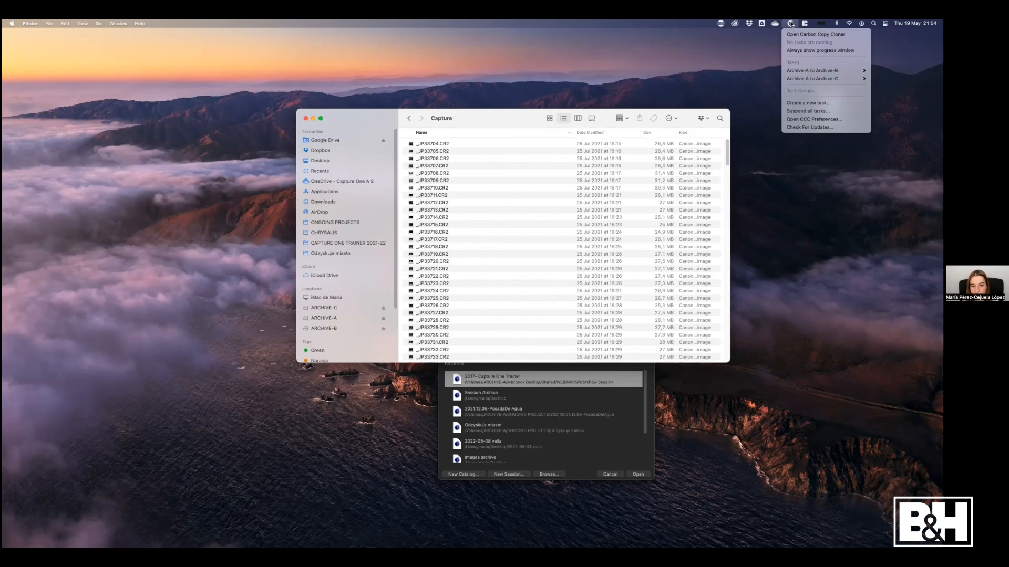
pyautogui.click(806, 34)
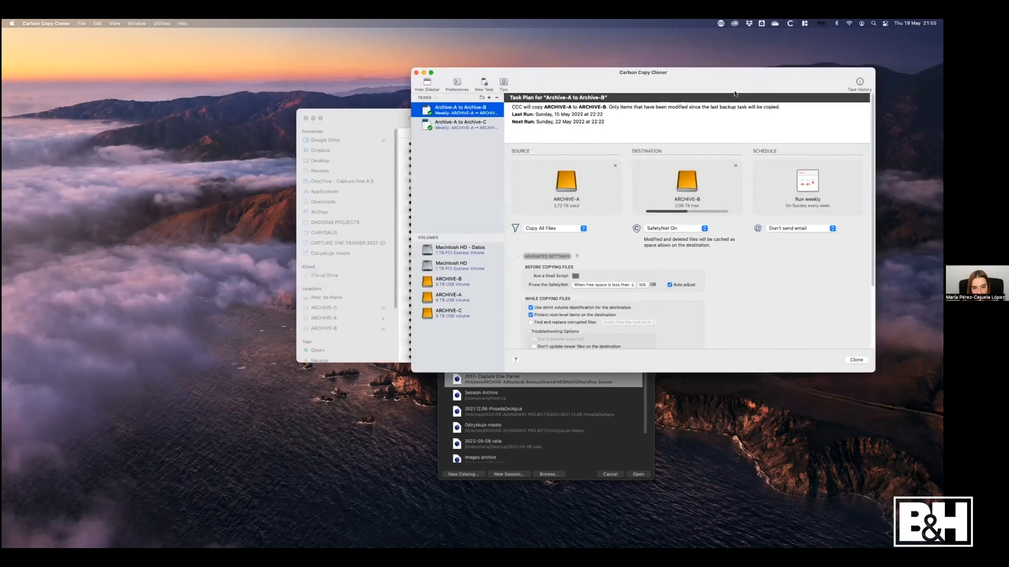
pyautogui.moveTo(669, 119); pyautogui.dragTo(618, 114)
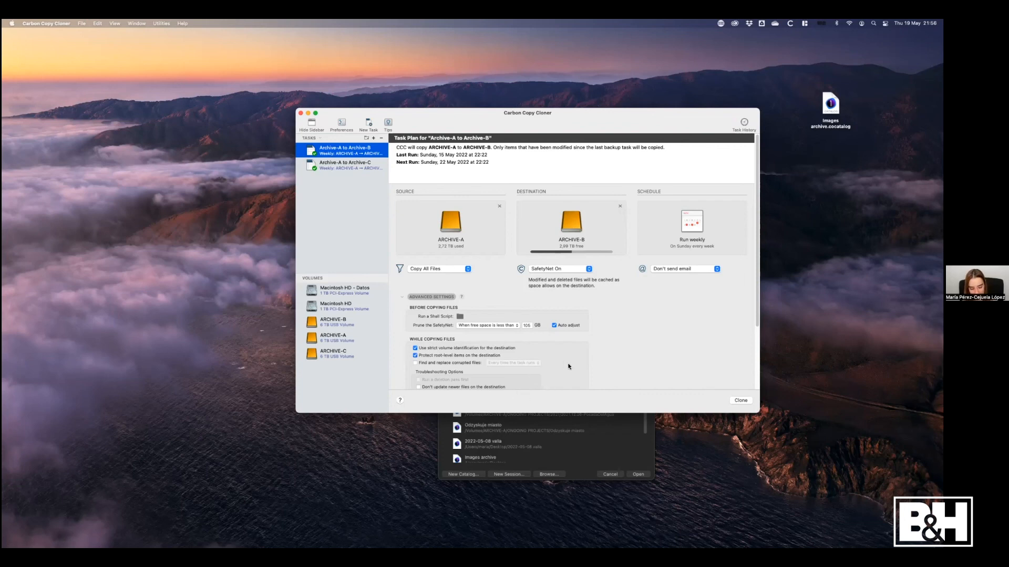
pyautogui.click(650, 436)
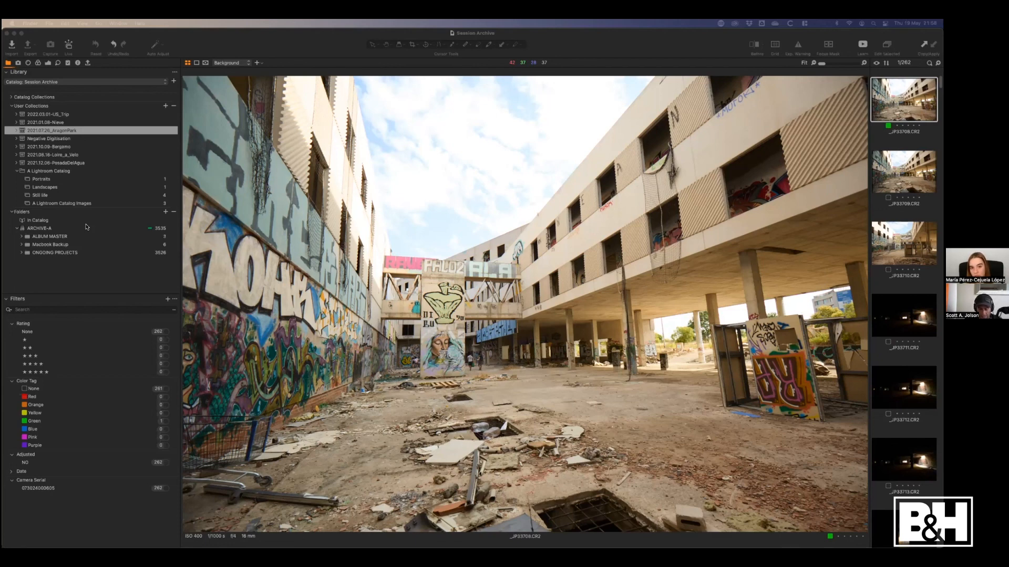
# Step: Check the list of Carbon Copy Cloner backup tasks for the archive drives and dismiss it
pyautogui.click(789, 23)
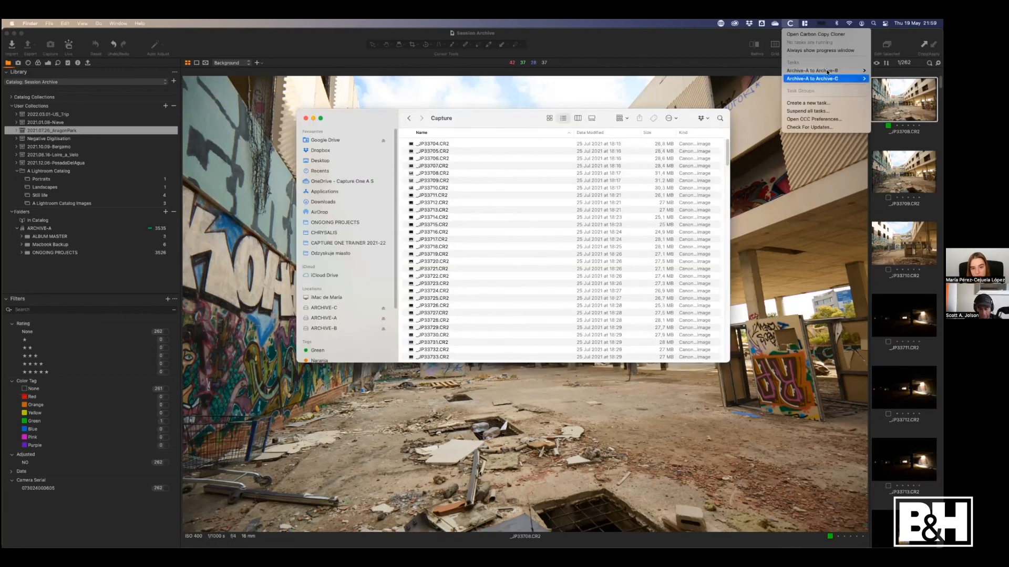
pyautogui.click(780, 207)
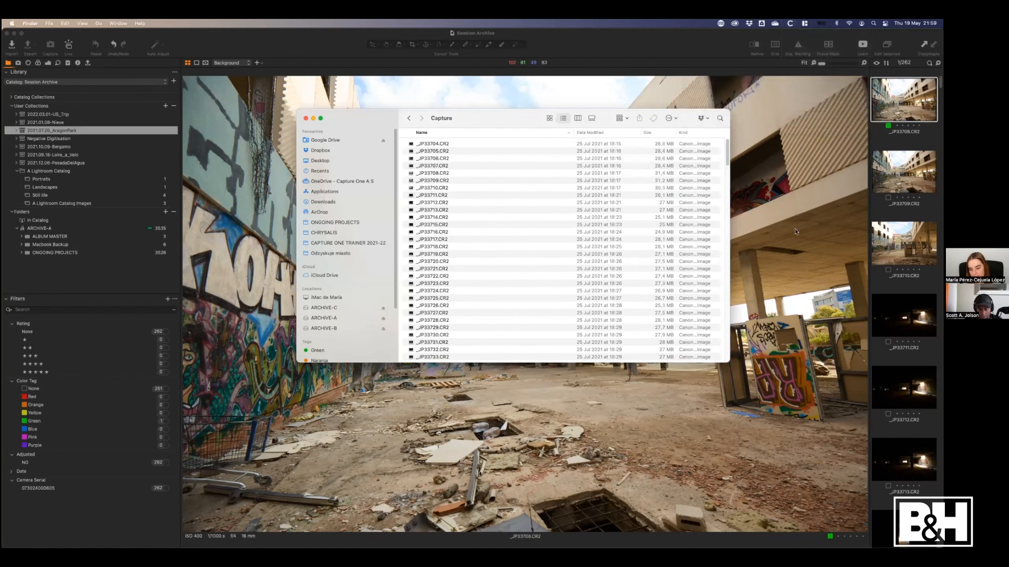